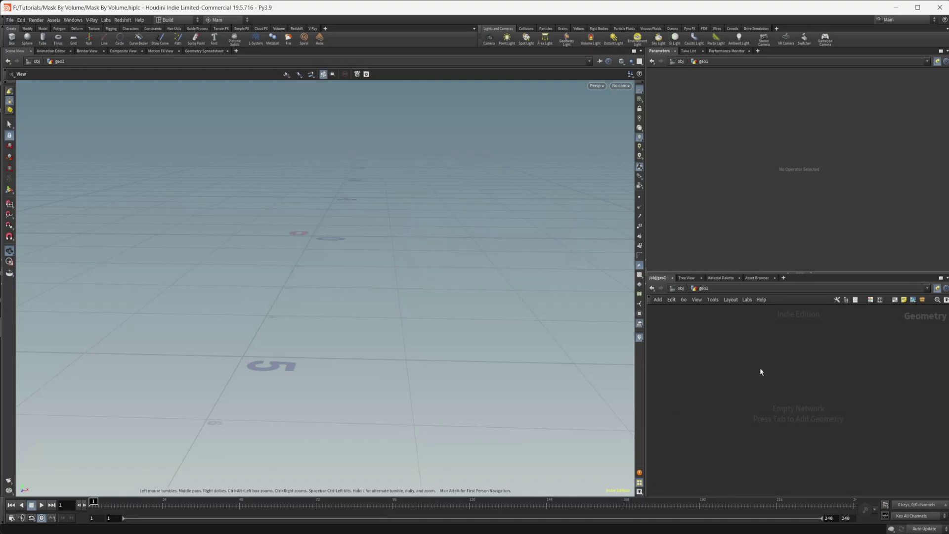
Add a Sphere node to the empty geometry network.
key("Tab")
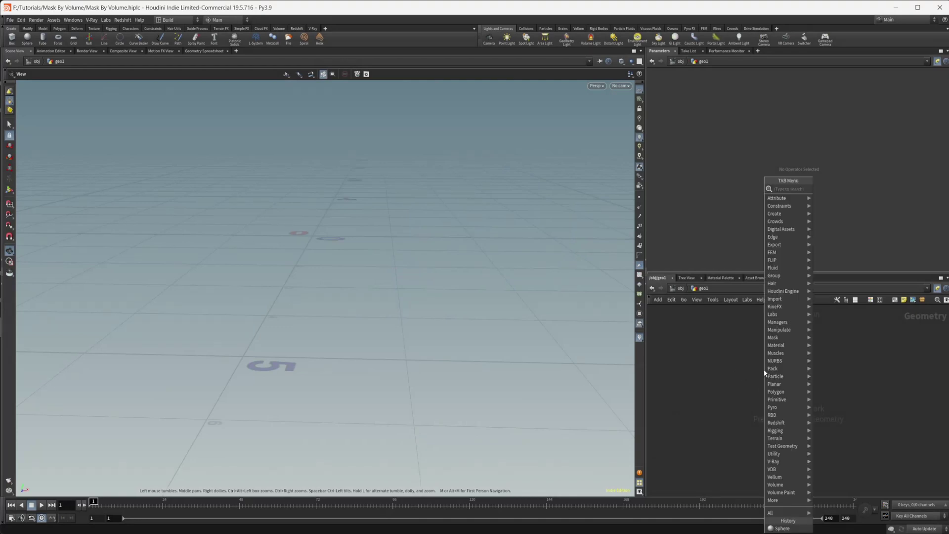
type("spher")
key("Return")
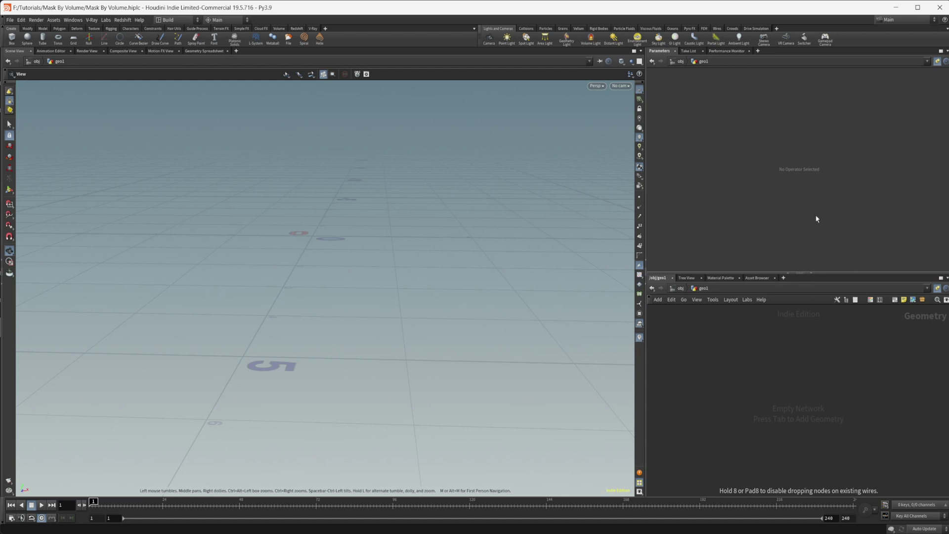
left_click(764, 370)
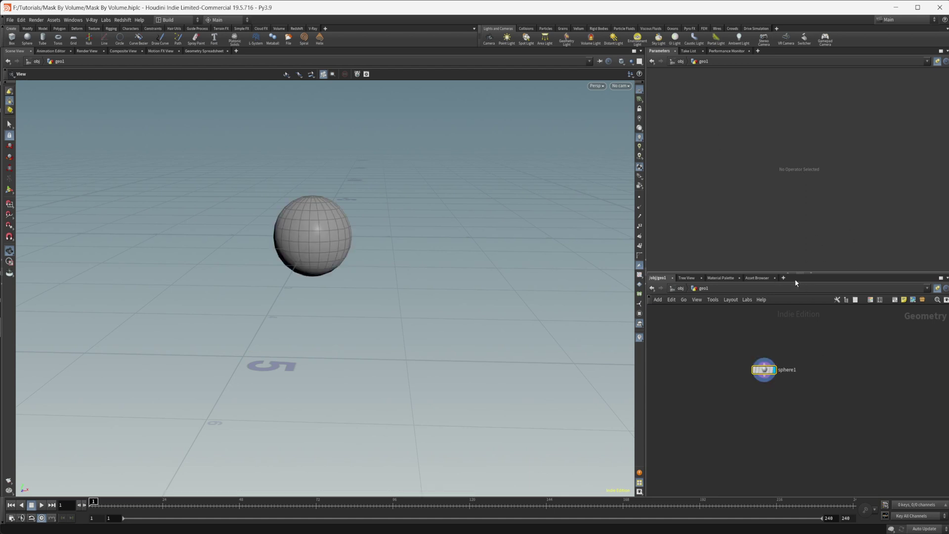
Set the sphere's primitive type to Polygon and its frequency to 10.
left_click(767, 370)
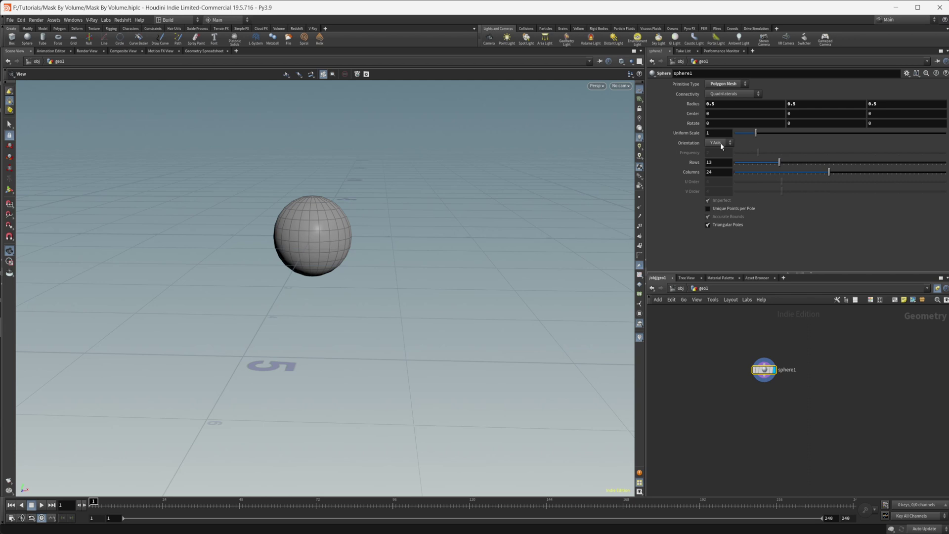
left_click(729, 86)
left_click(733, 106)
left_click(735, 84)
left_click(726, 94)
left_click_drag(764, 156, 945, 148)
Add a VDB from Polygons node connected to the sphere's output.
scroll(764, 385, "up", 3)
key("Tab")
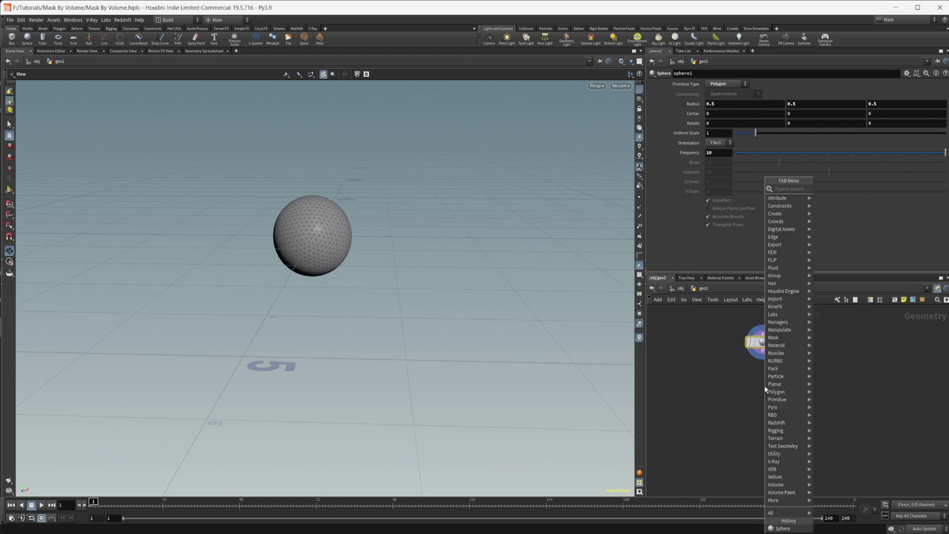
type("vdb fro")
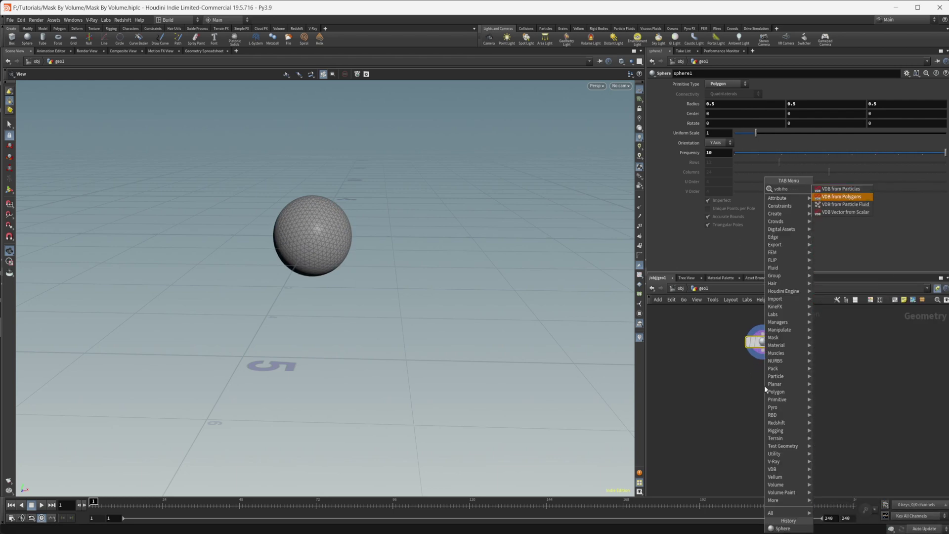
key("Escape")
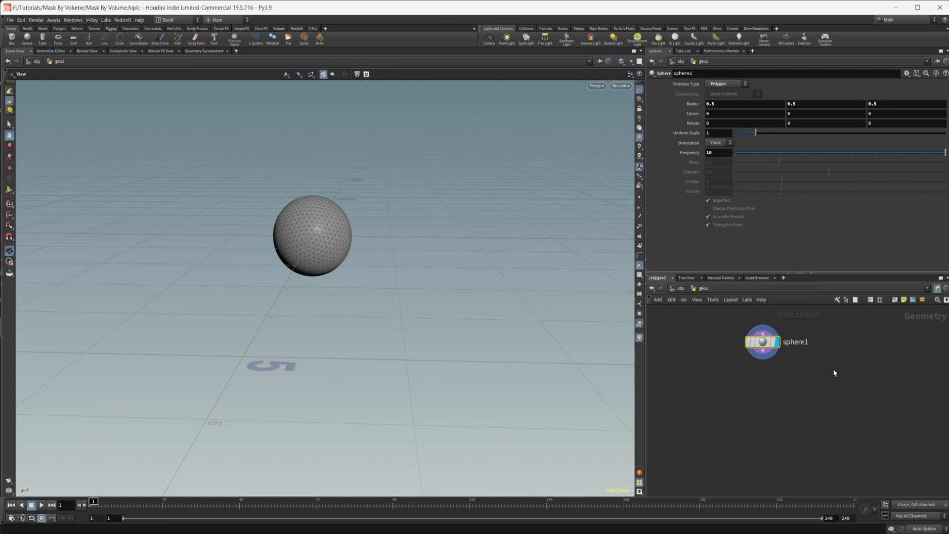
key("Return")
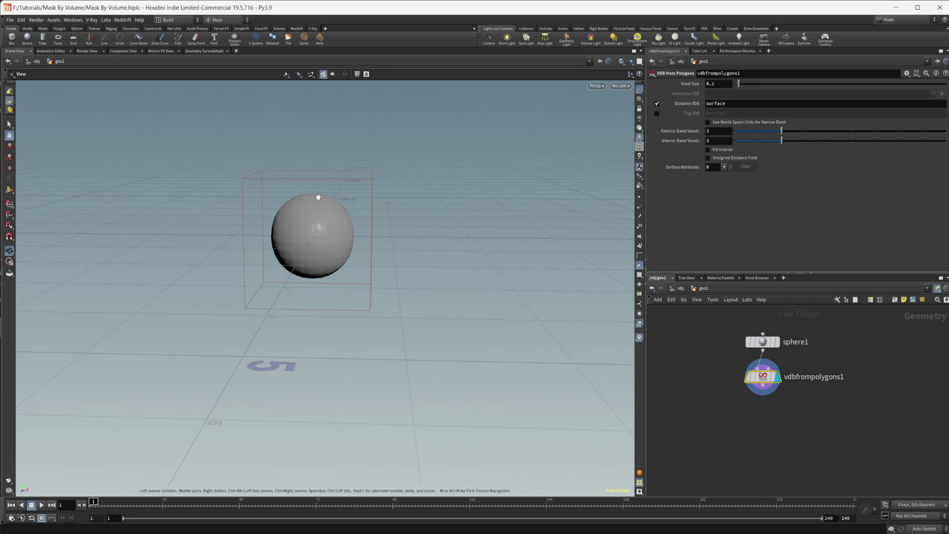
Enable Fill Interior on the sphere's VDB and switch its output from Distance VDB to Fog VDB.
left_click(720, 150)
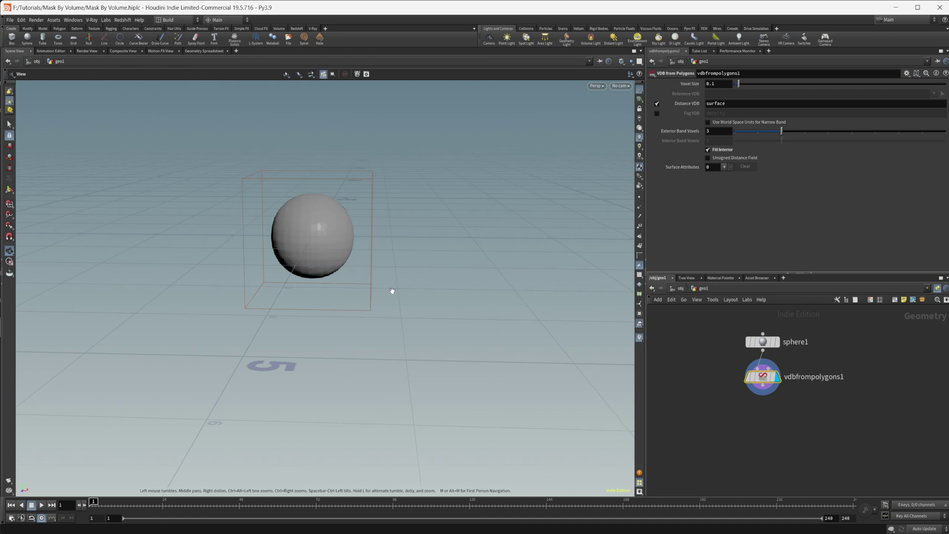
left_click(657, 104)
left_click(657, 113)
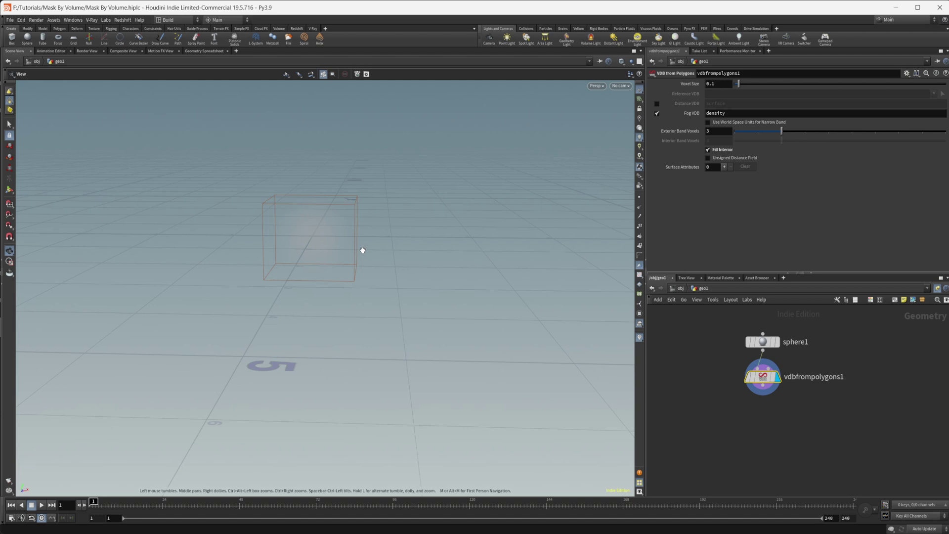
mouse_move(335, 262)
left_mouse_down()
mouse_move(333, 250)
mouse_move(339, 275)
left_mouse_up()
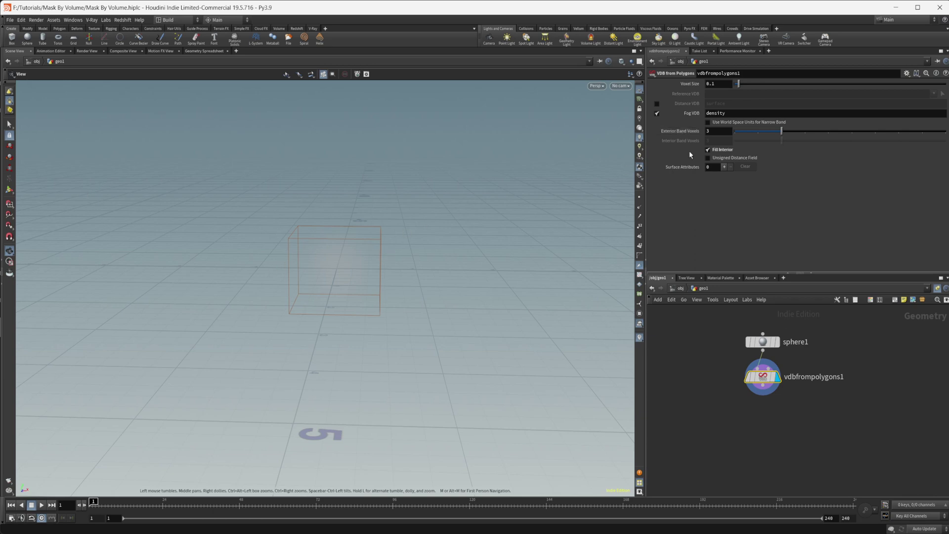
Name the sphere's fog VDB "mask".
left_click_drag(727, 114, 673, 117)
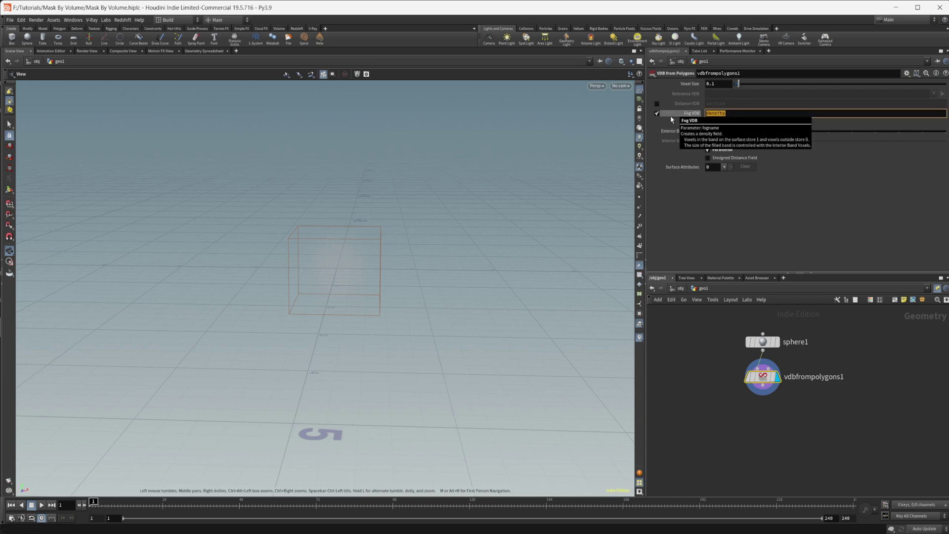
type("mask")
key("Return")
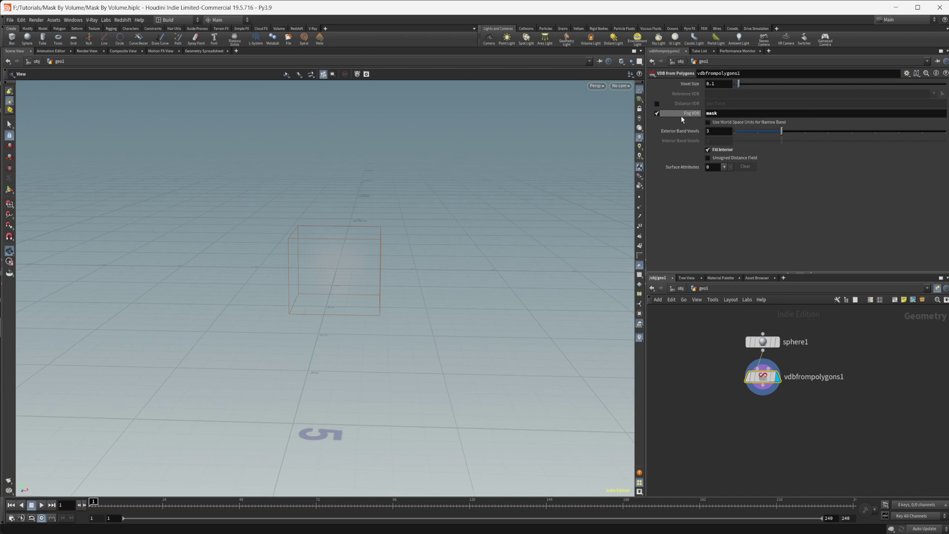
Add a separate Test Geometry: Pig Head node with Add Shader turned off and display it.
left_click(732, 429)
middle_click_drag(739, 423, 754, 392)
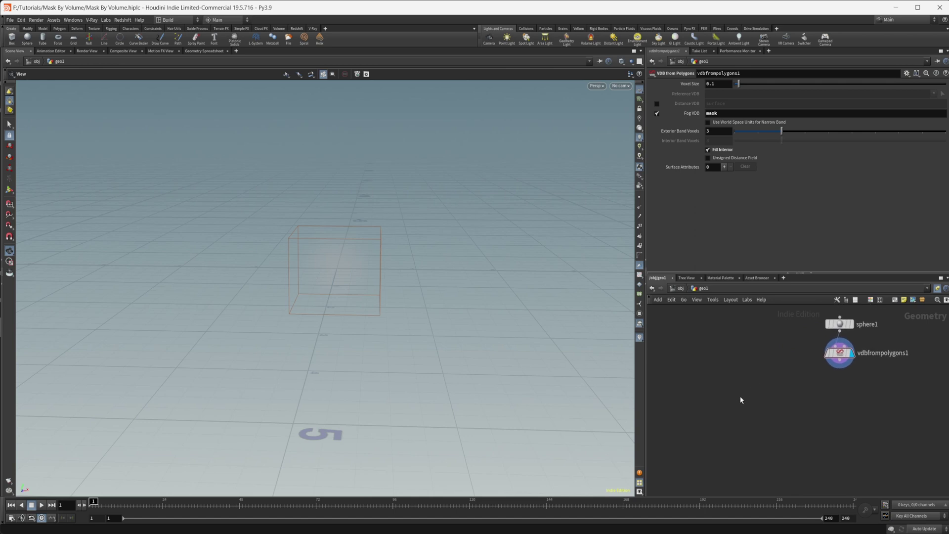
key("Tab")
type("pig")
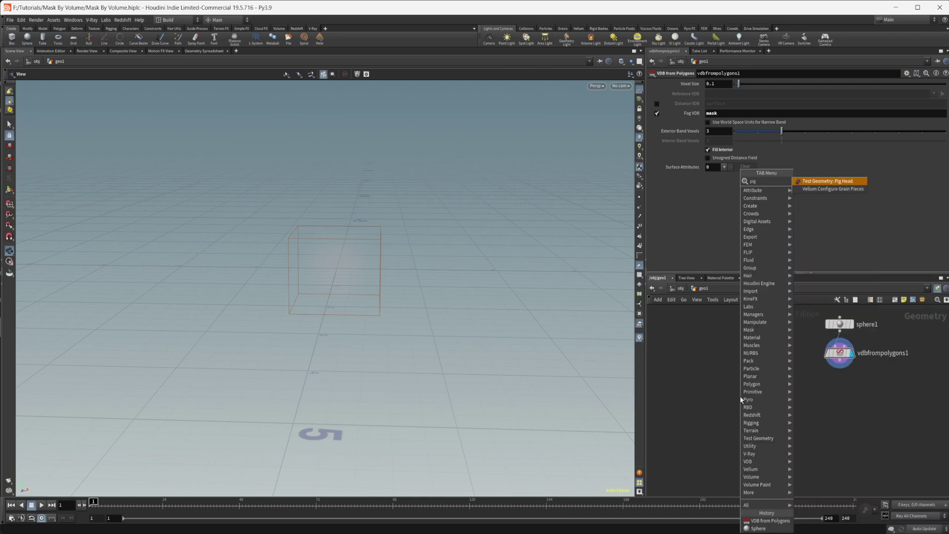
key("Return")
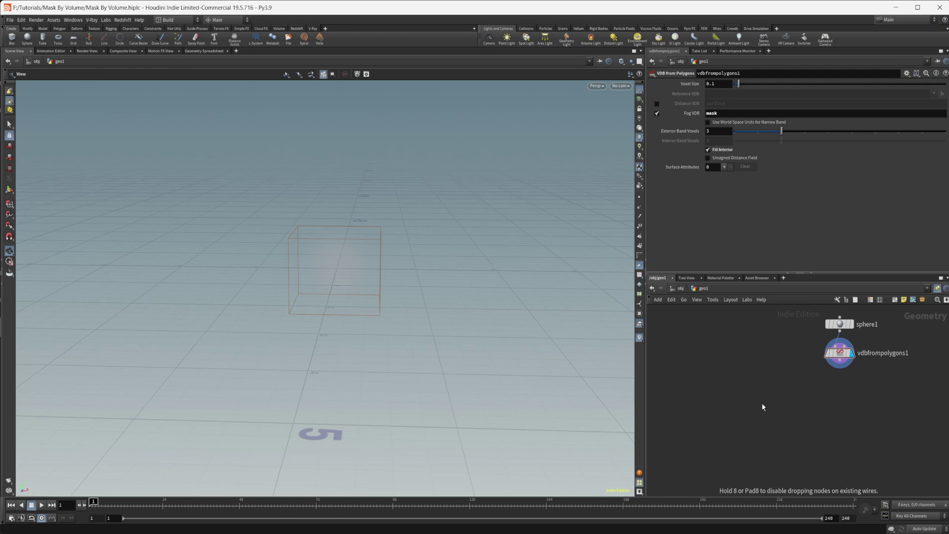
left_click(763, 406)
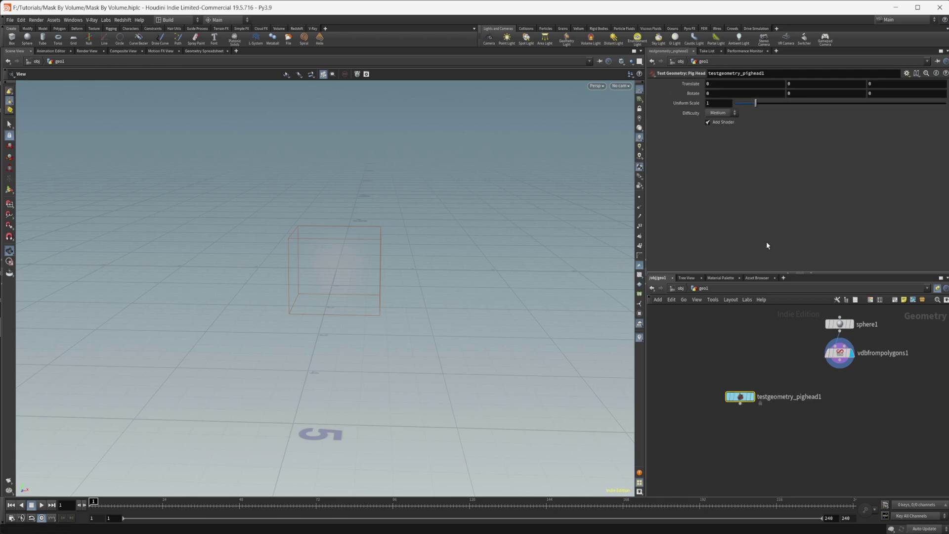
left_click(751, 397)
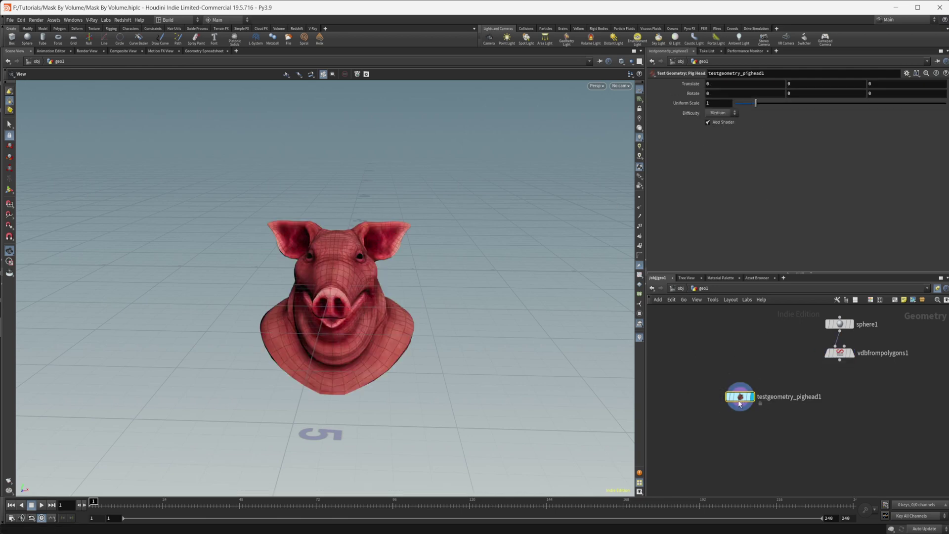
left_click(710, 123)
Add a second VDB from Polygons node connected to the pig head.
middle_click_drag(740, 443, 735, 389)
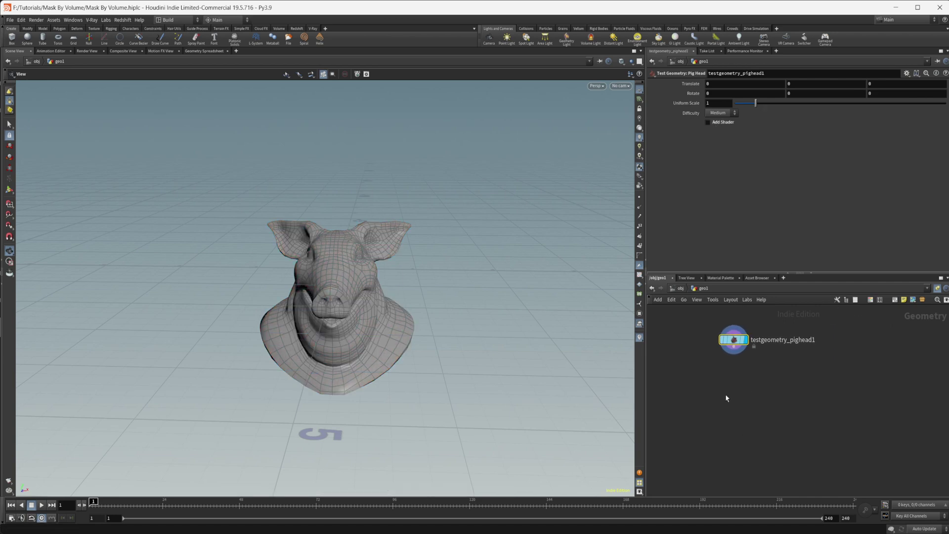
key("Tab")
type("vdbfrom")
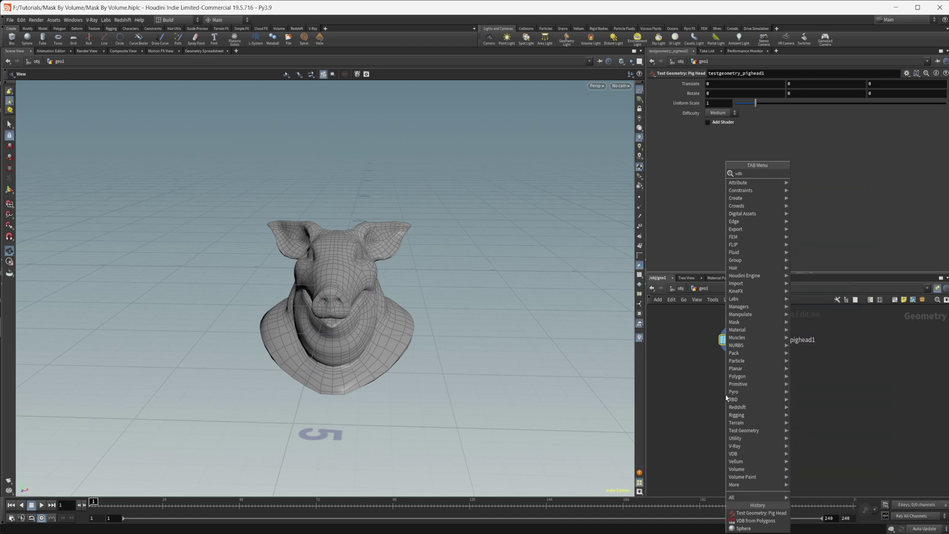
key("Down")
key("Return")
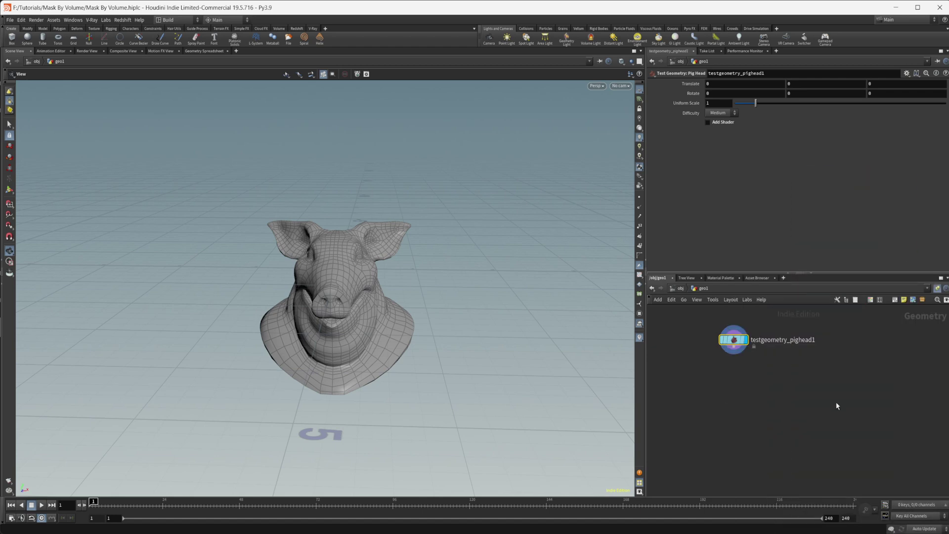
key("Return")
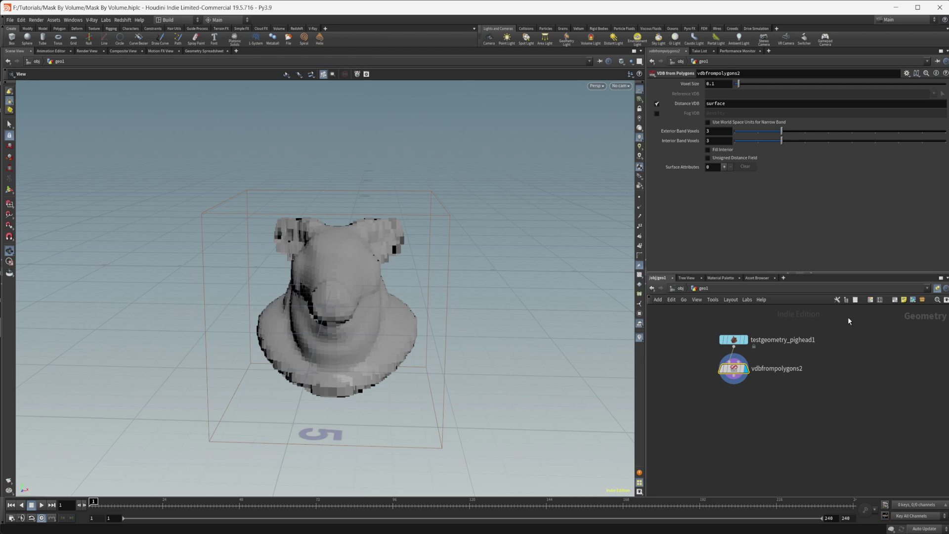
Set the pig head VDB's voxel size to 0.01 and enable Fill Interior.
left_click(726, 85)
key("BackSpace")
type("0")
key("Return")
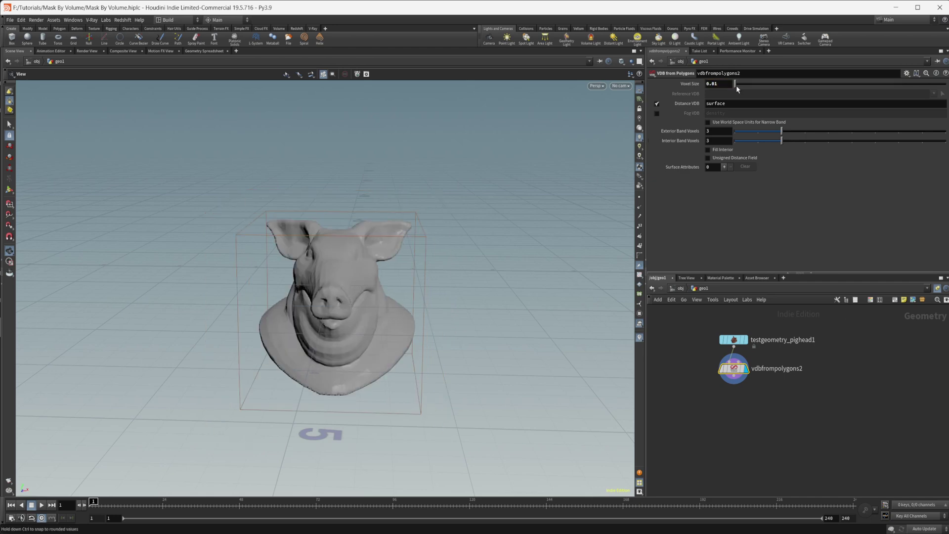
left_click(720, 150)
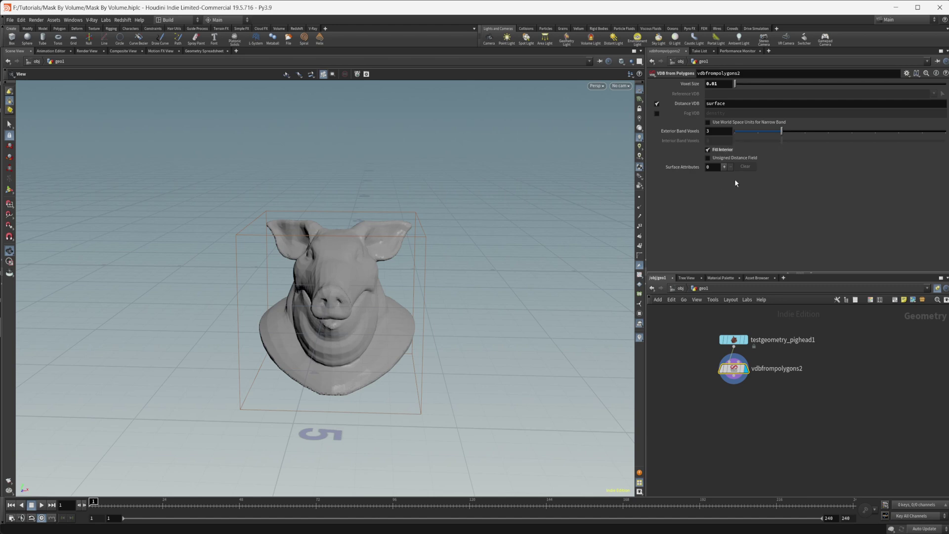
Add a Volume VOP node below the pig head's VDB node and wire the VDB into its first input.
middle_click_drag(754, 412, 752, 389)
key("Tab")
type("vol")
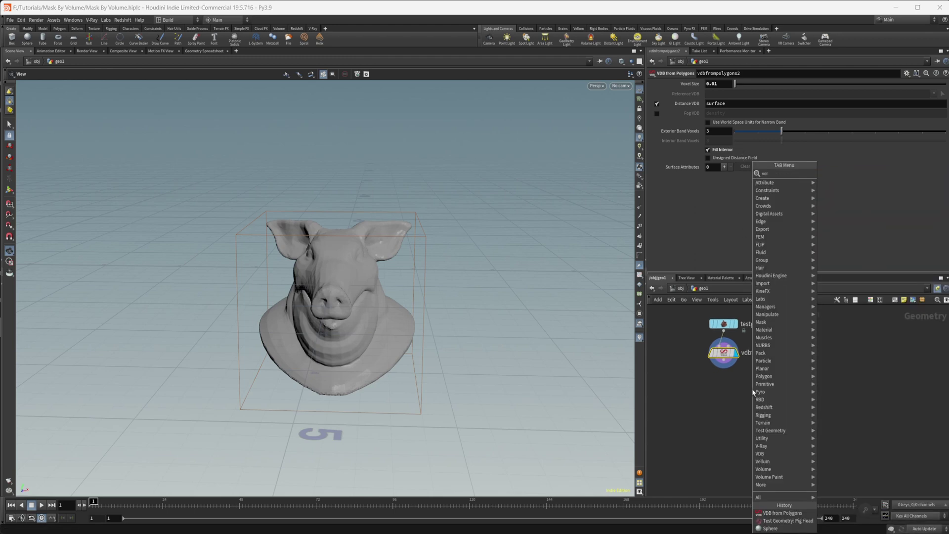
key("Return")
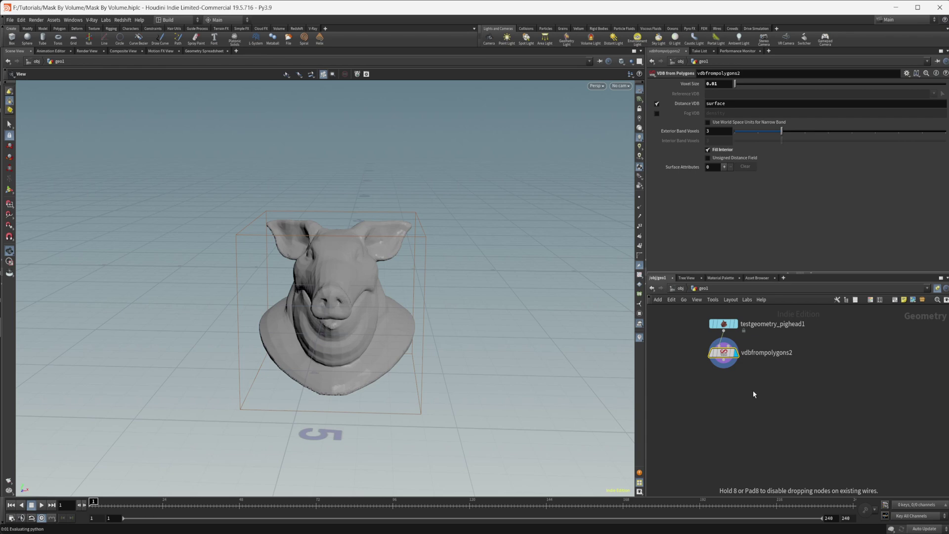
left_click(752, 395)
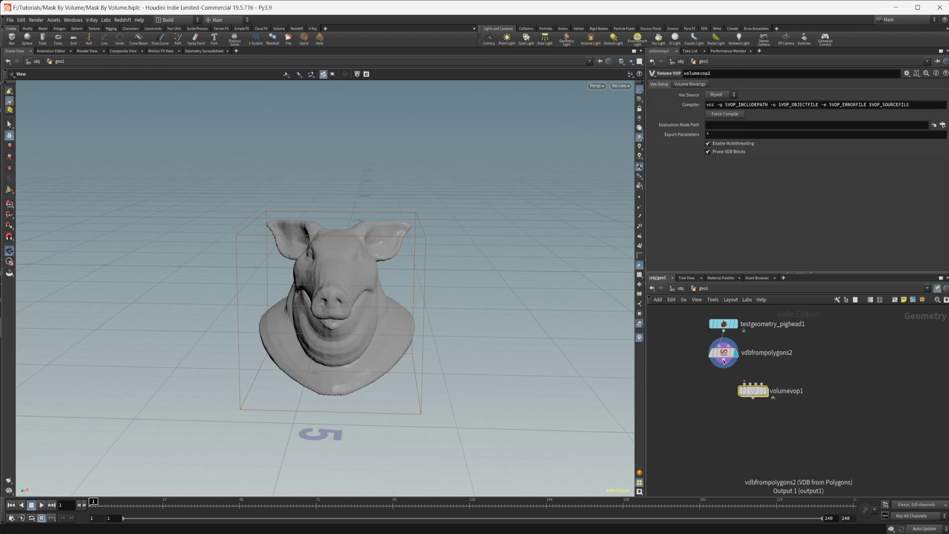
Examine the density connection between the global and output nodes inside the Volume VOP, and return to the geometry network.
double_click(752, 395)
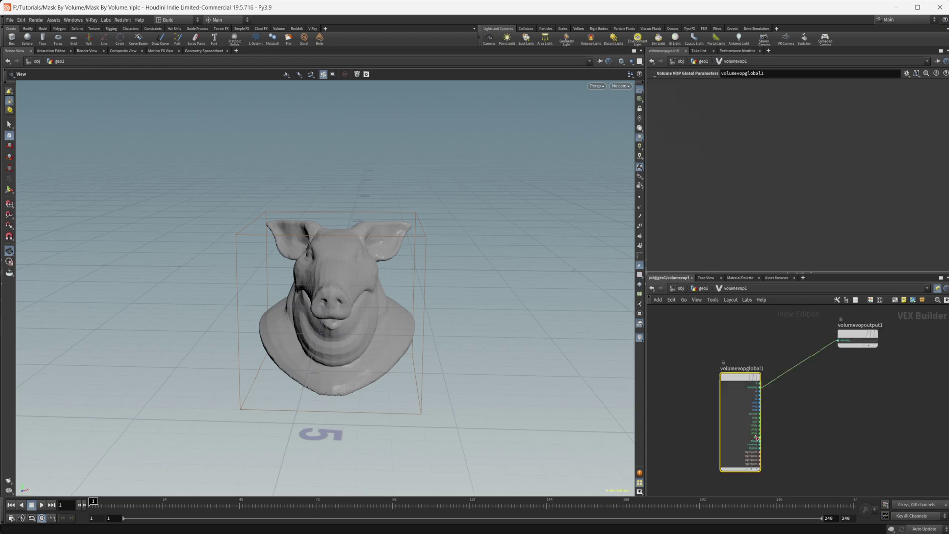
scroll(784, 404, "up", 3)
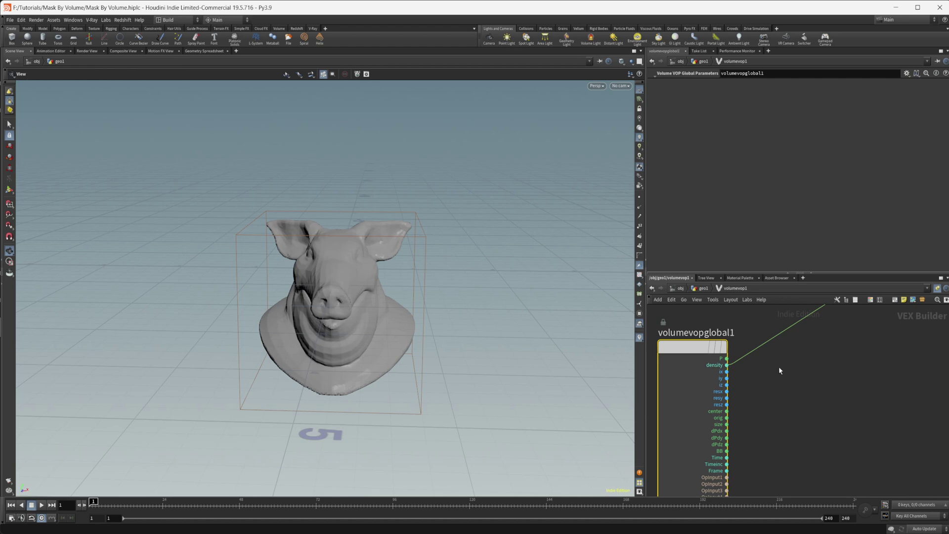
scroll(779, 366, "down", 3)
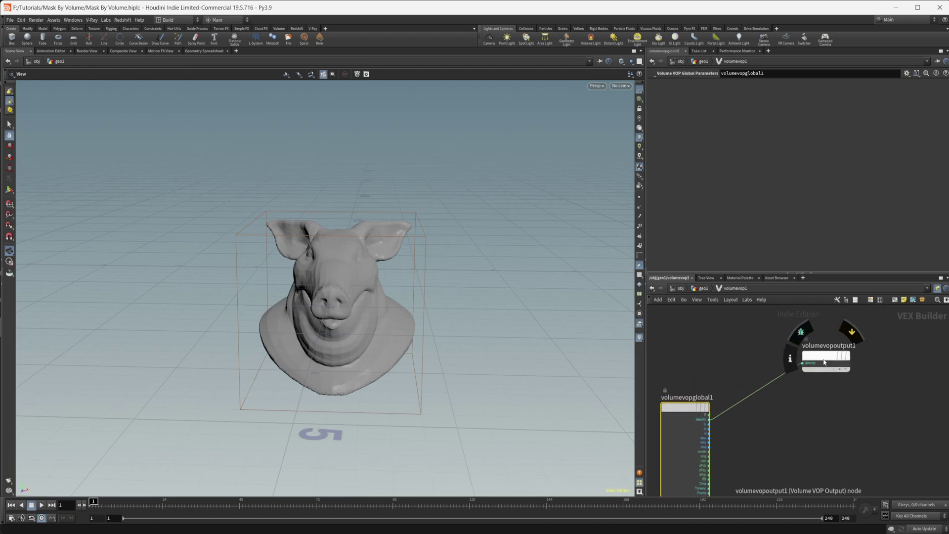
left_click_drag(824, 362, 912, 409)
left_click(702, 288)
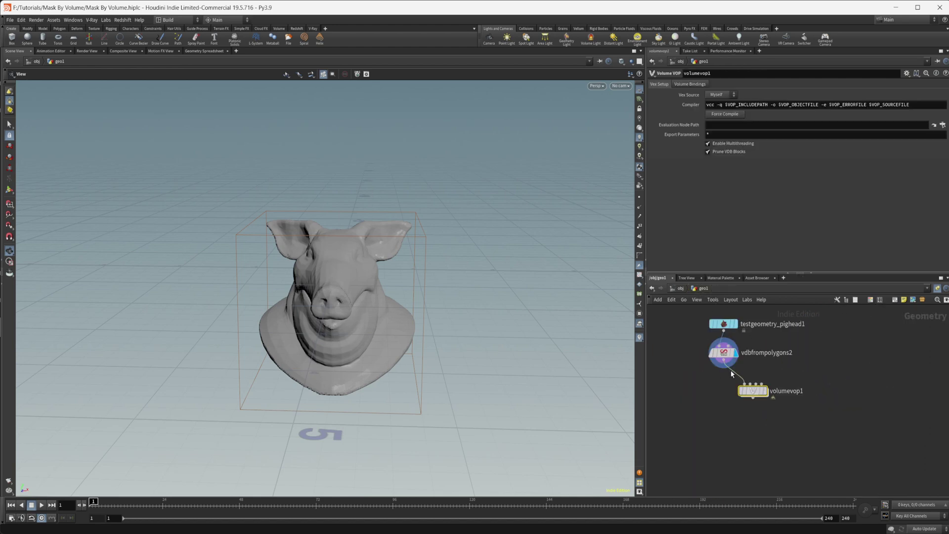
Name the pig head's distance VDB "density".
left_click(723, 352)
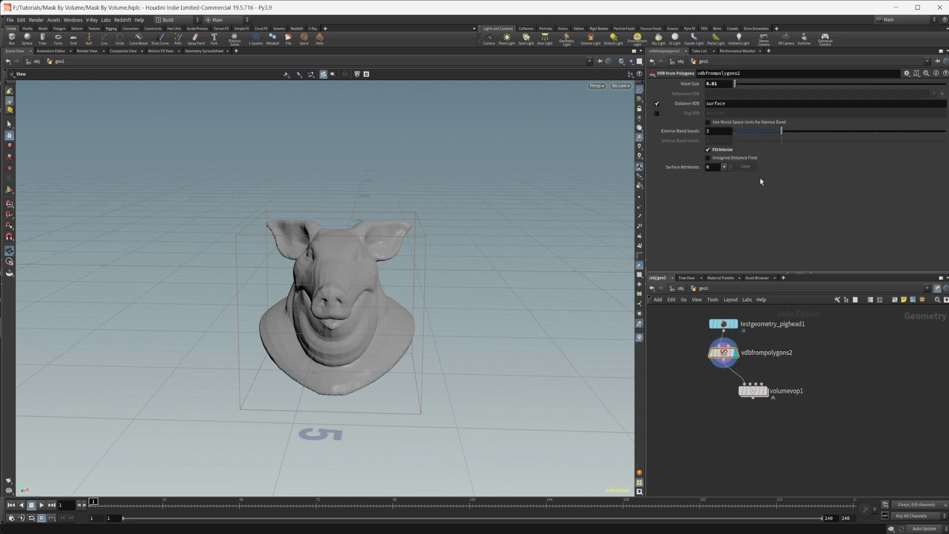
left_click(737, 103)
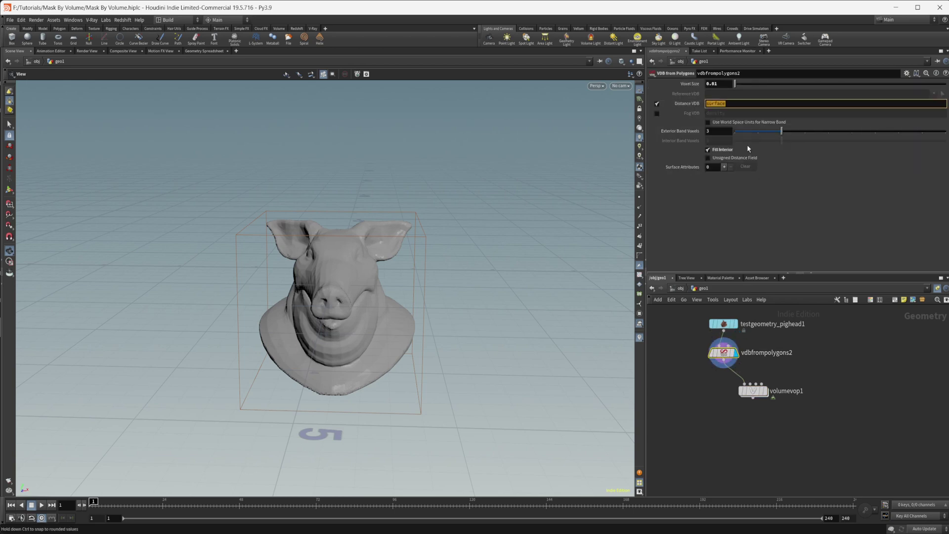
type("density")
key("Return")
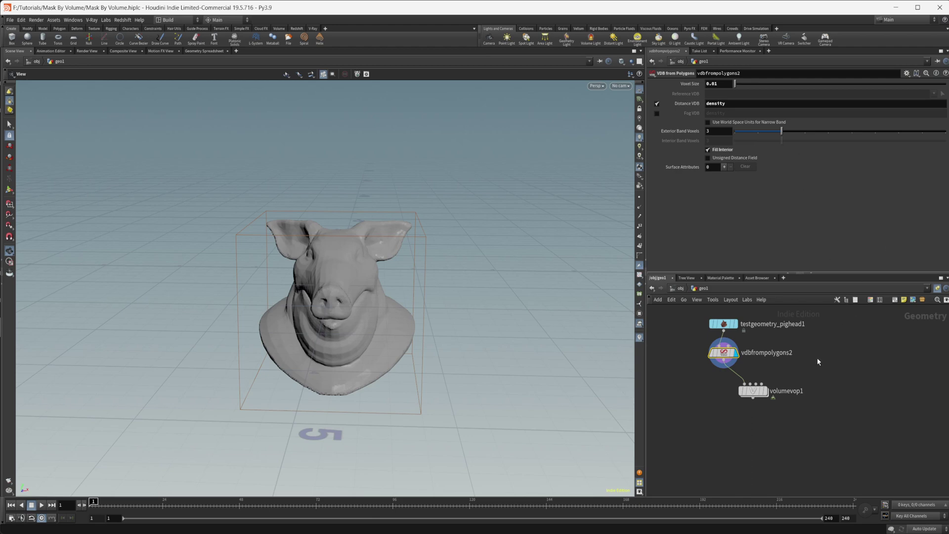
middle_click_drag(783, 368, 756, 366)
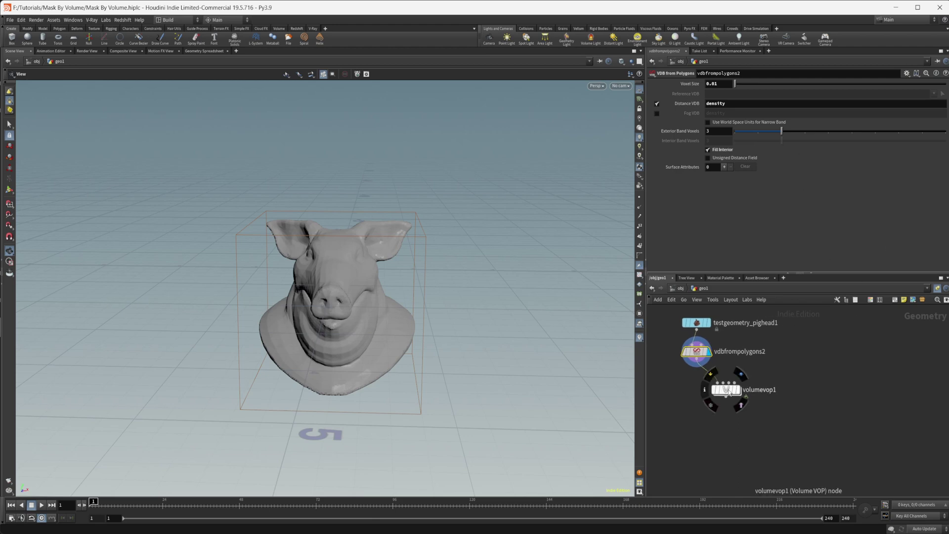
Wire the sphere's VDB into the Volume VOP's second input, and display the Volume VOP.
left_click_drag(728, 389, 750, 392)
middle_click_drag(815, 364, 796, 384)
scroll(741, 413, "down", 3)
scroll(744, 390, "up", 2)
left_click_drag(769, 351, 719, 431)
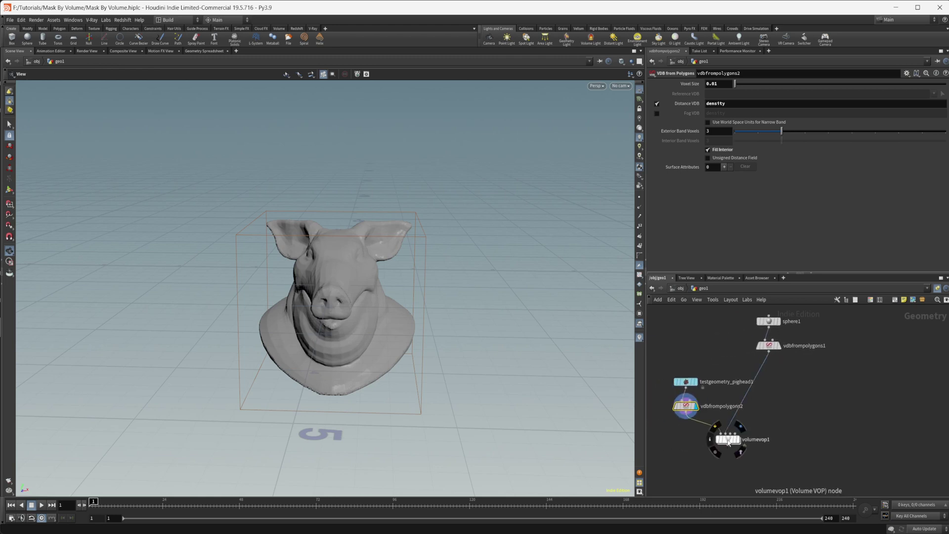
double_click(728, 440)
key("u")
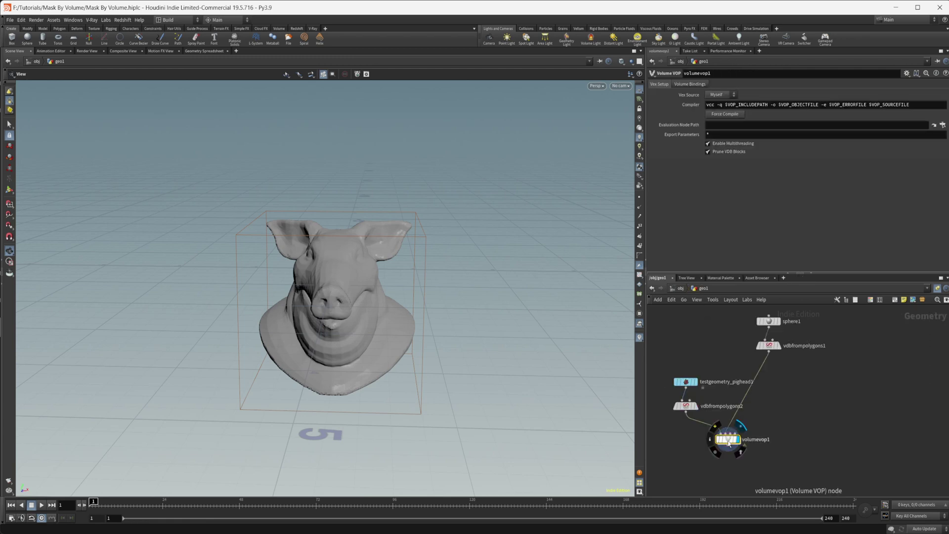
Inside the Volume VOP, add a Turbulent Noise node and wire the global node's position output into its pos input.
double_click(728, 440)
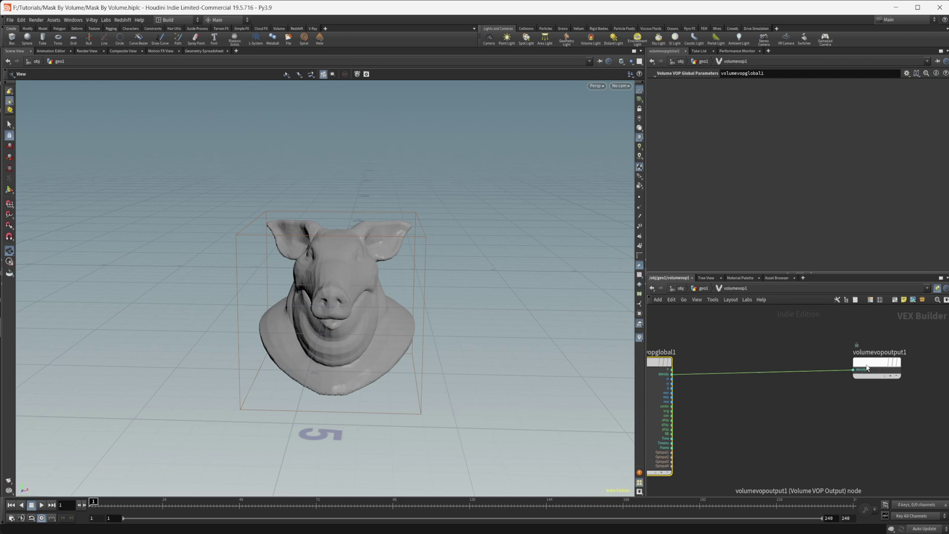
middle_click_drag(746, 414, 801, 395)
key("Tab")
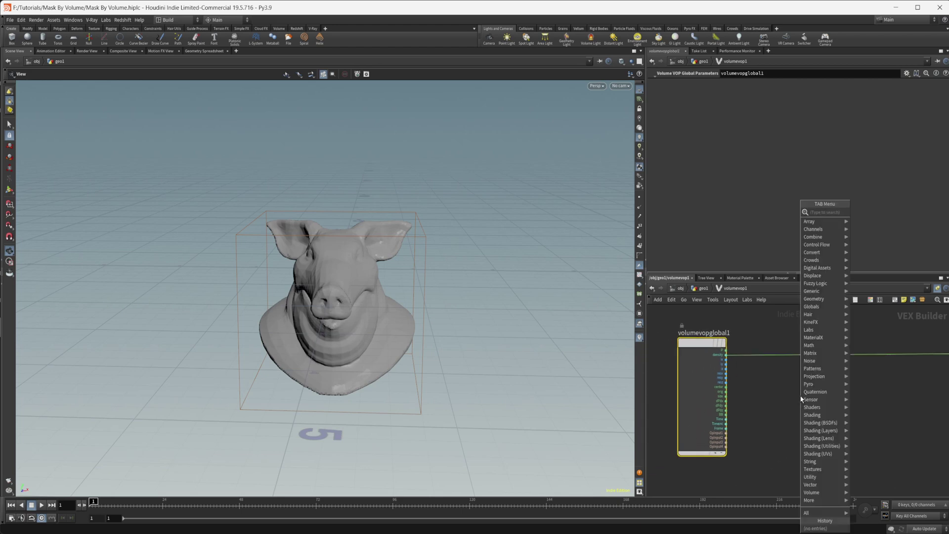
type("turb")
key("Return")
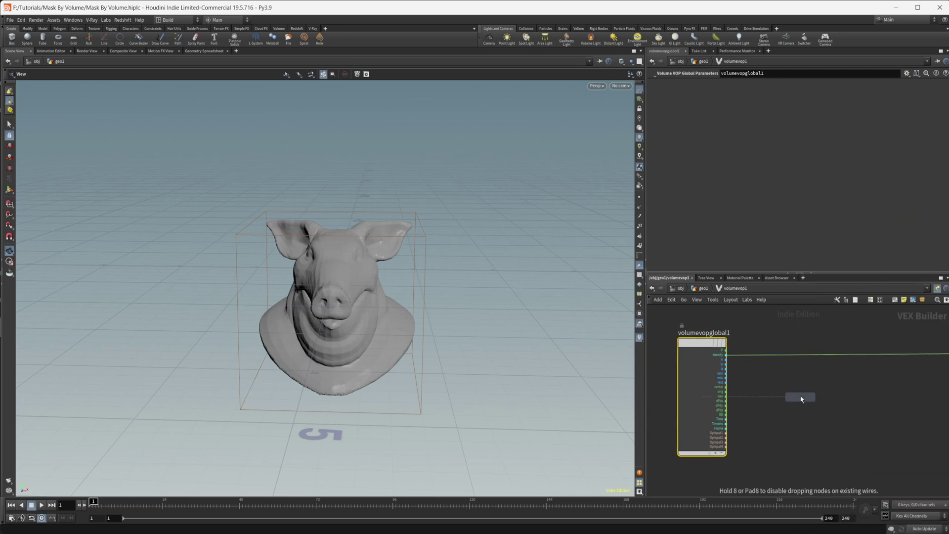
left_click(801, 397)
middle_click_drag(738, 380, 708, 380)
left_click_drag(697, 350, 749, 408)
middle_click_drag(810, 391, 788, 386)
Add an Add node and insert it on the density wire between the global and output nodes.
key("Tab")
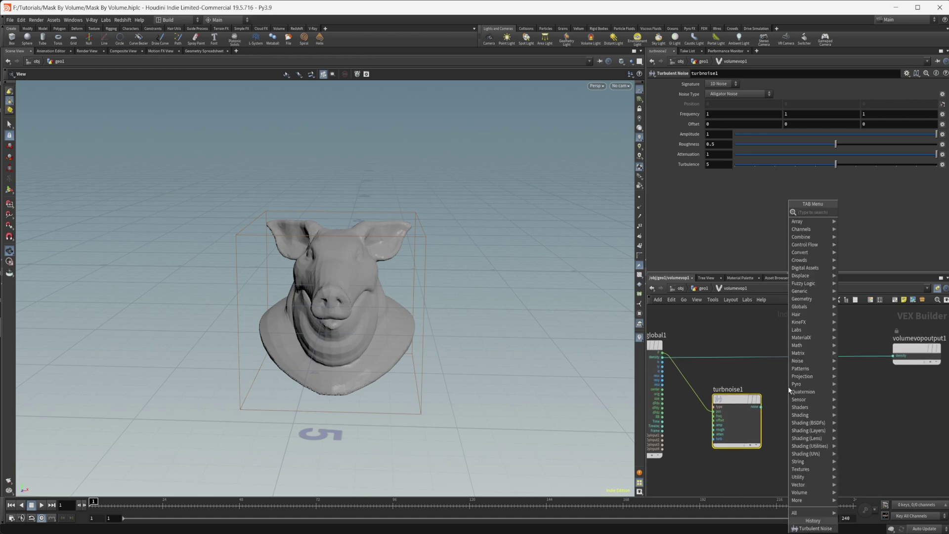
type("add")
key("Return")
left_click(799, 388)
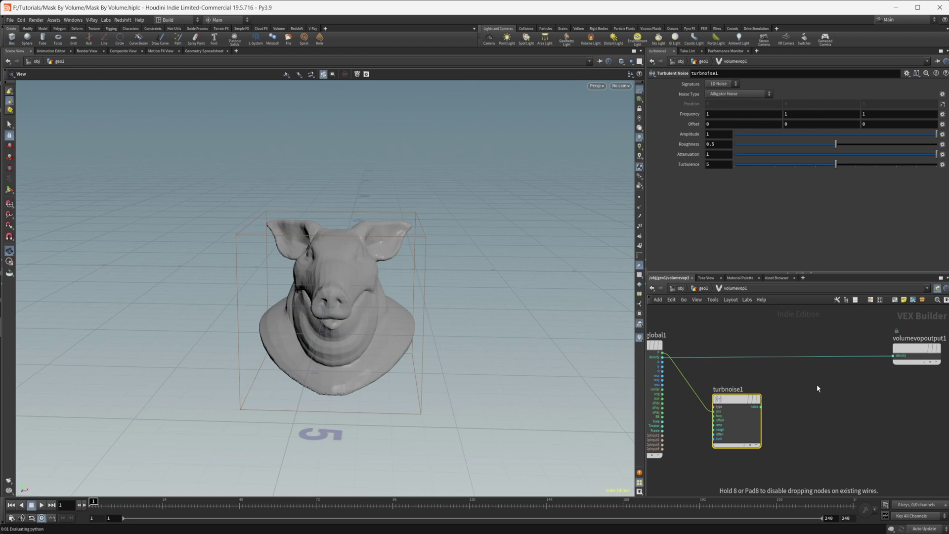
left_click(816, 388)
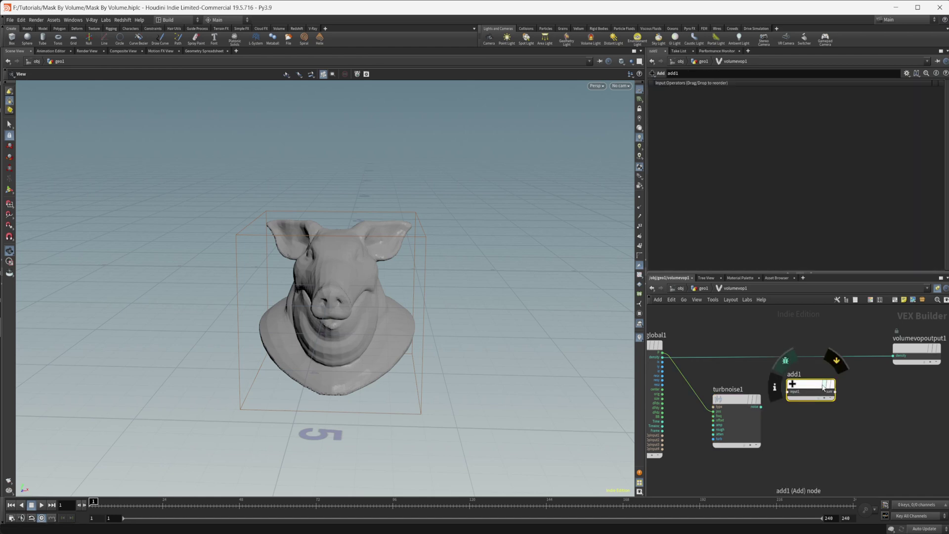
left_click_drag(818, 388, 839, 365)
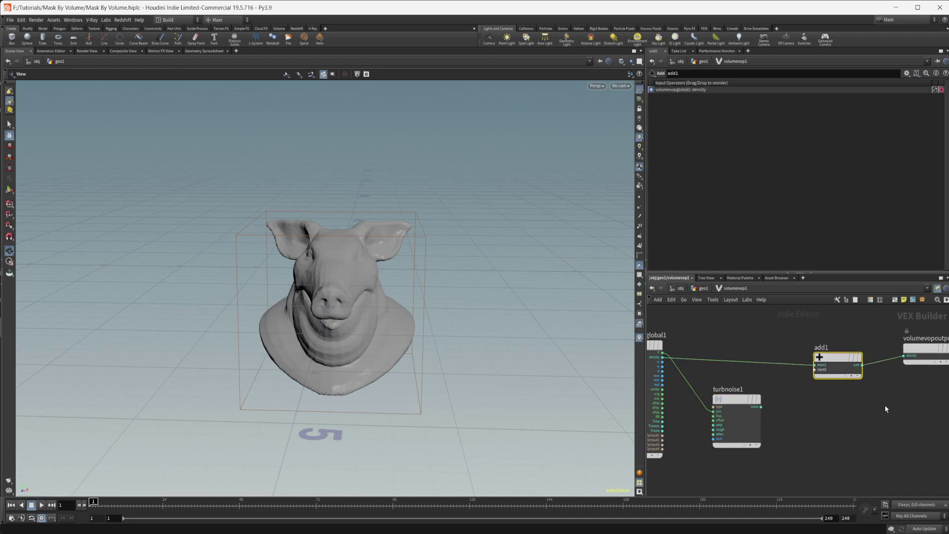
Move the Add and output nodes farther away from the Turbulent Noise node to make room between them.
middle_click_drag(885, 405, 807, 396)
left_click_drag(875, 356, 901, 357)
mouse_move(829, 388)
middle_mouse_down()
mouse_move(901, 392)
mouse_move(840, 389)
middle_mouse_up()
scroll(901, 393, "down", 3)
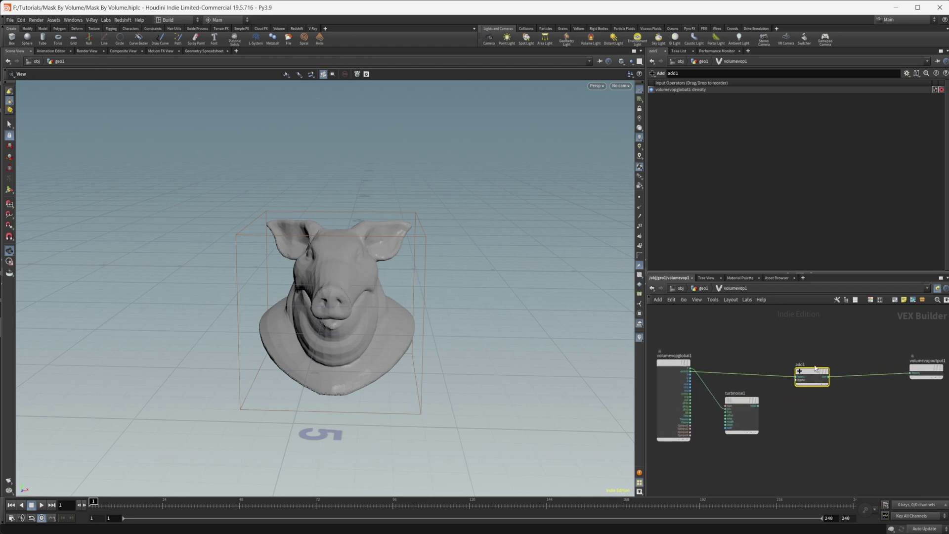
left_click_drag(813, 372, 849, 369)
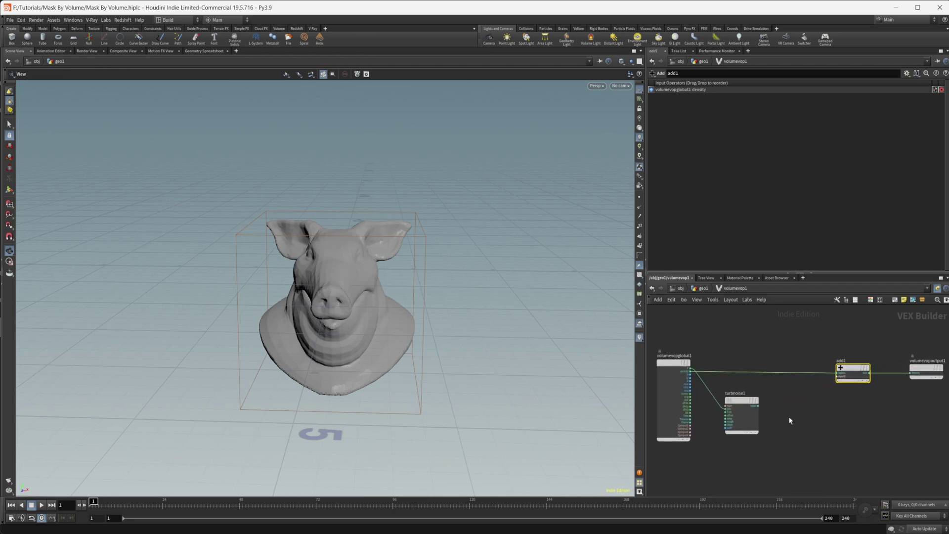
scroll(772, 416, "up", 1)
scroll(772, 416, "up", 1)
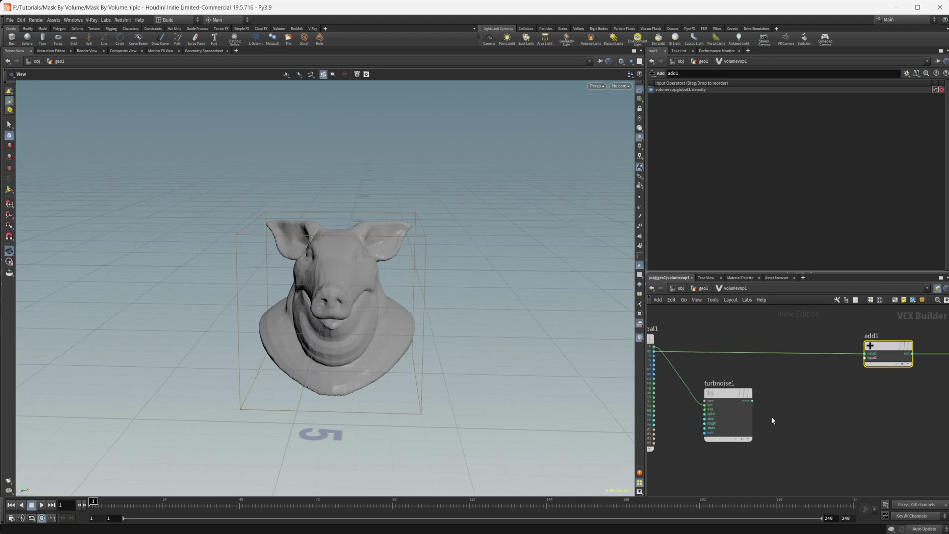
middle_click_drag(771, 417, 796, 414)
scroll(815, 412, "down", 2)
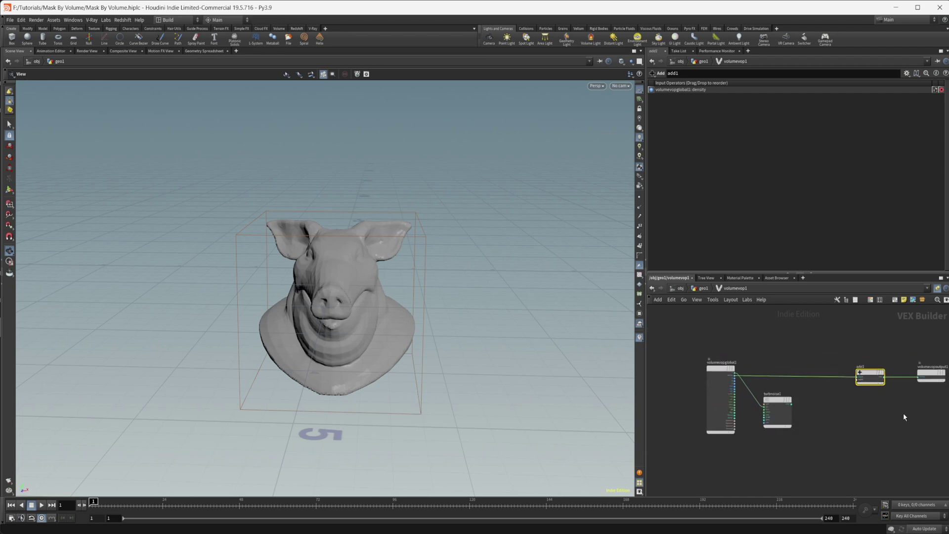
middle_click_drag(903, 413, 846, 410)
left_click_drag(786, 352, 900, 388)
left_click_drag(827, 374, 881, 374)
scroll(721, 413, "up", 3)
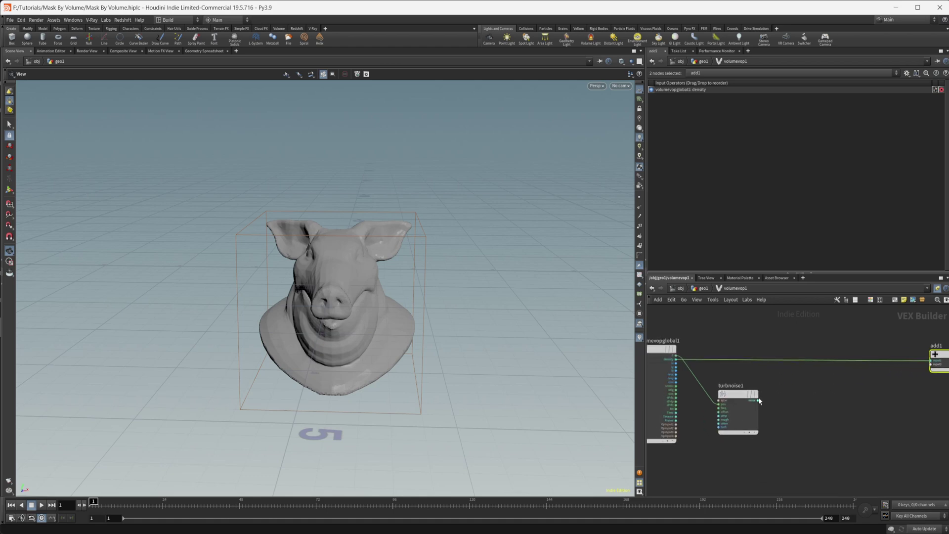
Add a Multiply Constant node, wire the noise output into it, and wire its result into the Add node's second input.
key("Tab")
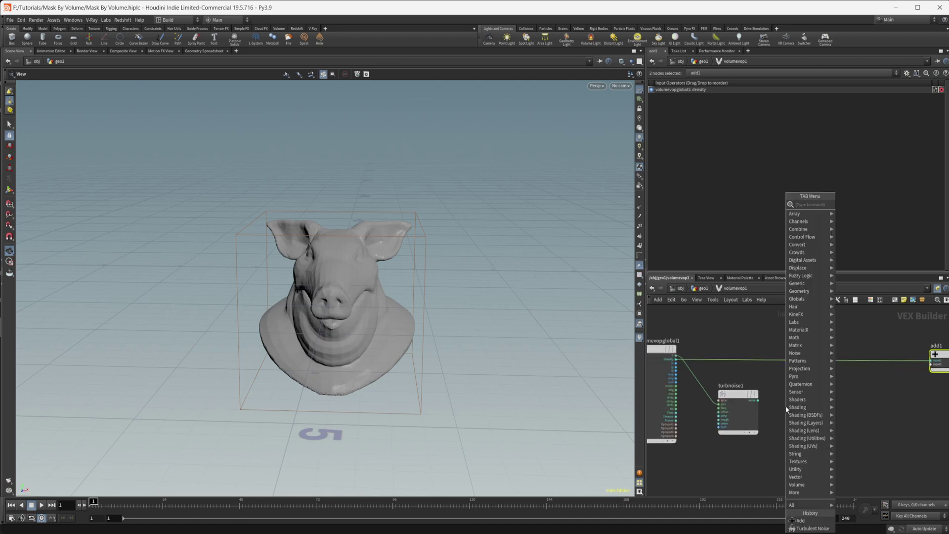
type("mult")
key("Down")
key("Return")
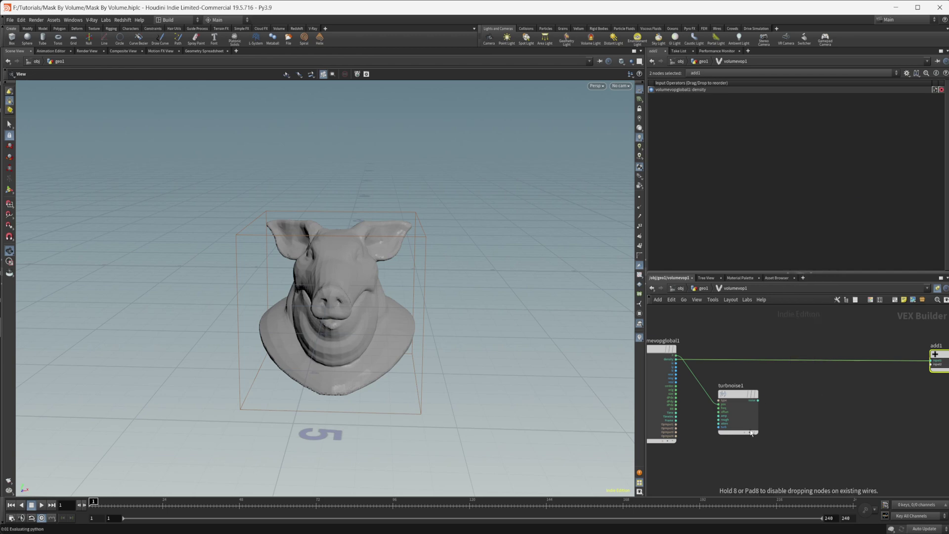
left_click(813, 402)
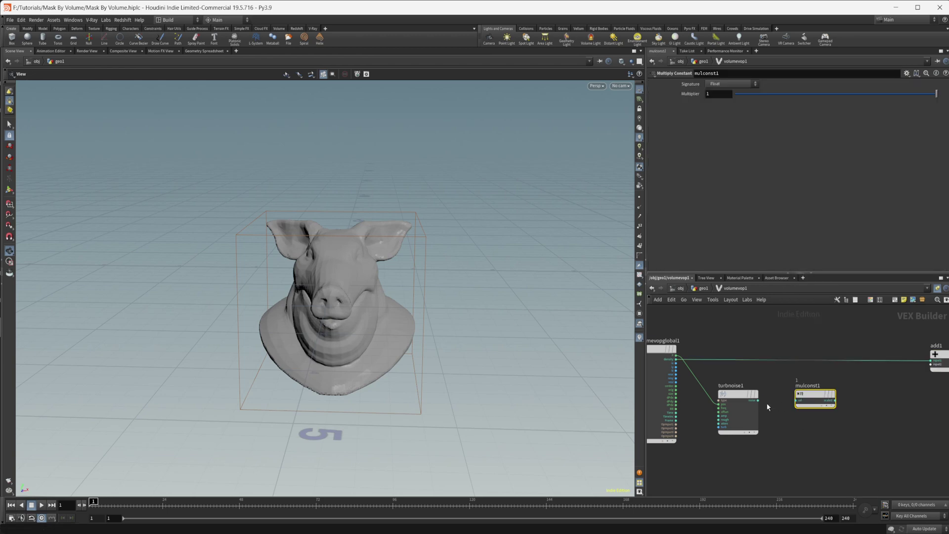
left_click_drag(759, 401, 797, 401)
middle_click_drag(877, 396, 832, 396)
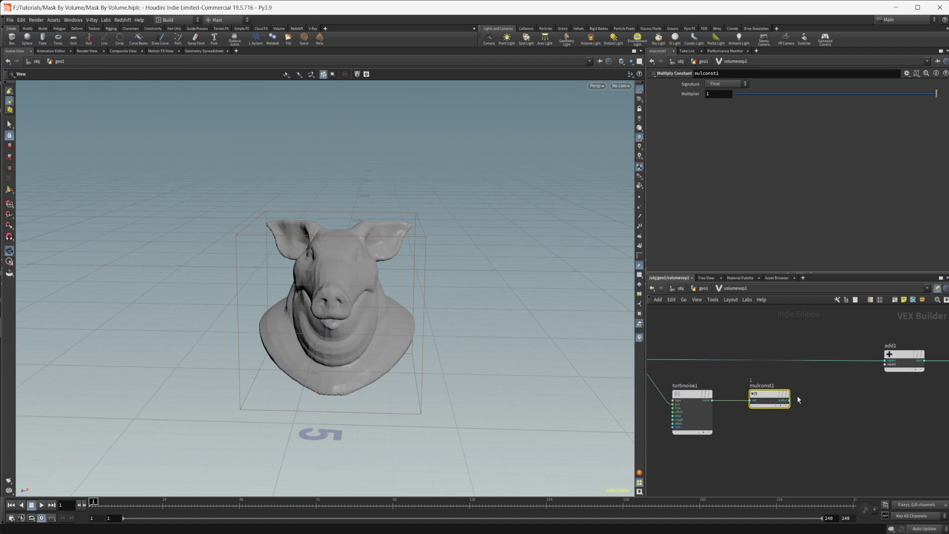
left_click_drag(792, 403, 884, 368)
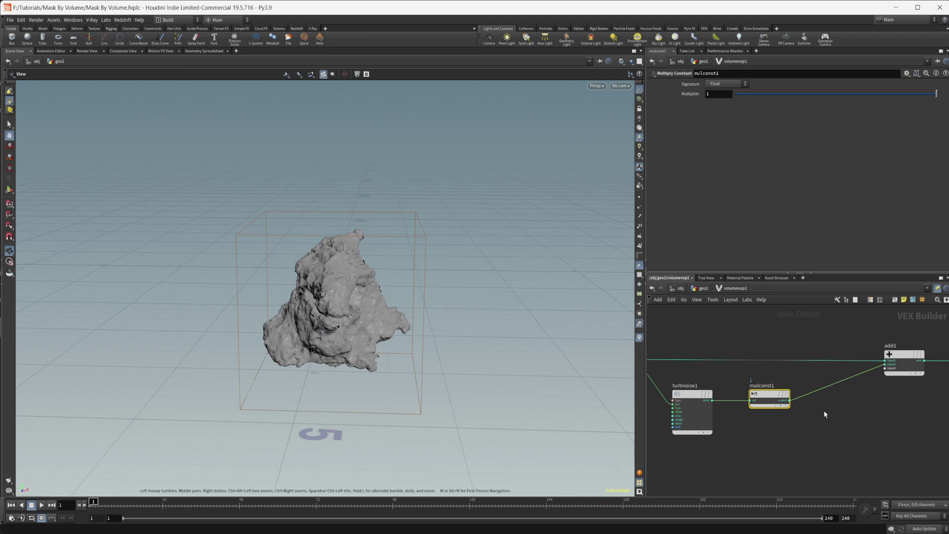
Set the Multiply Constant's multiplier to 0.257 and inspect the noise on the pig head from different angles.
middle_click_drag(815, 432, 826, 430)
middle_click_drag(892, 415, 807, 413)
middle_click_drag(712, 413, 759, 410)
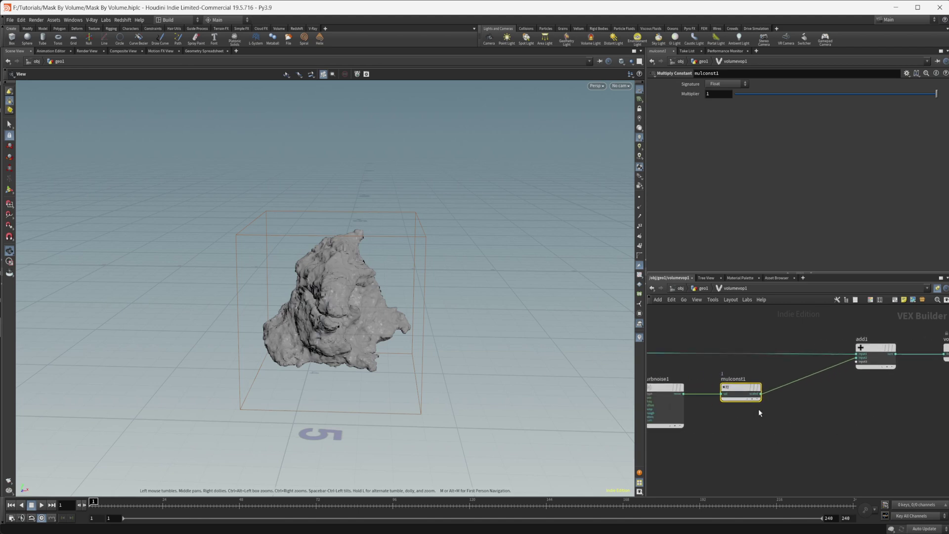
left_click_drag(835, 94, 786, 94)
left_click_drag(469, 332, 404, 348)
left_click_drag(423, 295, 380, 297)
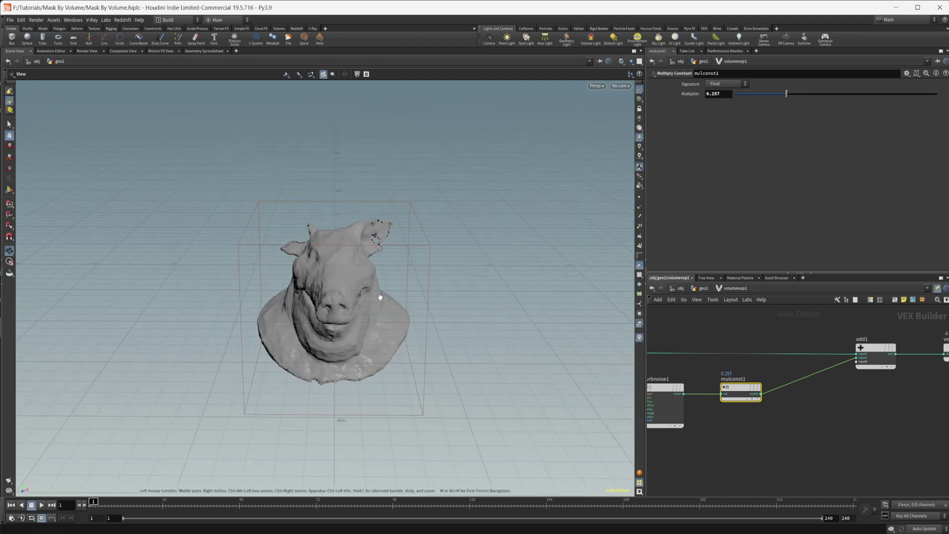
left_click_drag(359, 358, 459, 364)
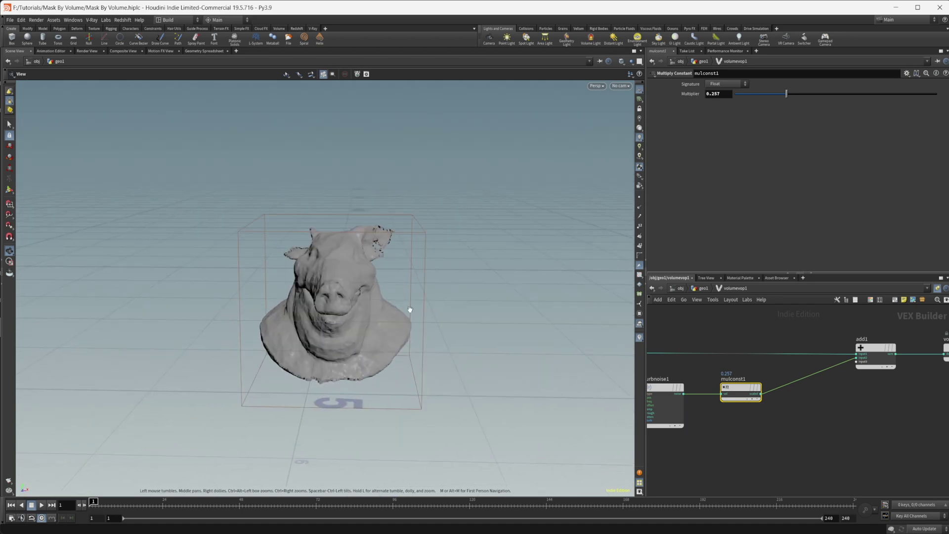
Add a Volume Sample node below the Turbulent Noise node.
middle_click_drag(728, 435, 776, 431)
middle_click_drag(734, 459, 756, 431)
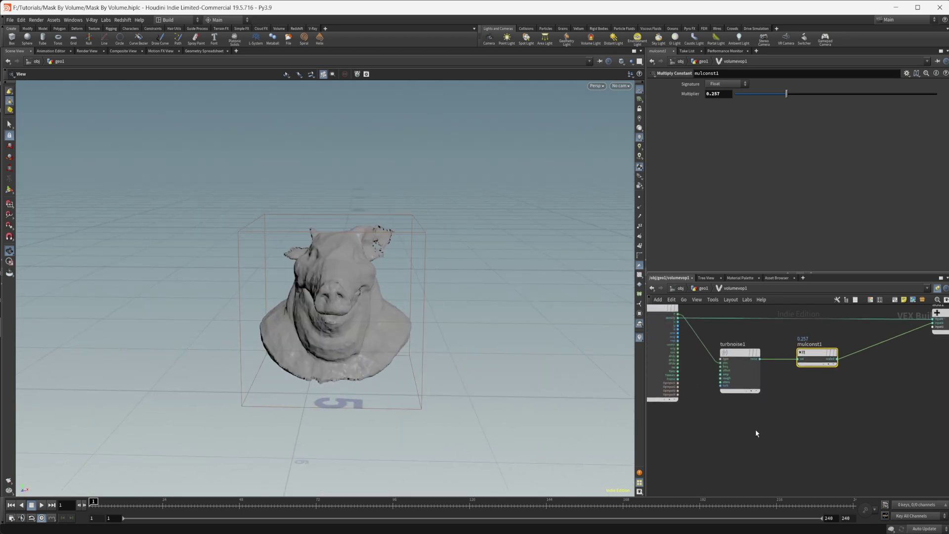
key("Tab")
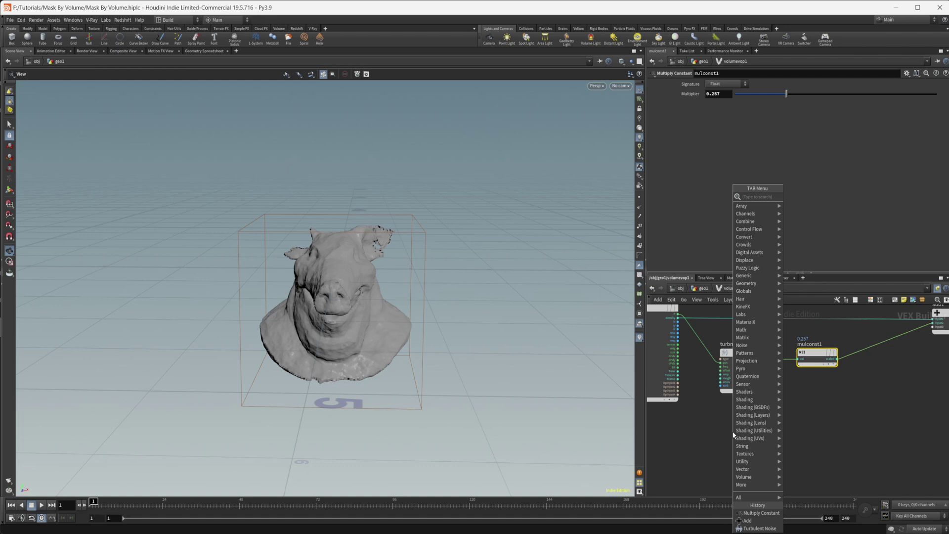
type("vol sa")
key("Return")
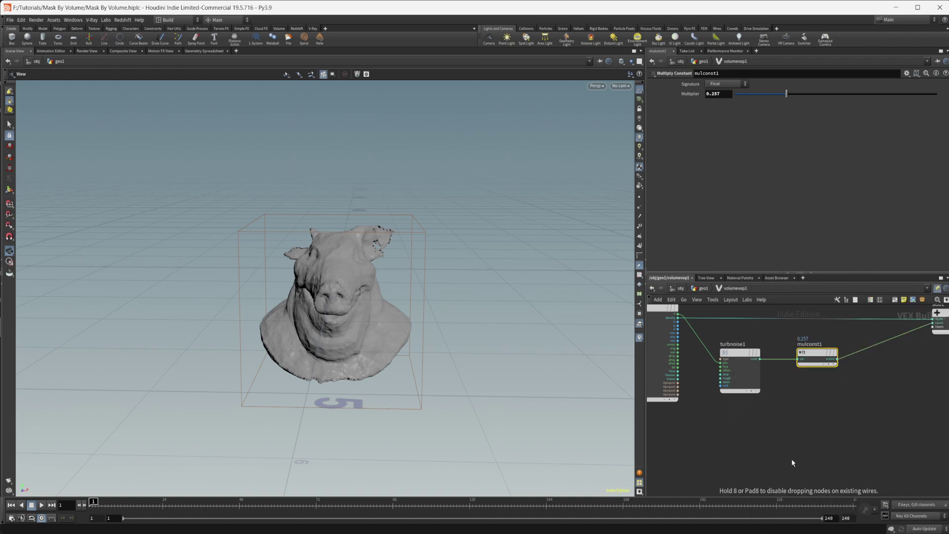
left_click(726, 431)
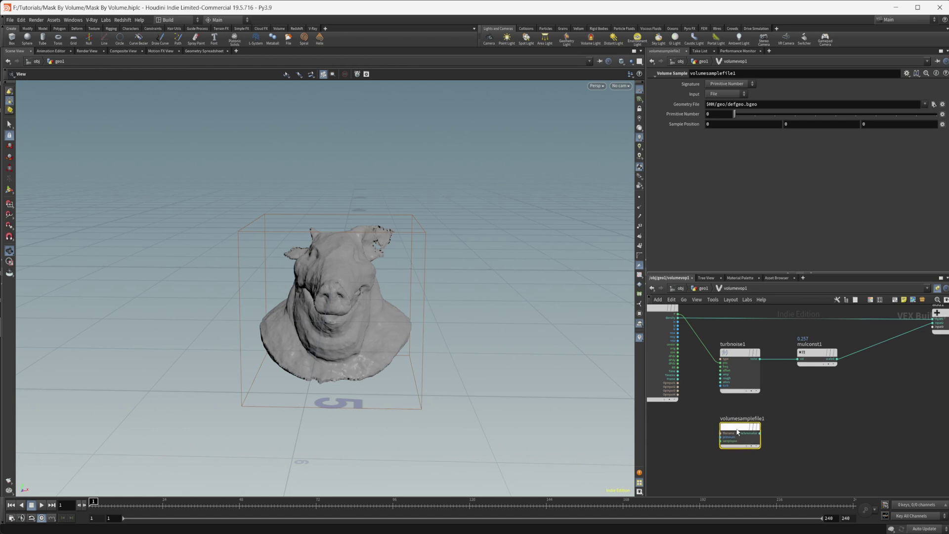
Wire the global node's OpInput2 into the Volume Sample's filename input and its position output into samplepos.
scroll(702, 430, "up", 3)
middle_click_drag(702, 428, 741, 453)
left_click_drag(707, 378, 778, 453)
scroll(722, 420, "down", 2)
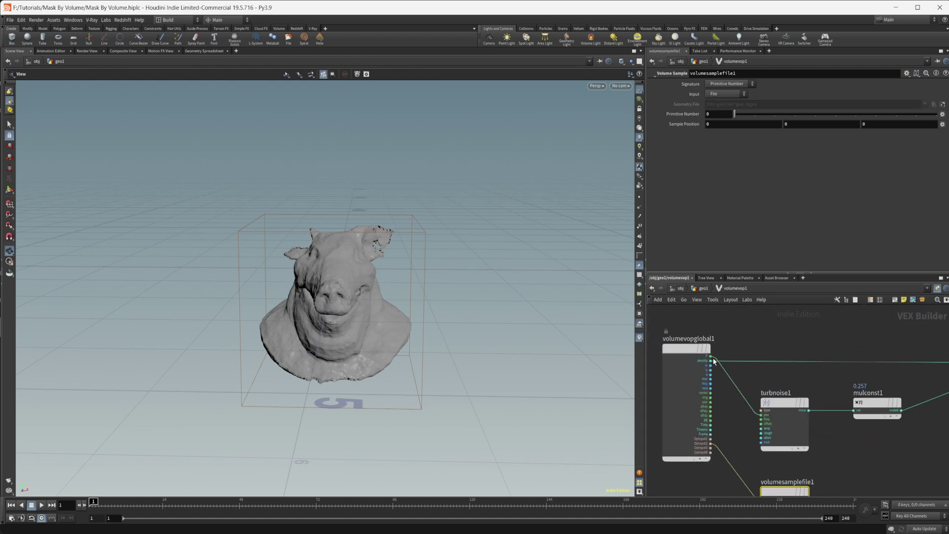
left_click(711, 357)
middle_click_drag(743, 437, 732, 379)
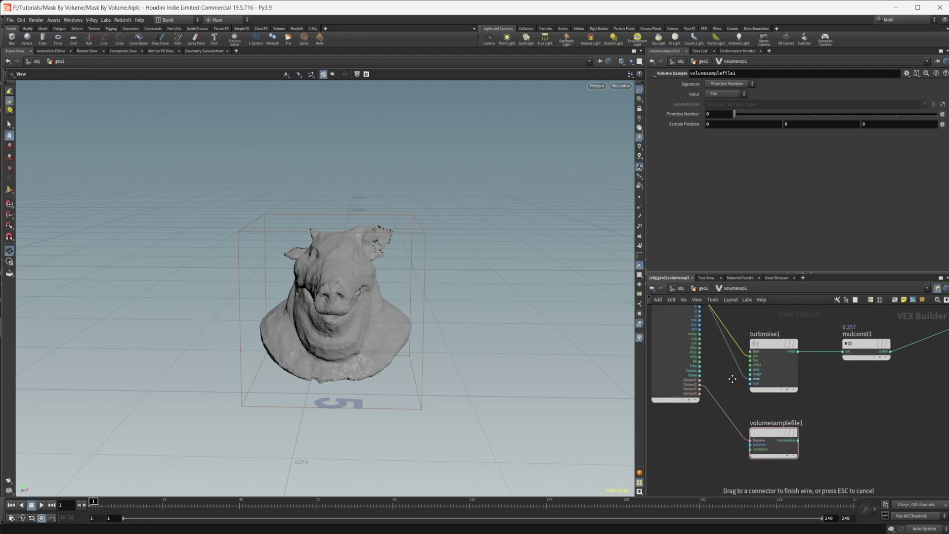
scroll(729, 395, "up", 3)
middle_click_drag(735, 444, 728, 361)
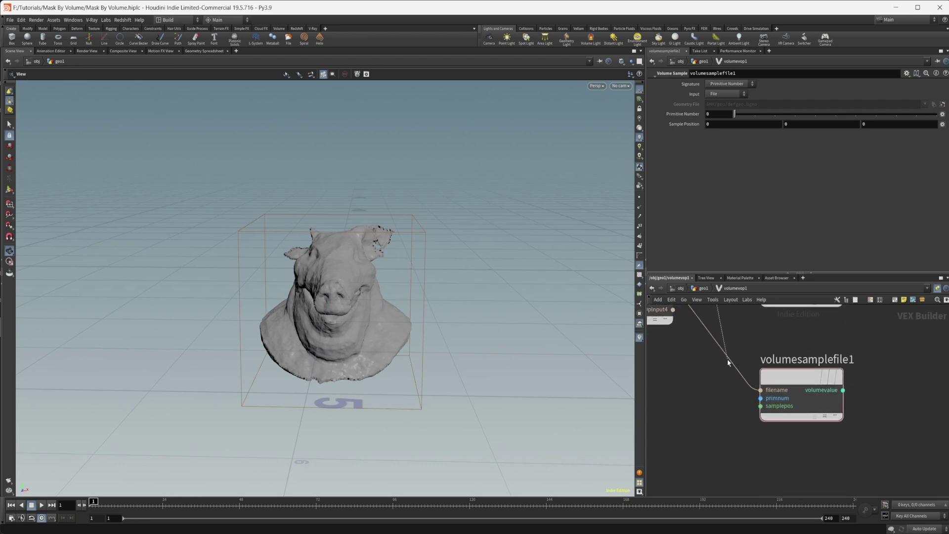
left_click(761, 406)
scroll(725, 435, "down", 3)
Check the settings of the sphere's VDB in the geometry network, and return inside the Volume VOP.
left_click(703, 288)
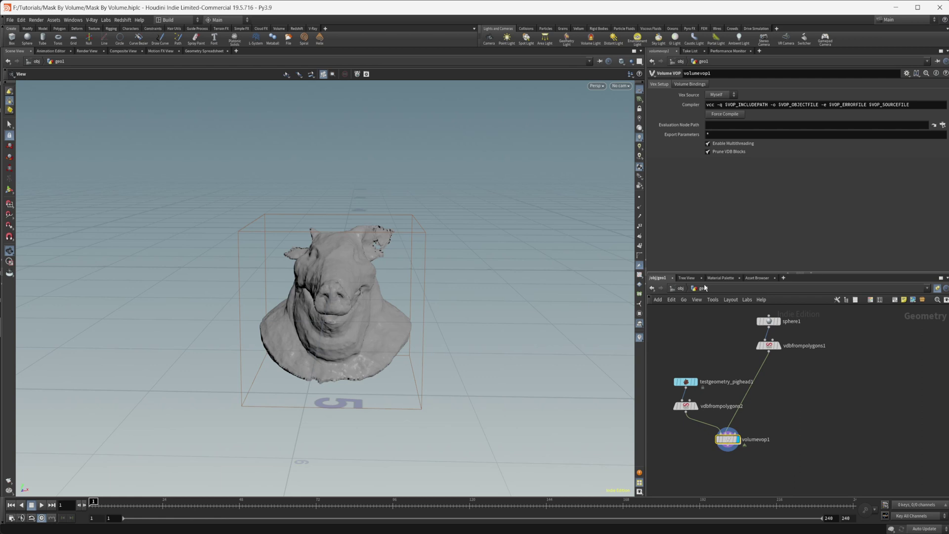
double_click(725, 442)
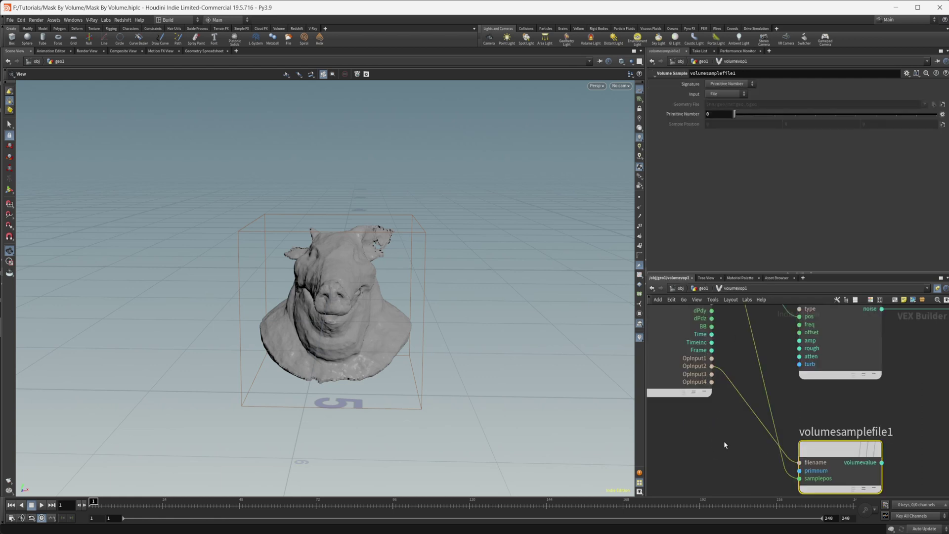
left_click(703, 289)
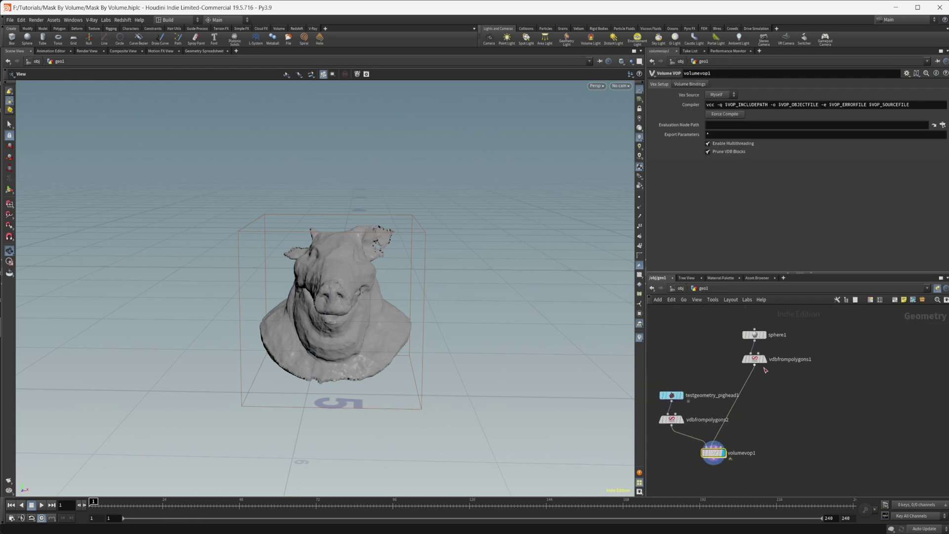
left_click(754, 359)
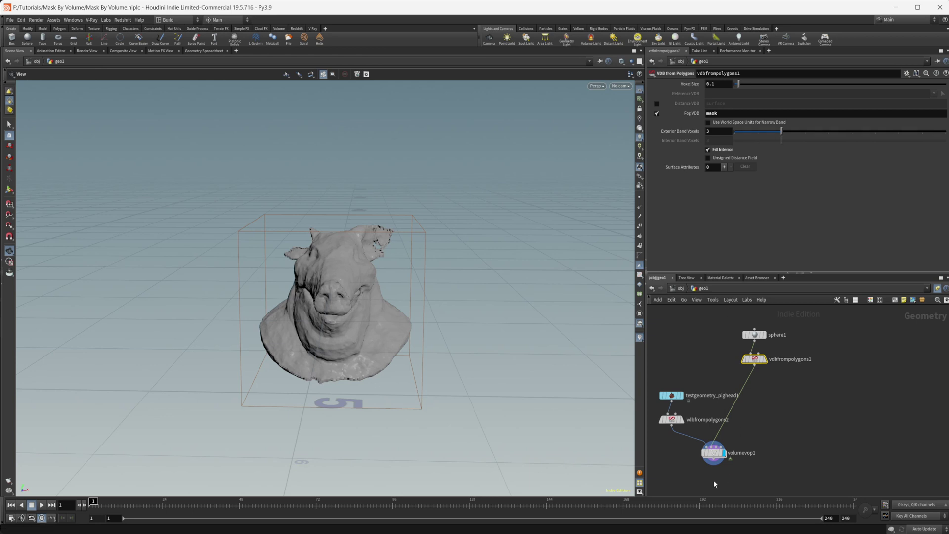
double_click(714, 457)
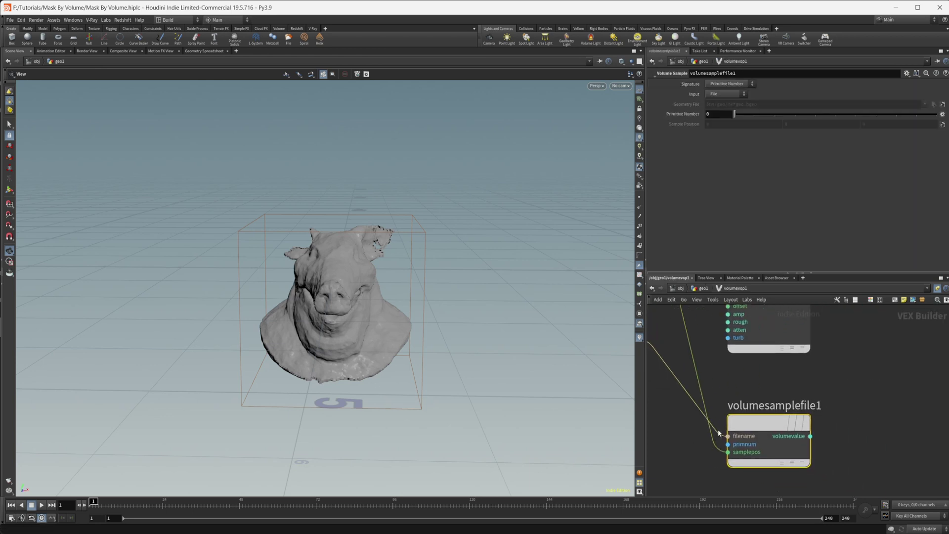
Switch the Volume Sample's signature to Primitive Name and set the primitive name to mask.
left_click(741, 85)
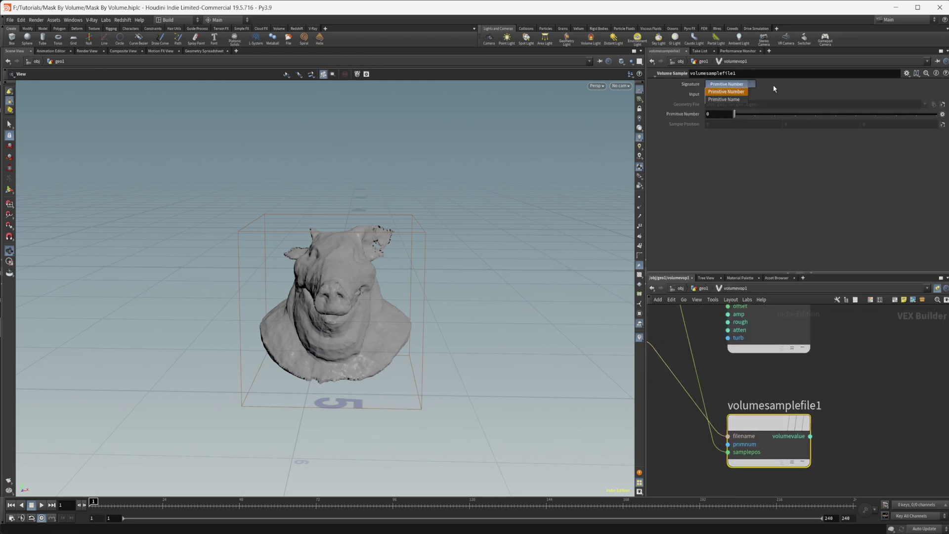
left_click(744, 91)
left_click(741, 85)
left_click(727, 101)
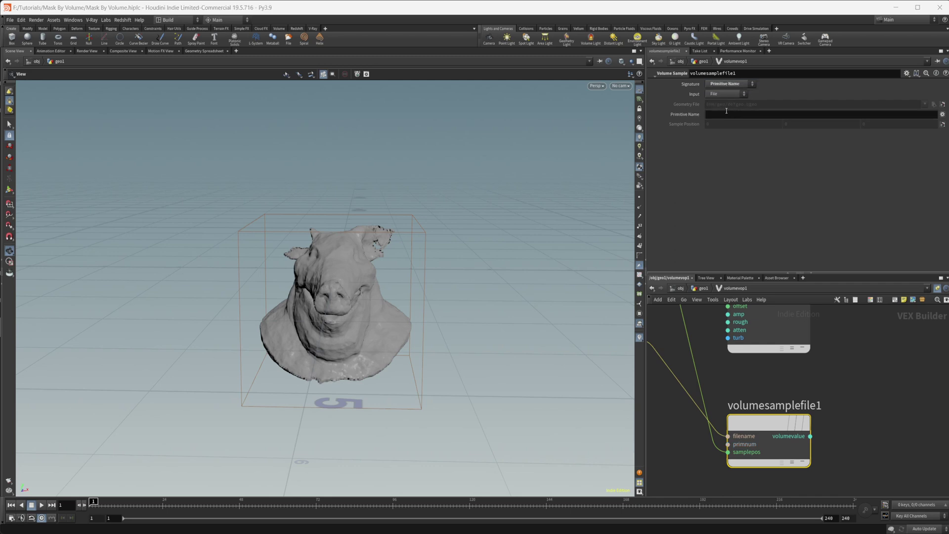
left_click(722, 115)
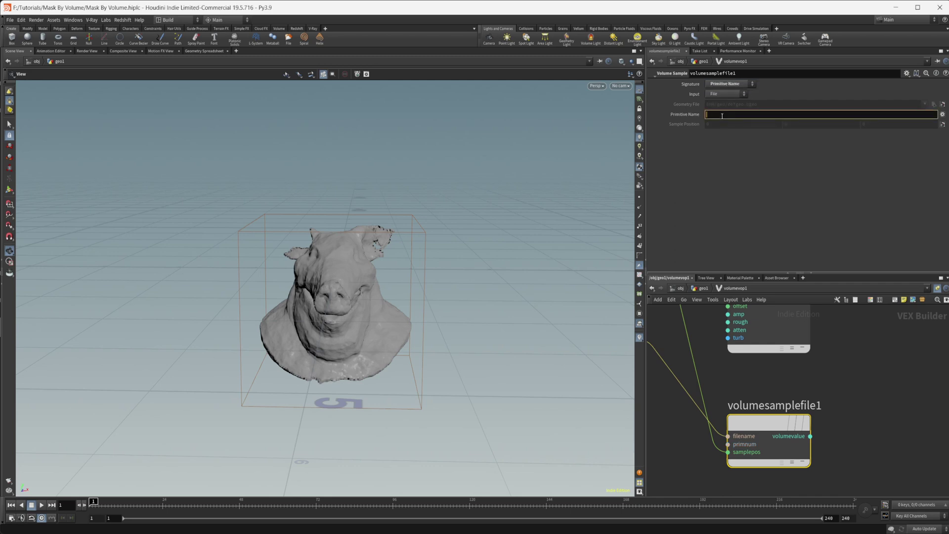
key("Return")
scroll(804, 347, "down", 2)
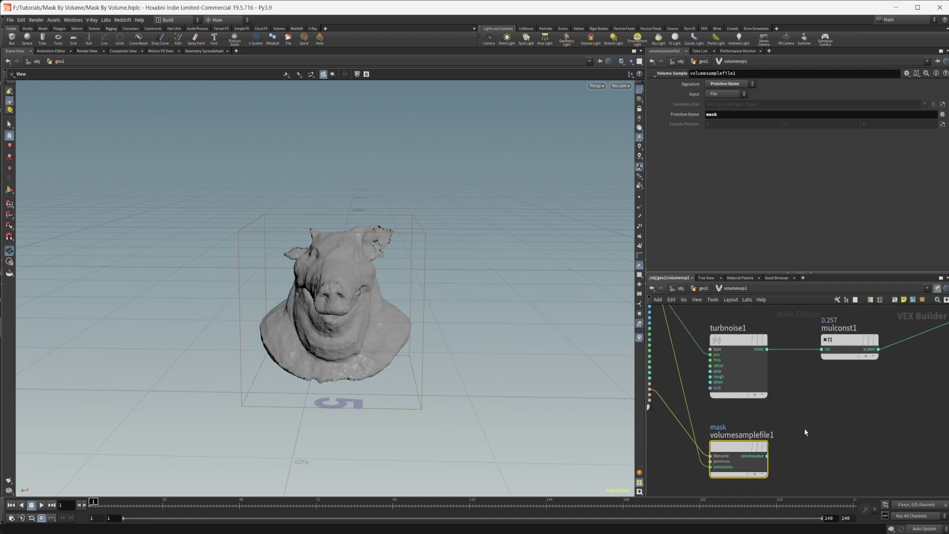
middle_click_drag(805, 429, 778, 434)
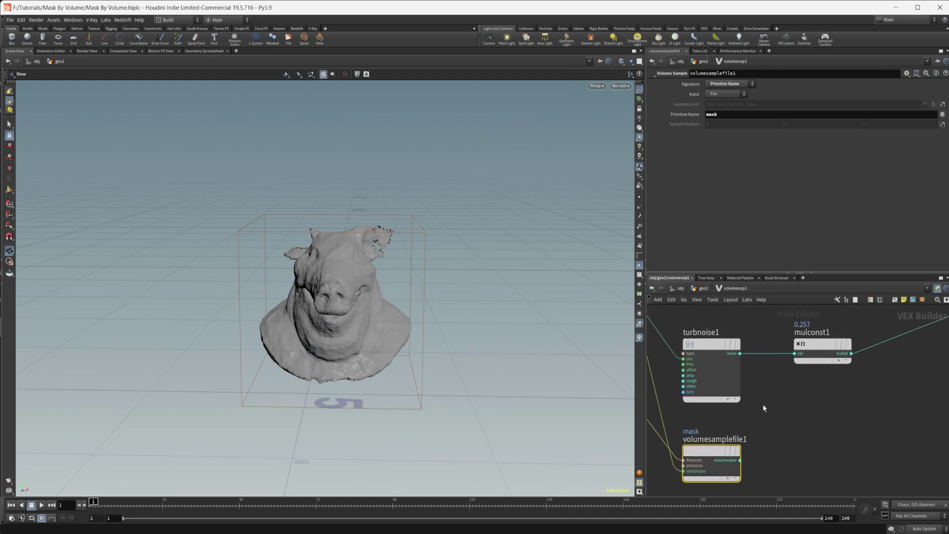
Check the fog VDB name on the sphere's VDB from Polygons node, and return inside the Volume VOP.
left_click(709, 290)
left_click(754, 359)
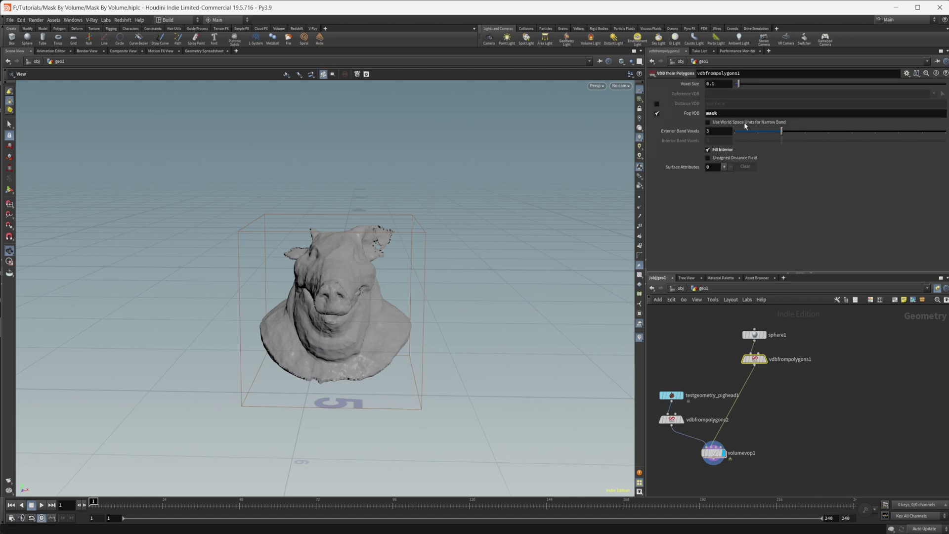
double_click(714, 454)
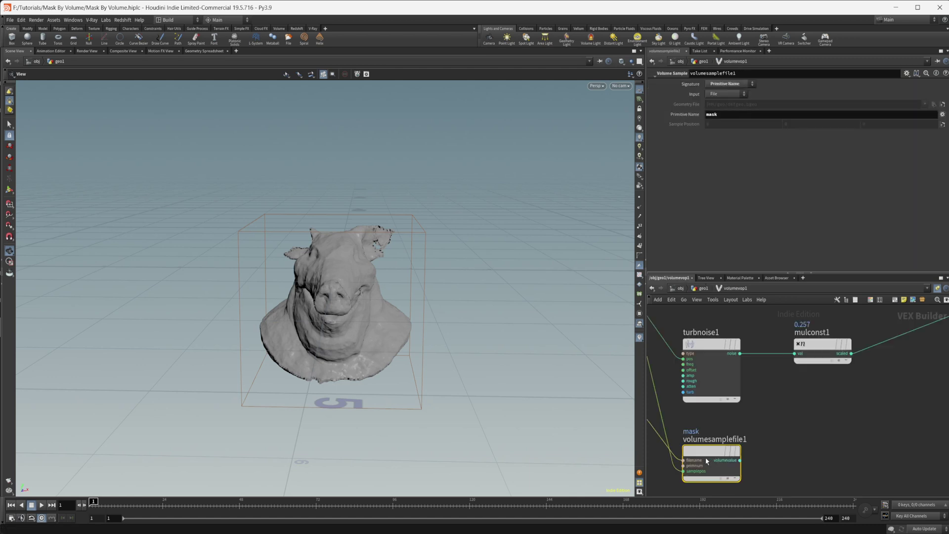
Add a Multiply node and insert it on the wire between the Multiply Constant and Add nodes.
middle_click_drag(808, 444, 750, 437)
scroll(749, 437, "down", 1)
middle_click_drag(820, 427, 766, 429)
key("Tab")
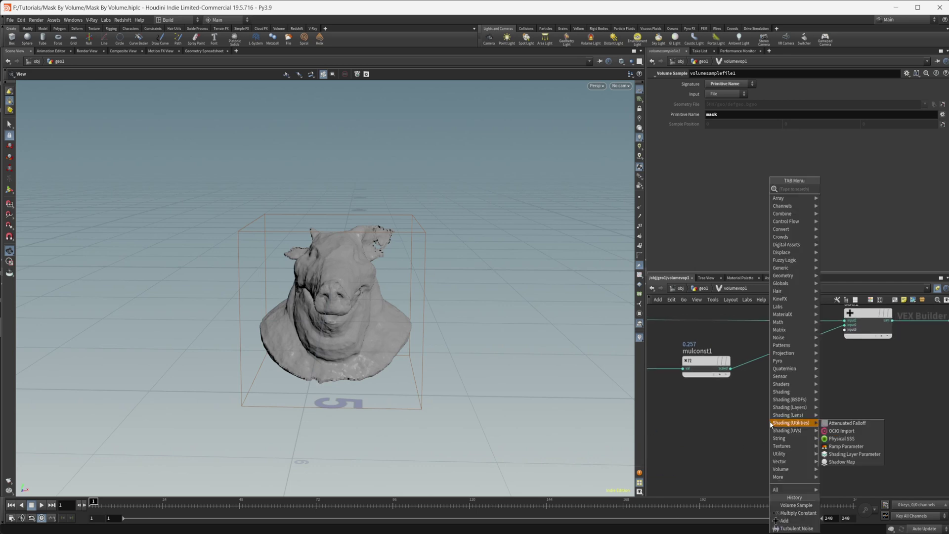
type("mult")
key("Return")
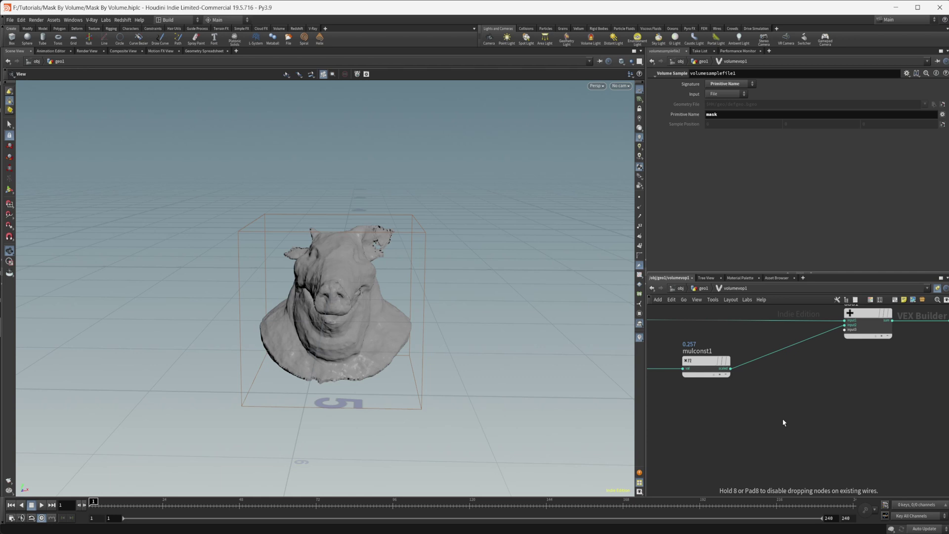
left_click(770, 423)
left_click_drag(770, 424, 783, 360)
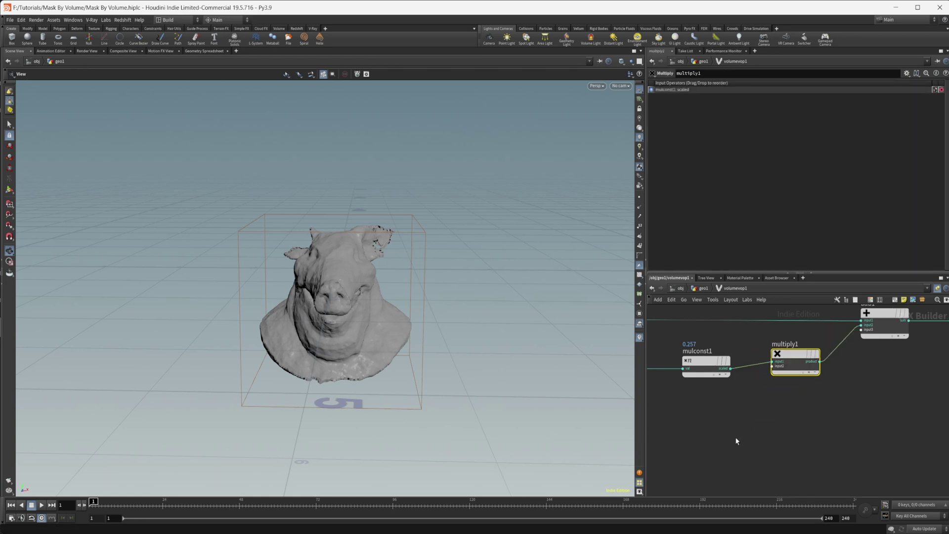
Wire the Volume Sample's volumevalue output into the Multiply node's second input.
middle_click_drag(736, 439, 701, 430)
left_click(720, 424)
left_click(808, 379)
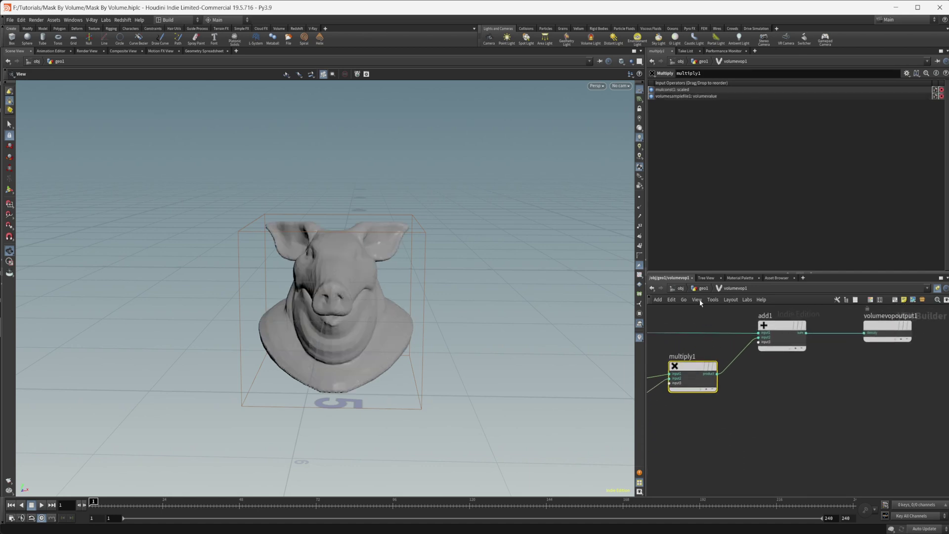
In the geometry network, temporarily template the sphere over the pig head and raise its uniform scale to about 2.42.
key("u")
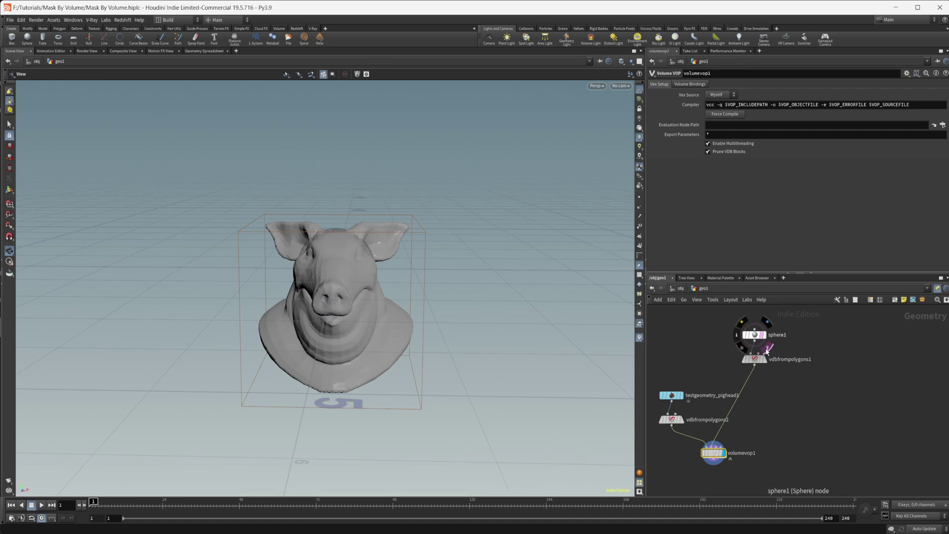
left_click(767, 350)
left_click_drag(376, 281, 459, 328)
middle_click_drag(794, 369, 800, 403)
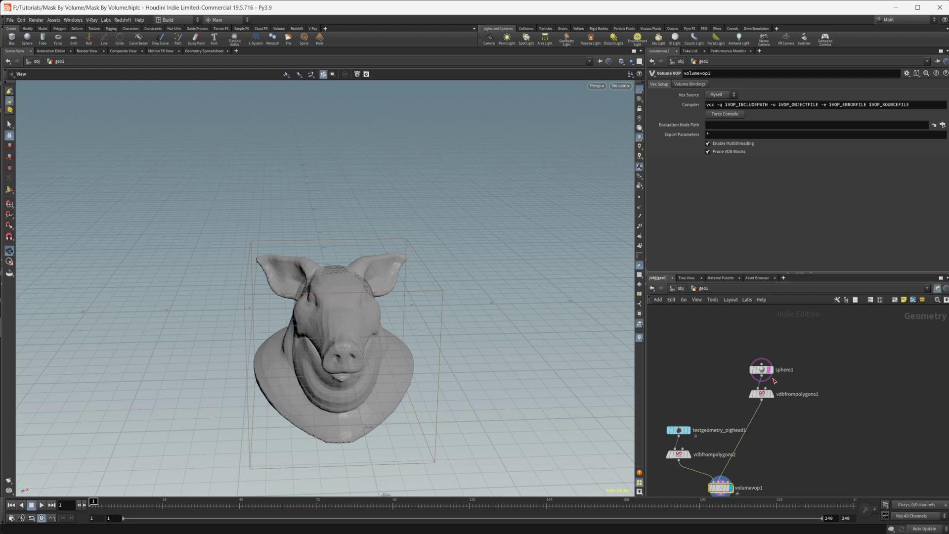
scroll(771, 377, "up", 2)
left_click(758, 367)
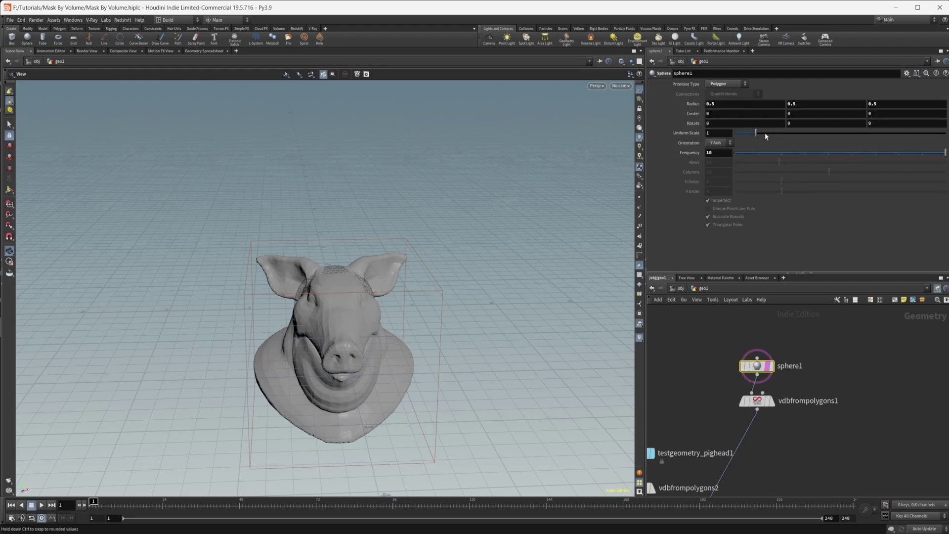
left_click_drag(764, 133, 786, 134)
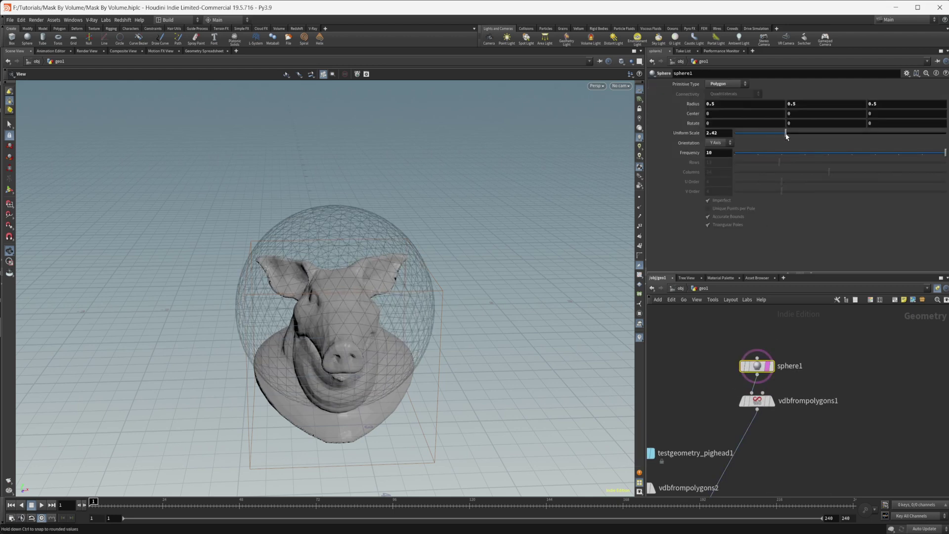
left_click(773, 367)
left_click_drag(528, 388, 373, 343)
Set the sphere's uniform scale to 4.15 and inspect the masked noise on the pig head from several angles.
left_click_drag(791, 133, 821, 132)
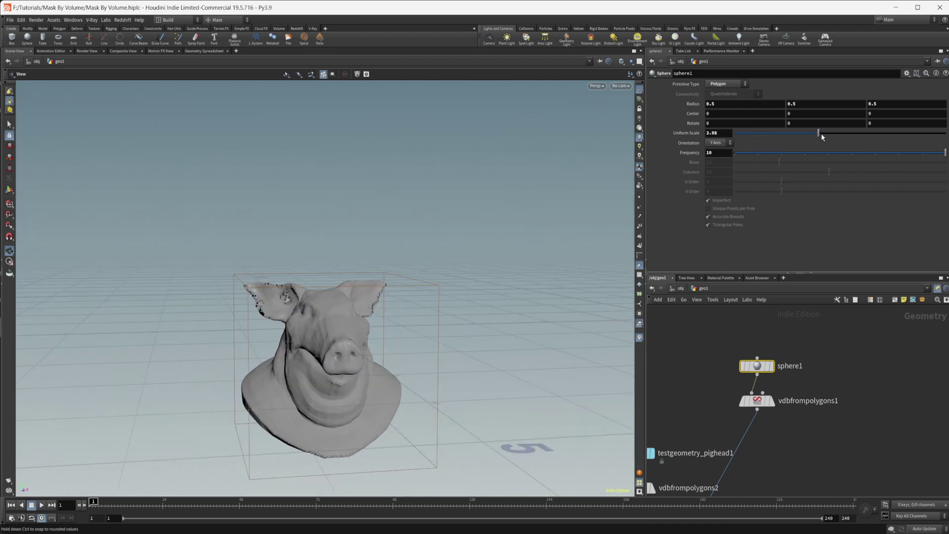
left_click_drag(378, 328, 314, 298)
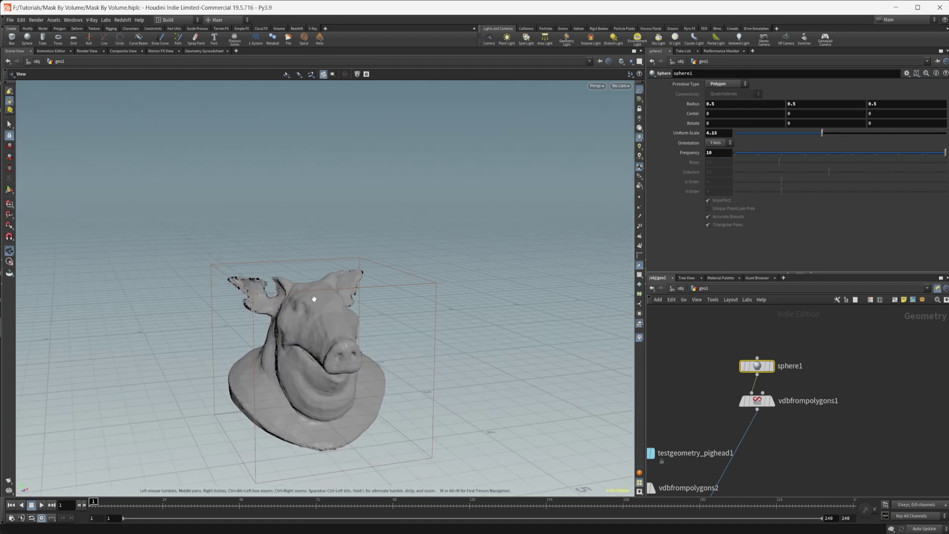
left_click_drag(300, 360, 316, 326)
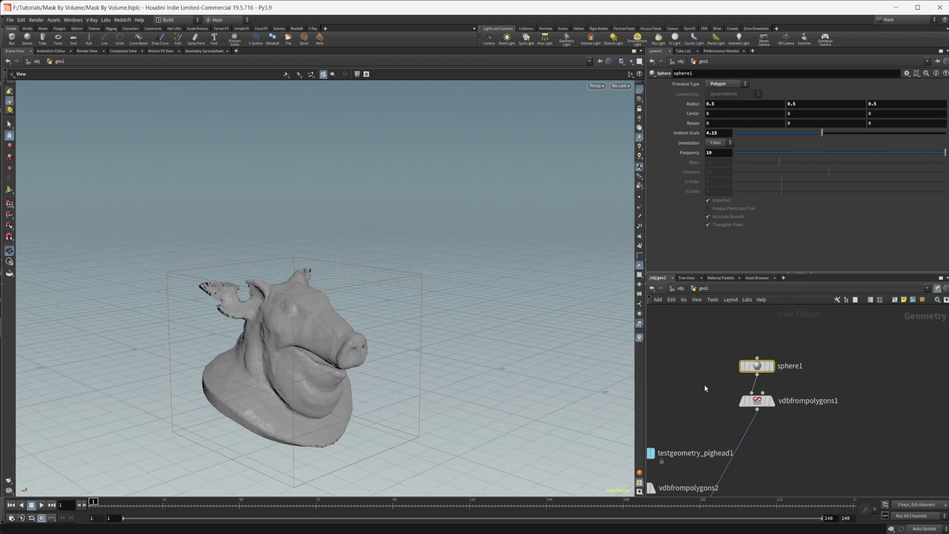
left_click_drag(365, 372, 173, 373)
left_click_drag(360, 363, 432, 352)
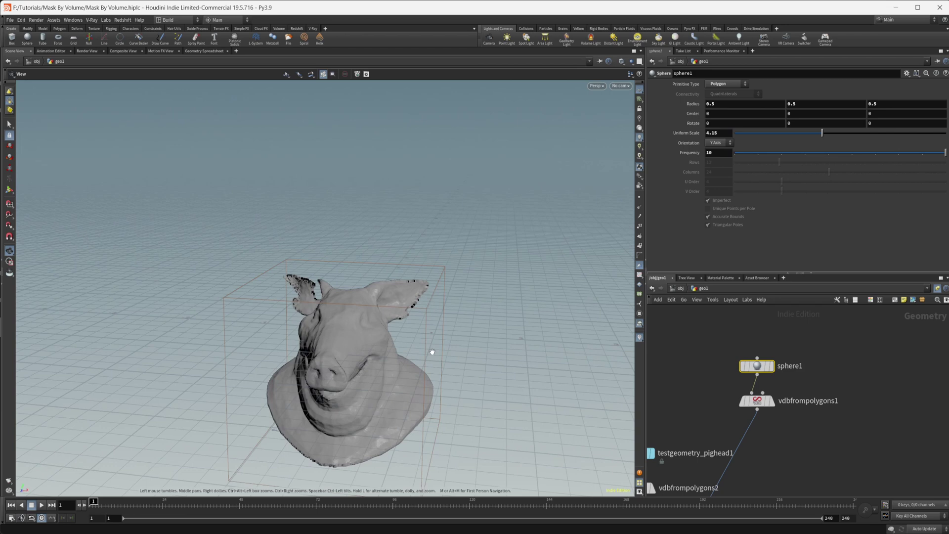
Display the sphere's VDB on its own and examine the mask's fog volume.
left_click(771, 400)
right_click_drag(355, 326, 198, 365)
left_click_drag(343, 357, 338, 326)
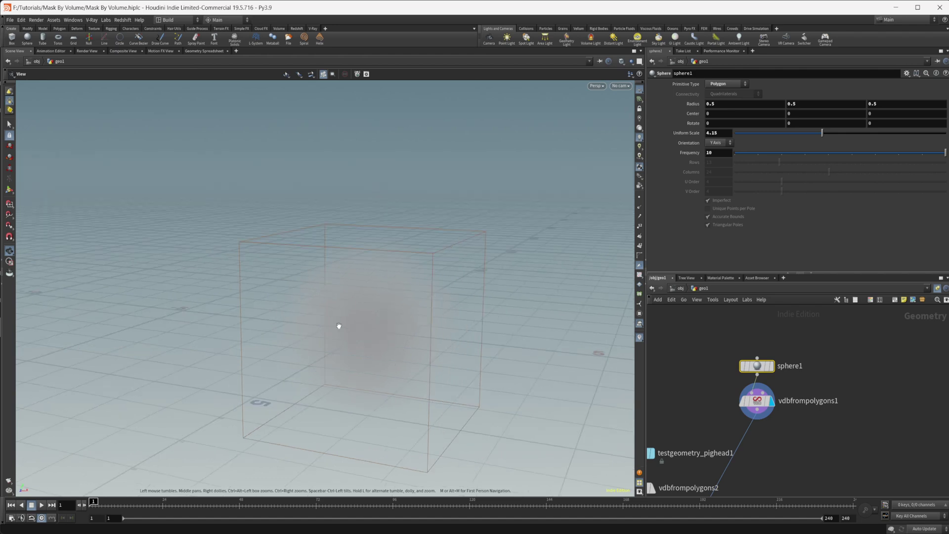
Display the Volume VOP's result again, and review its inner mask wiring and the pig head.
middle_click_drag(791, 456, 808, 366)
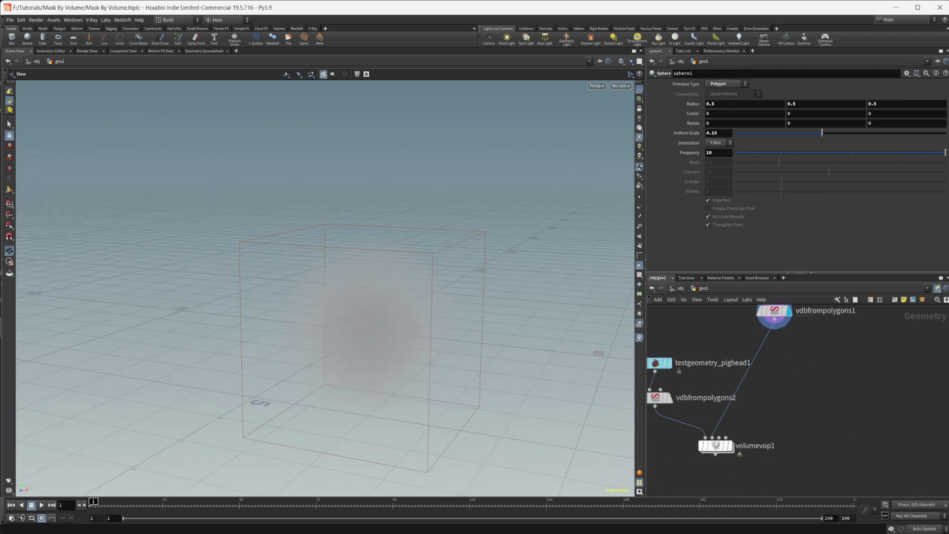
mouse_move(718, 446)
left_click(735, 427)
double_click(715, 446)
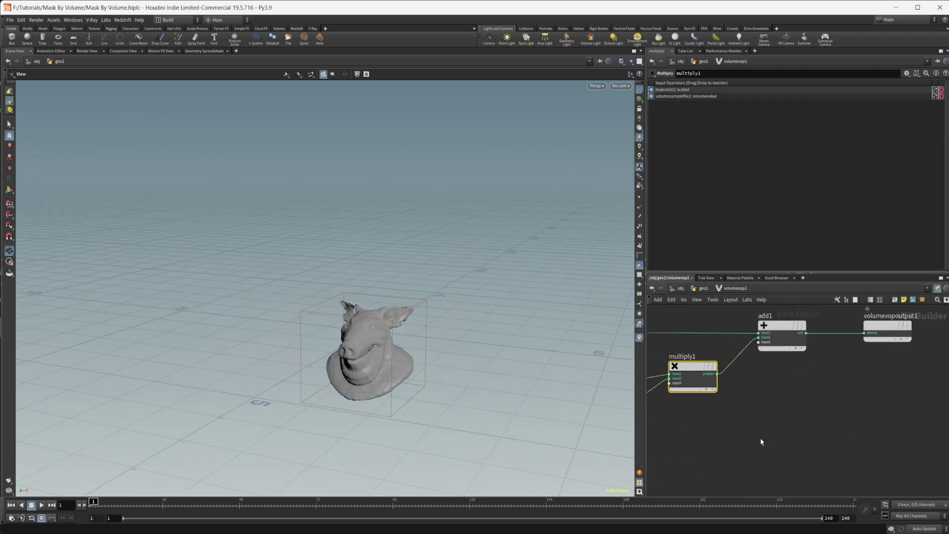
scroll(802, 414, "down", 1)
scroll(424, 340, "up", 5)
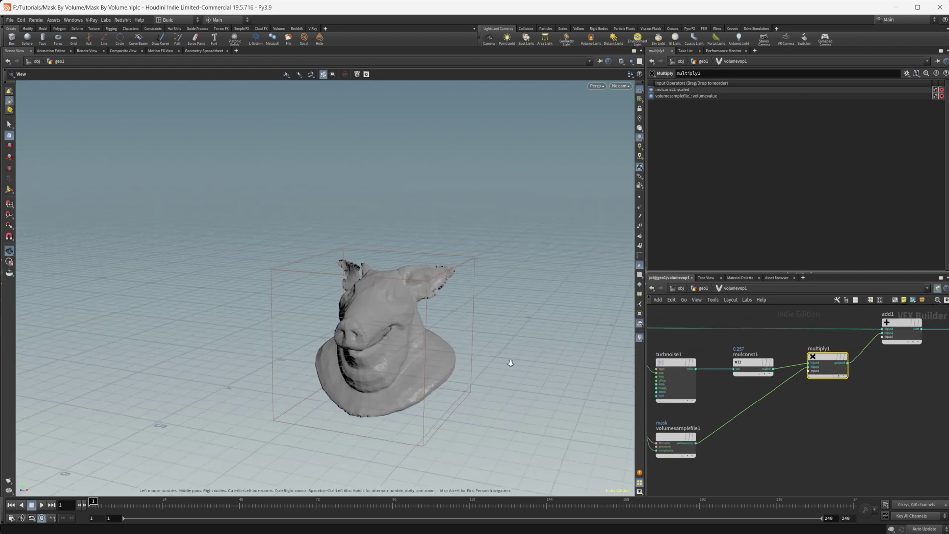
left_click_drag(461, 364, 450, 365)
Back in the geometry network, template the sphere over the pig head and reduce its uniform scale to 1.48.
left_click(708, 289)
middle_click_drag(809, 377, 766, 423)
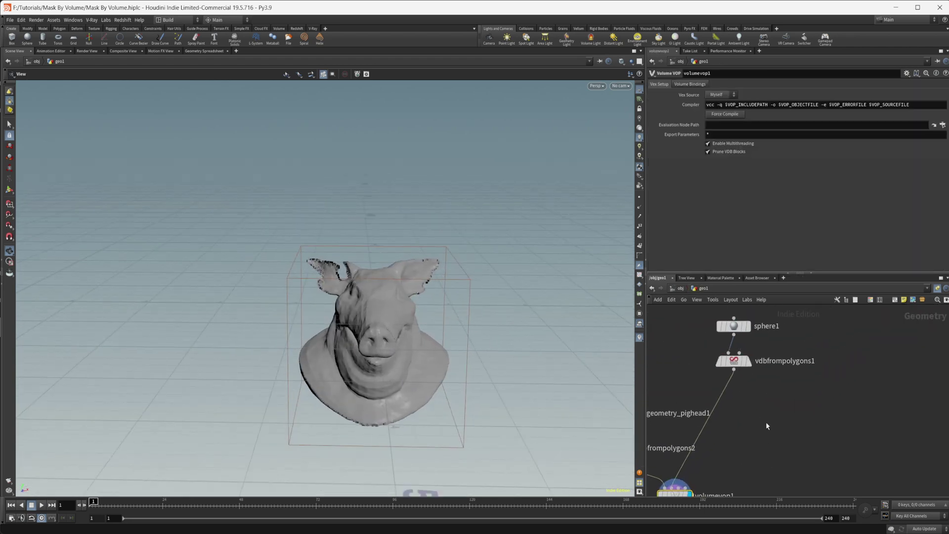
mouse_move(734, 327)
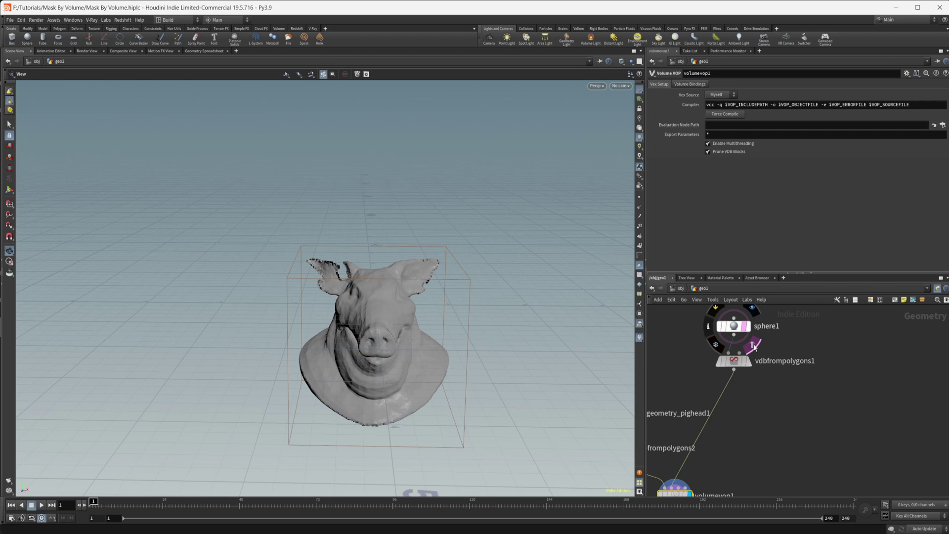
left_click(751, 344)
left_click_drag(524, 357, 391, 339)
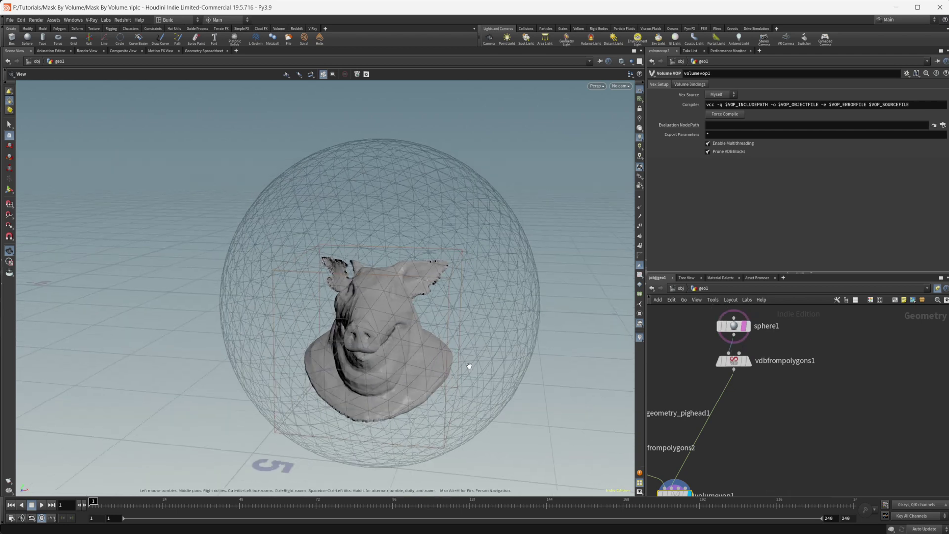
left_click(733, 326)
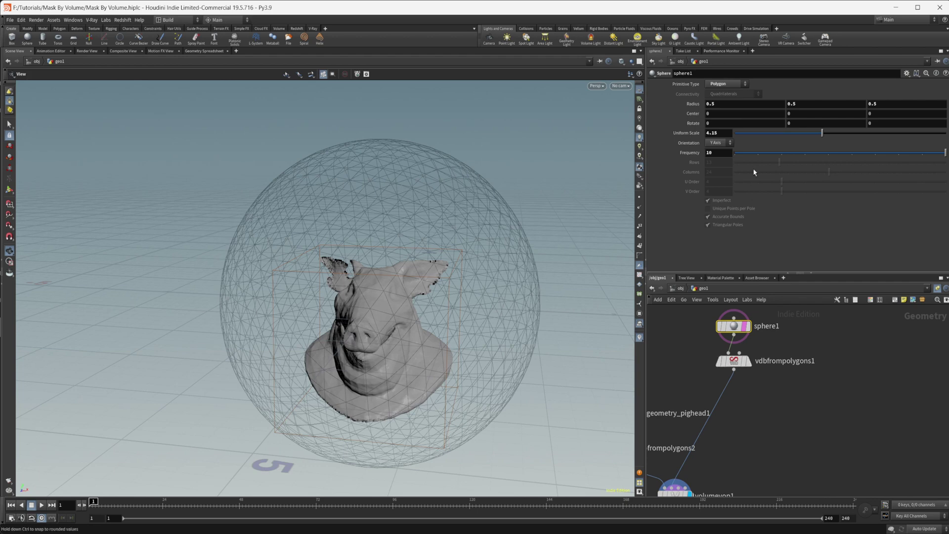
left_click_drag(807, 140, 780, 138)
left_click_drag(521, 312, 463, 307)
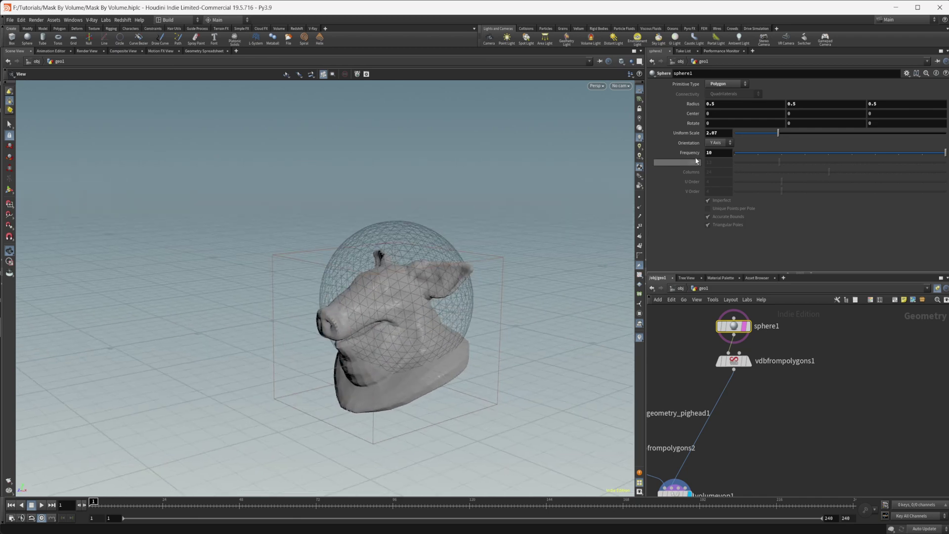
left_click_drag(779, 132, 767, 136)
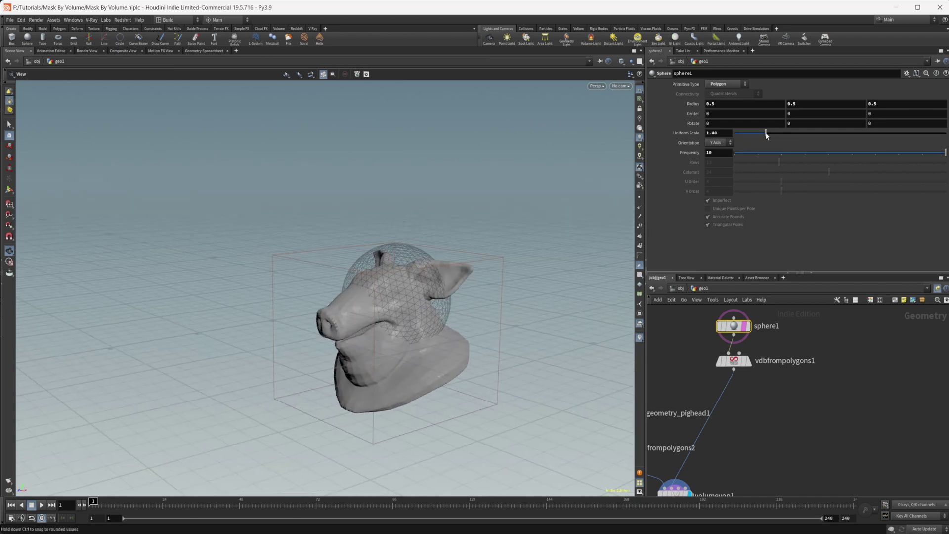
left_click(729, 462)
Turn off the sphere's template display and inspect the masked pig head up close.
mouse_move(751, 384)
middle_mouse_down()
mouse_move(766, 332)
mouse_move(746, 376)
middle_mouse_up()
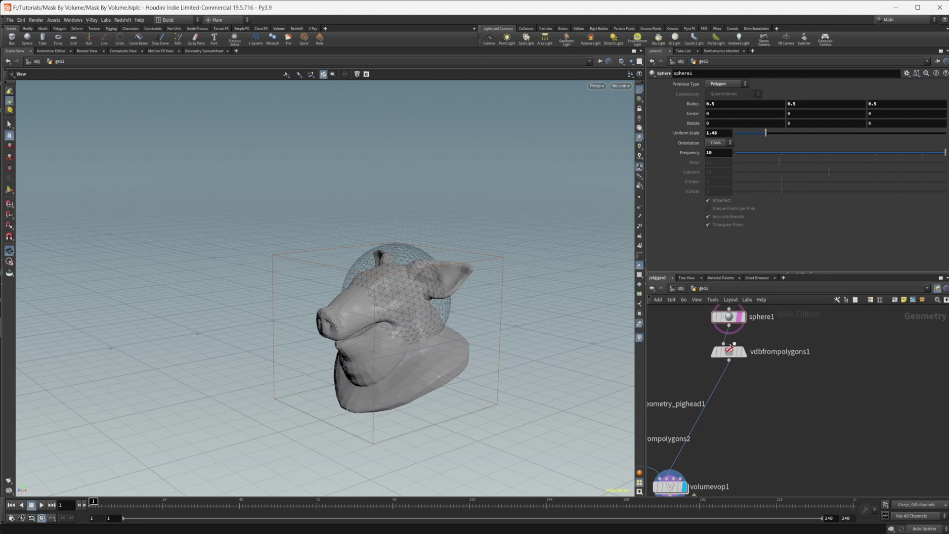
left_click(747, 334)
middle_click_drag(734, 452, 771, 407)
right_click_drag(346, 274, 374, 283)
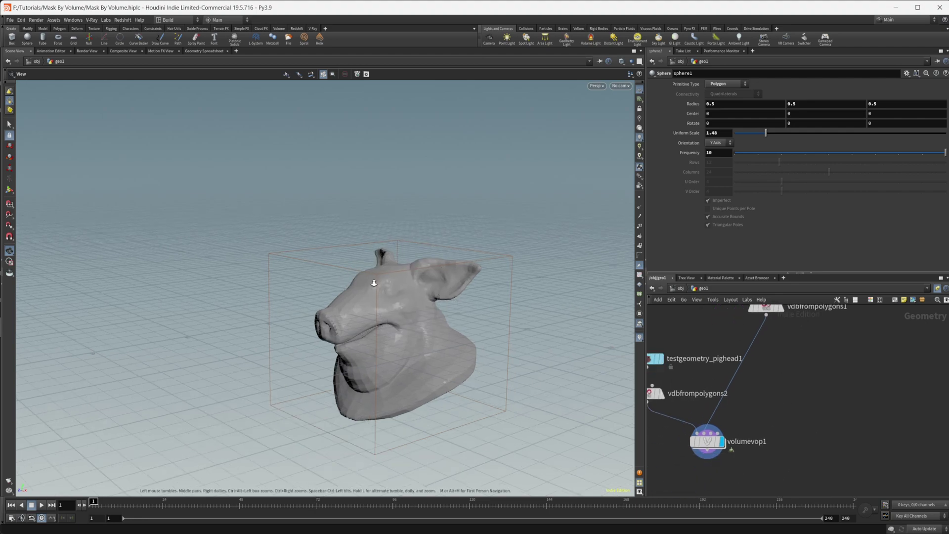
left_click_drag(375, 283, 323, 339)
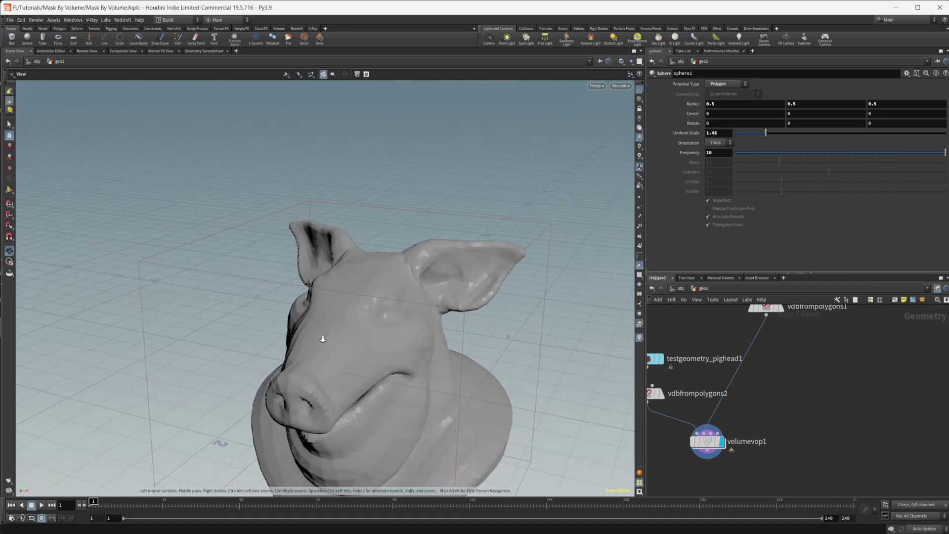
right_click_drag(323, 339, 332, 315)
Inside the Volume VOP, insert a Multiply Constant between the mask's volume sample and the Multiply node.
double_click(707, 445)
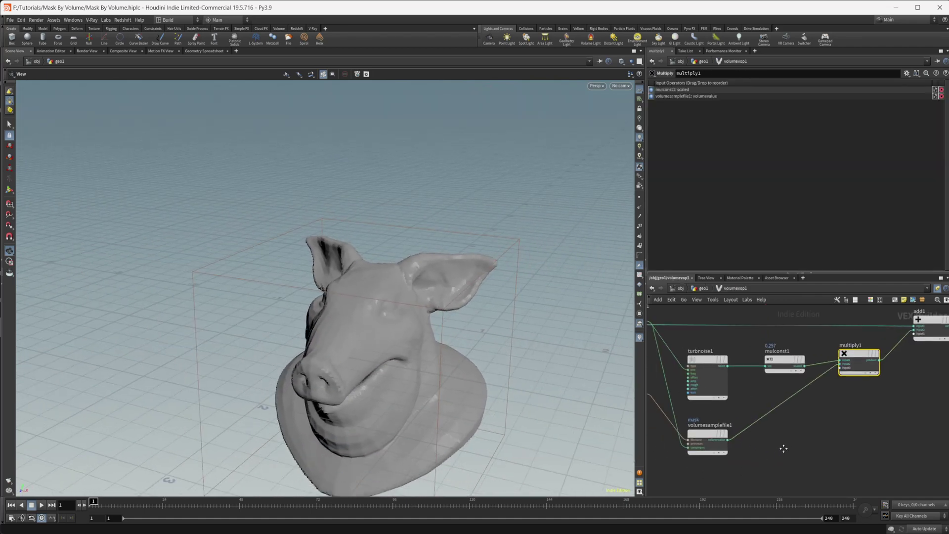
middle_click_drag(776, 449, 829, 437)
key("Tab")
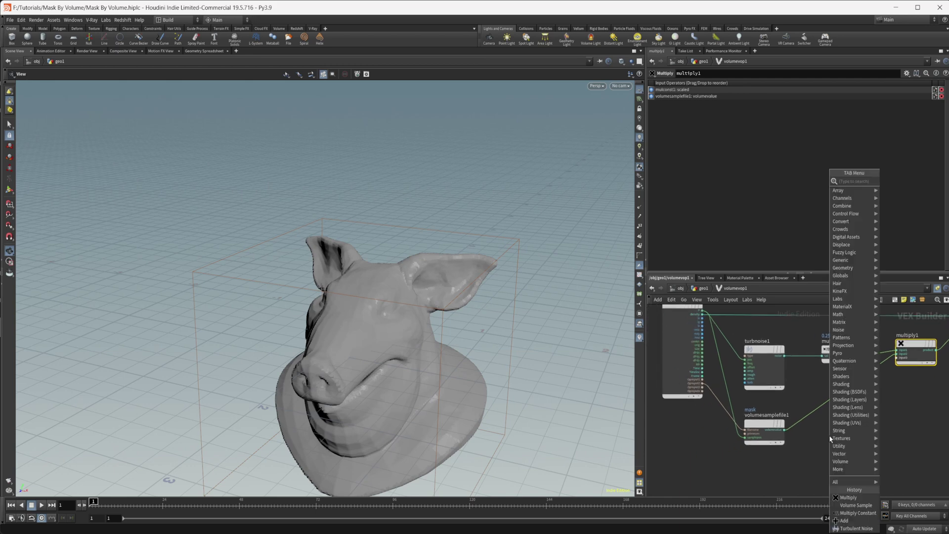
type("mult")
key("Return")
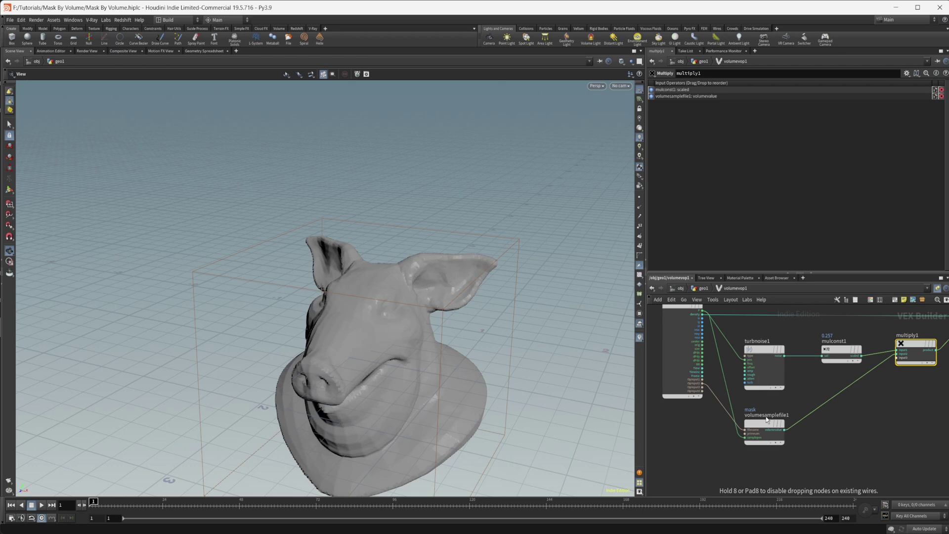
left_click(816, 435)
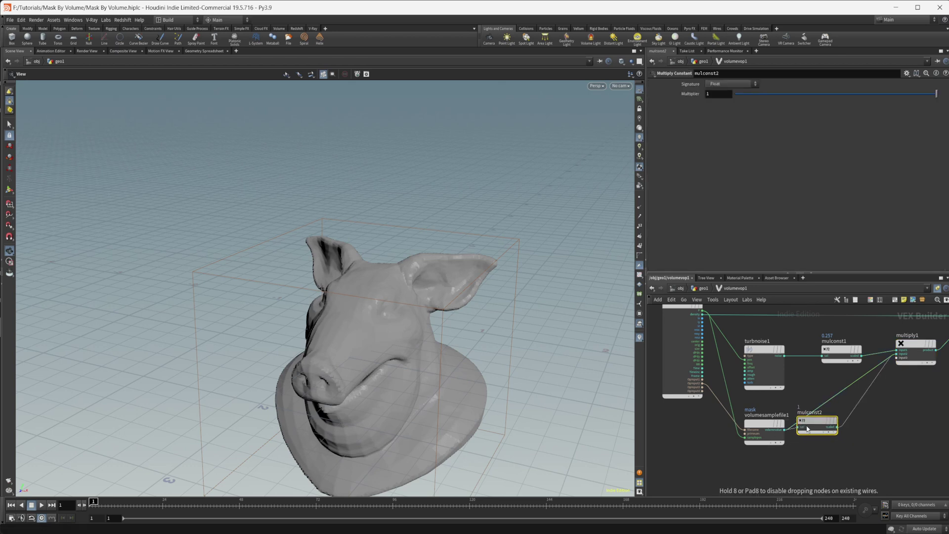
Make room by moving the Multiply, Add and output nodes, and insert a Clamp after the mask's Multiply Constant.
middle_click_drag(877, 452, 737, 462)
scroll(739, 461, "down", 2)
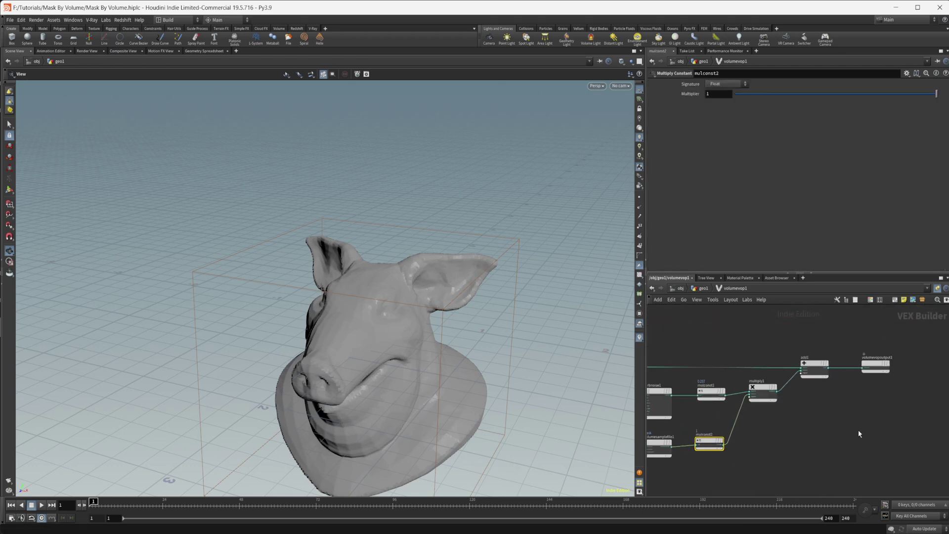
left_click_drag(899, 424, 758, 354)
left_click_drag(764, 387, 835, 389)
key("Tab")
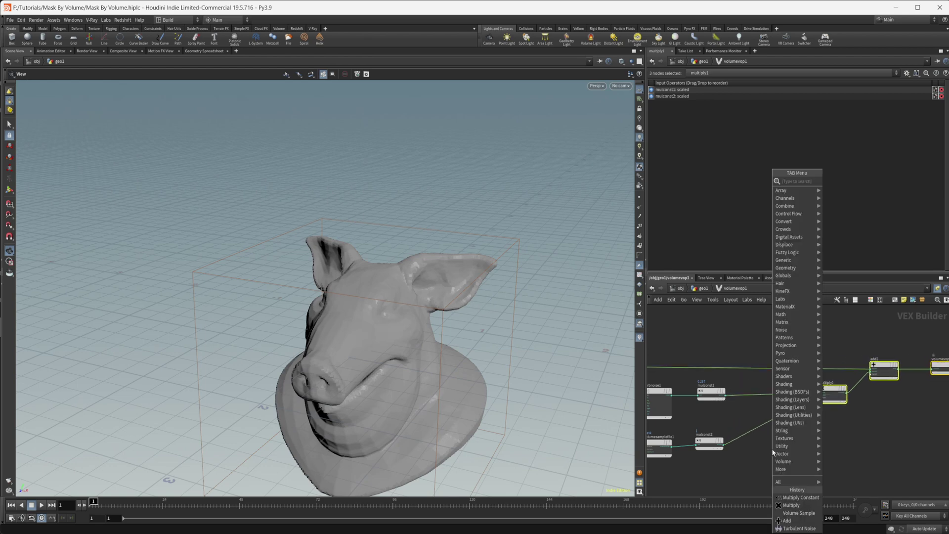
type("clamp")
key("Return")
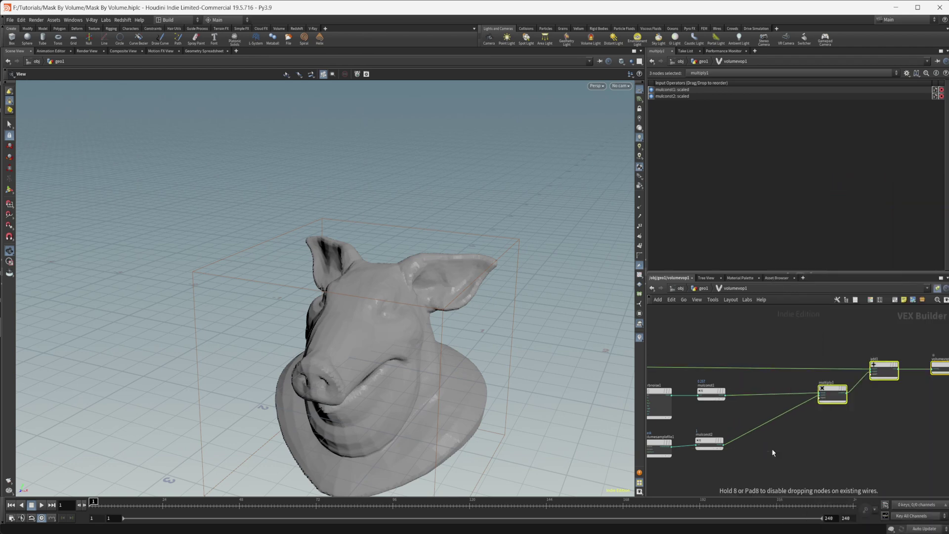
left_click(767, 455)
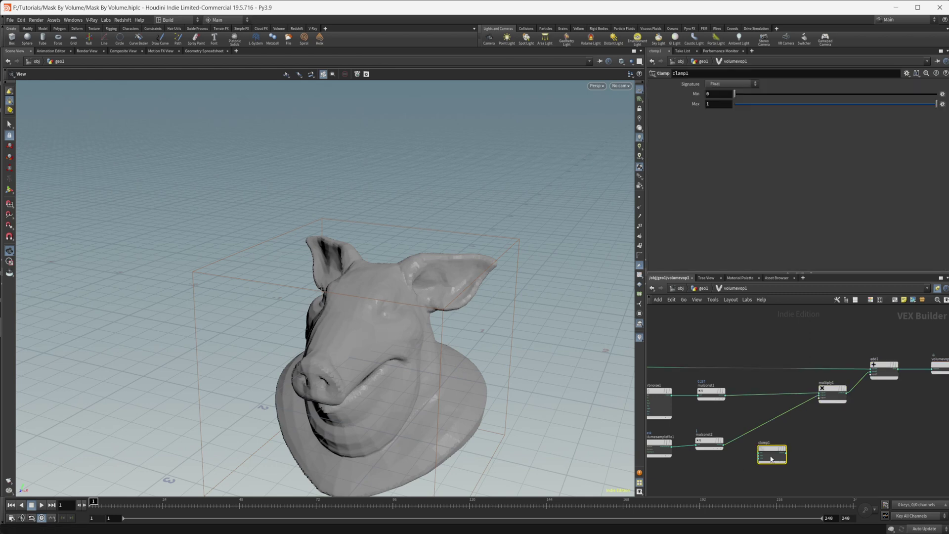
scroll(724, 473, "up", 2)
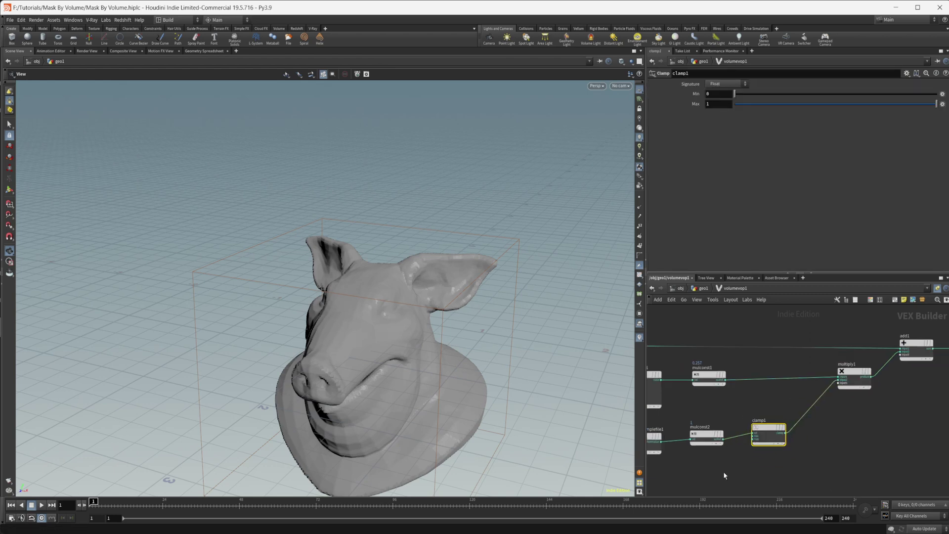
Raise the multiplier of the mask's Multiply Constant to 23.
middle_click_drag(711, 408, 763, 389)
left_click(752, 414)
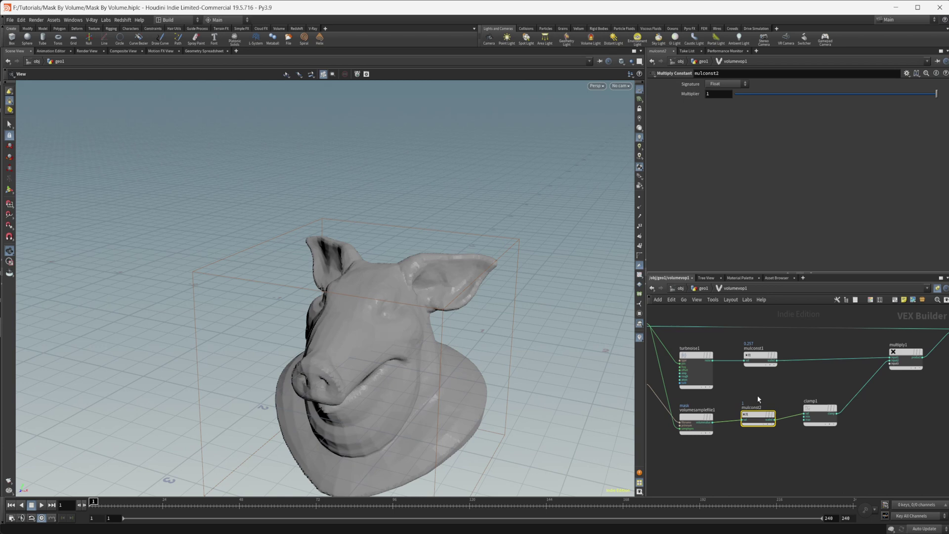
mouse_move(728, 92)
middle_mouse_down()
mouse_move(721, 81)
mouse_move(814, 76)
mouse_move(733, 107)
middle_mouse_up()
left_click_drag(373, 369, 388, 360)
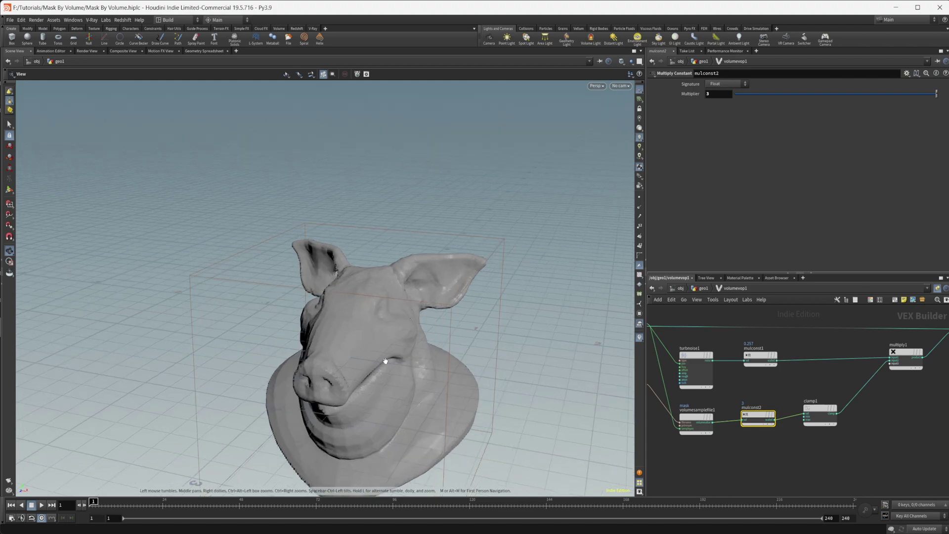
middle_click_drag(713, 97, 786, 82)
Examine the masked noise distortion around the pig head's ears, face and snout from the side and front.
left_click_drag(334, 364, 375, 375)
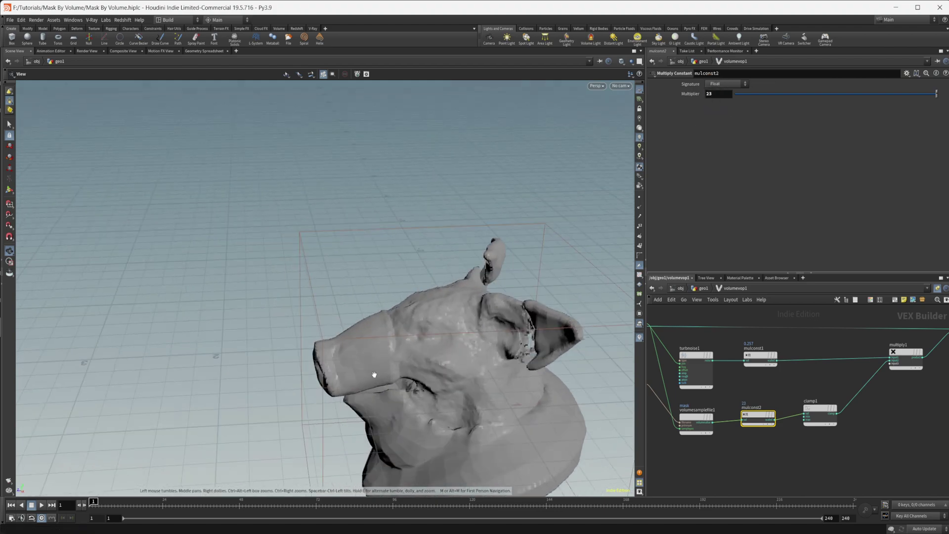
right_click_drag(375, 375, 427, 364)
left_click_drag(427, 364, 455, 367)
left_click_drag(450, 316, 530, 327)
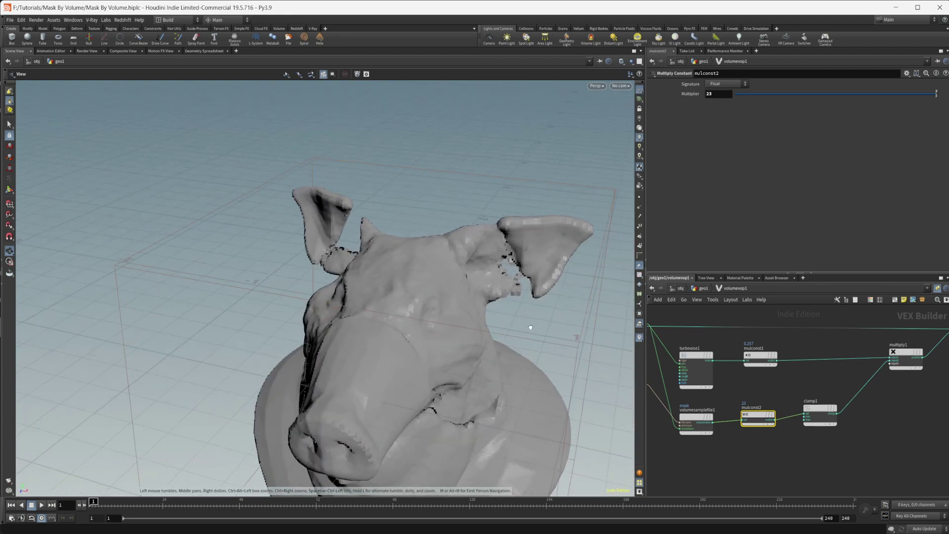
right_click_drag(460, 315, 396, 354)
left_click_drag(395, 354, 339, 347)
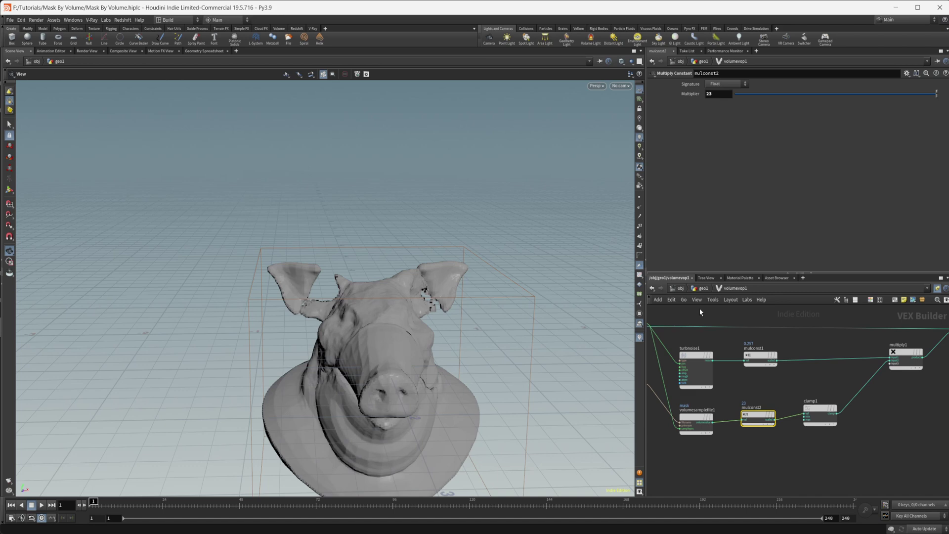
left_click_drag(618, 381, 388, 349)
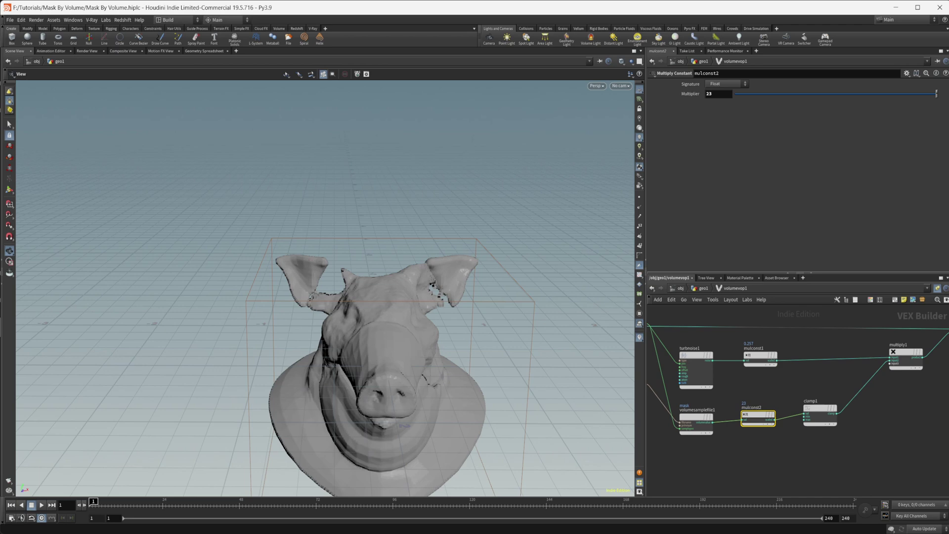
Back in the geometry network, duplicate the pig head and its VDB from Polygons, and space the two copies apart.
left_click(702, 290)
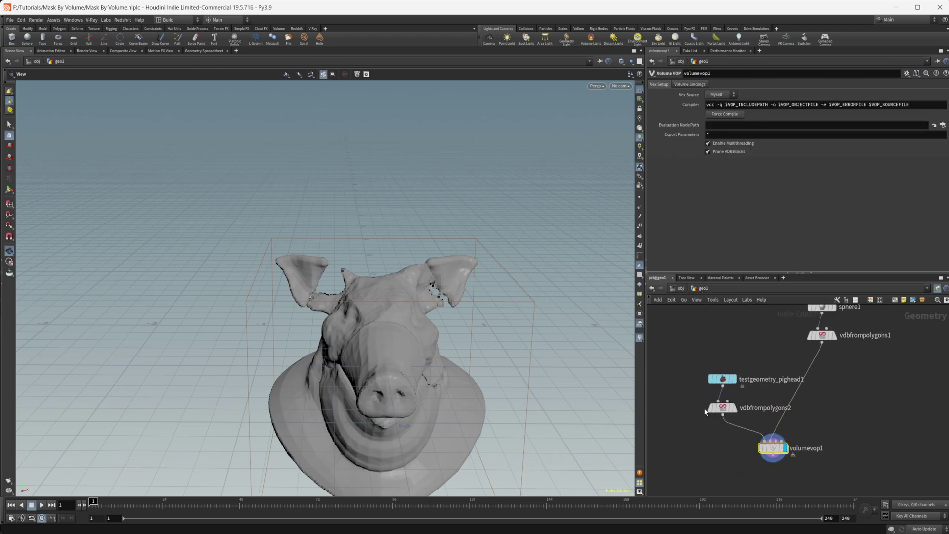
left_click(711, 410)
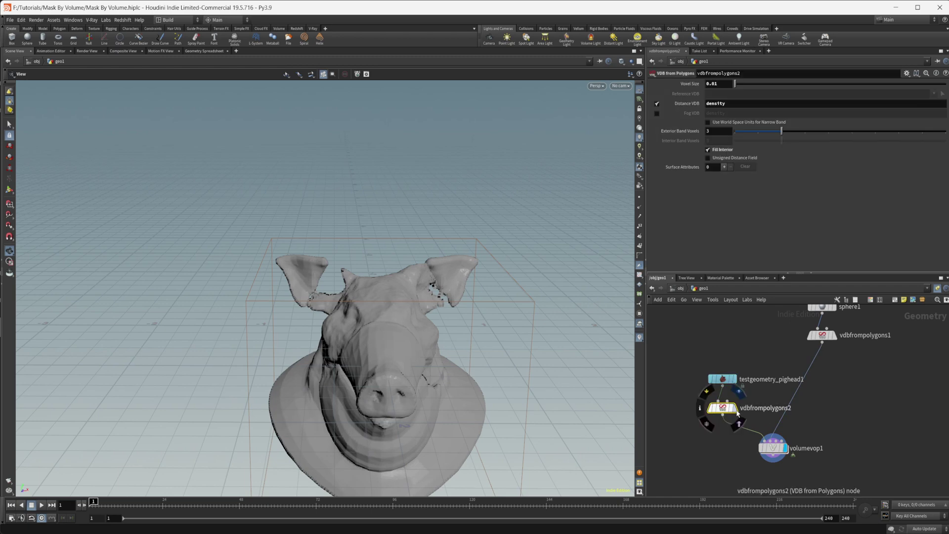
middle_click_drag(853, 426, 811, 423)
middle_click_drag(671, 449, 701, 451)
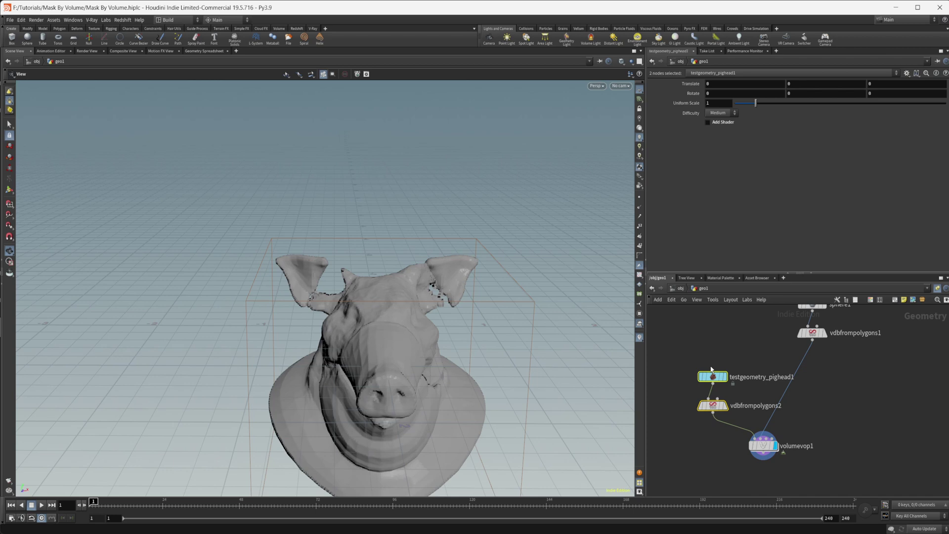
key("ctrl+c")
middle_click_drag(857, 396, 770, 393)
left_click(796, 381)
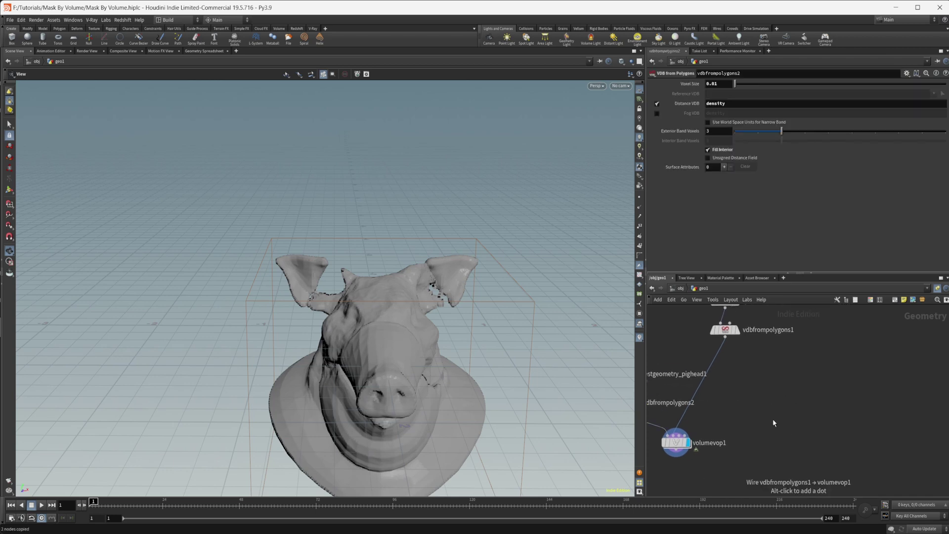
key("ctrl+v")
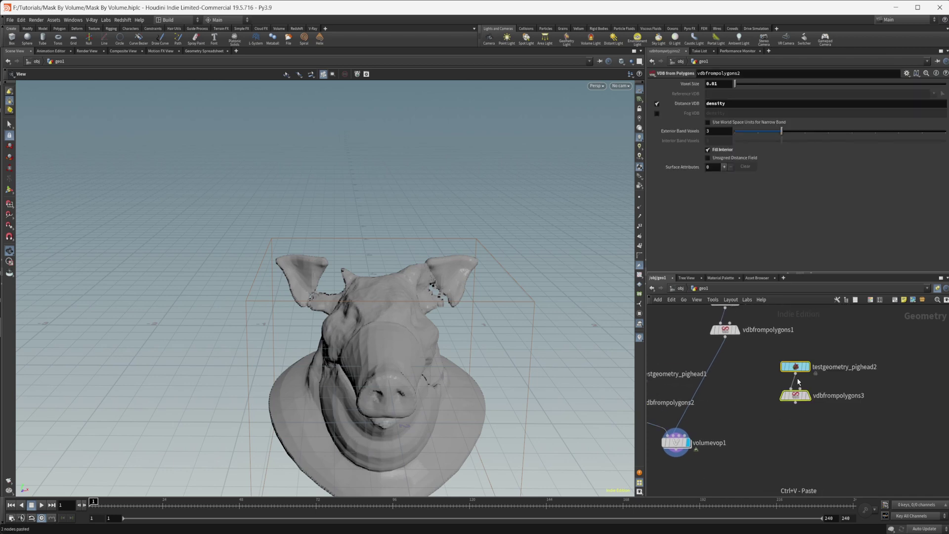
left_click_drag(792, 365, 797, 340)
left_click_drag(796, 398, 797, 424)
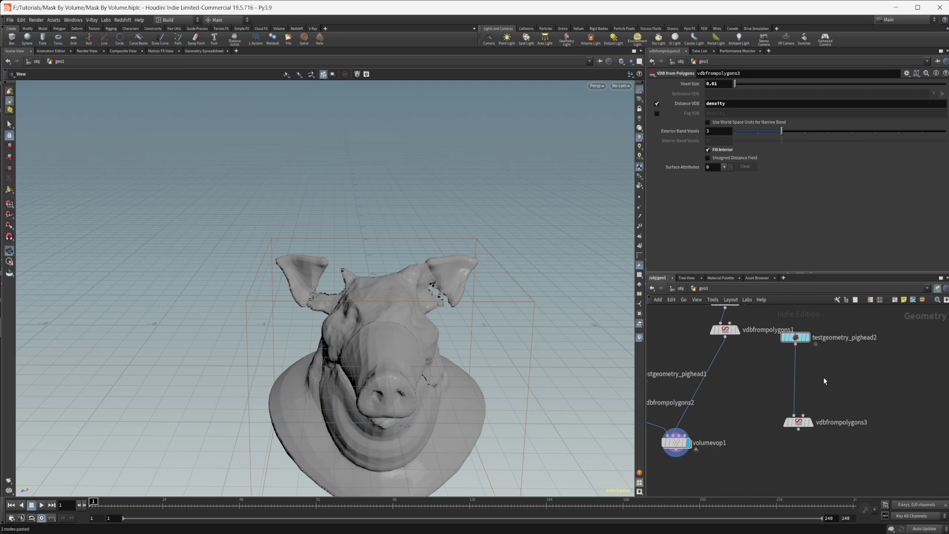
Insert and display a Subdivide with depth 3 between the copied pig head and its VDB from Polygons.
key("Tab")
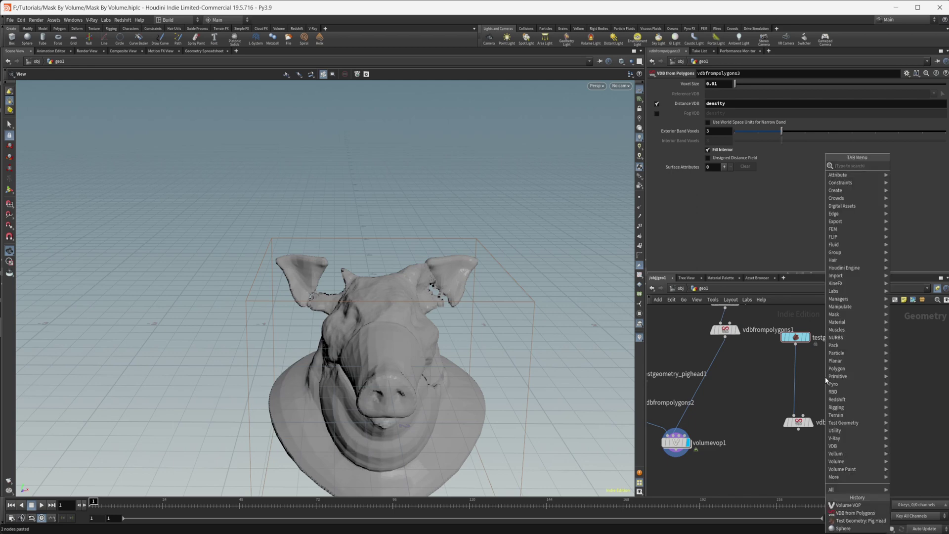
type("trans")
key("Return")
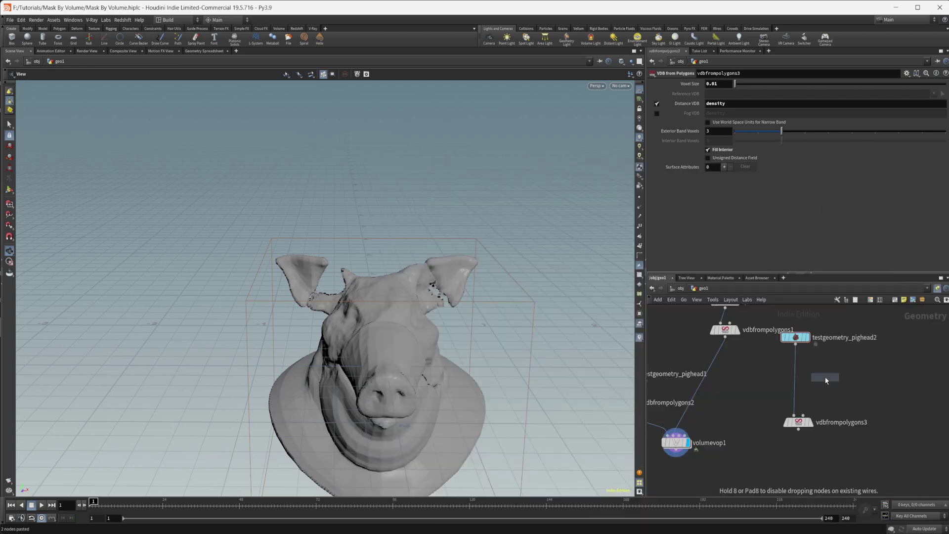
left_click(825, 381)
left_click_drag(828, 375, 799, 373)
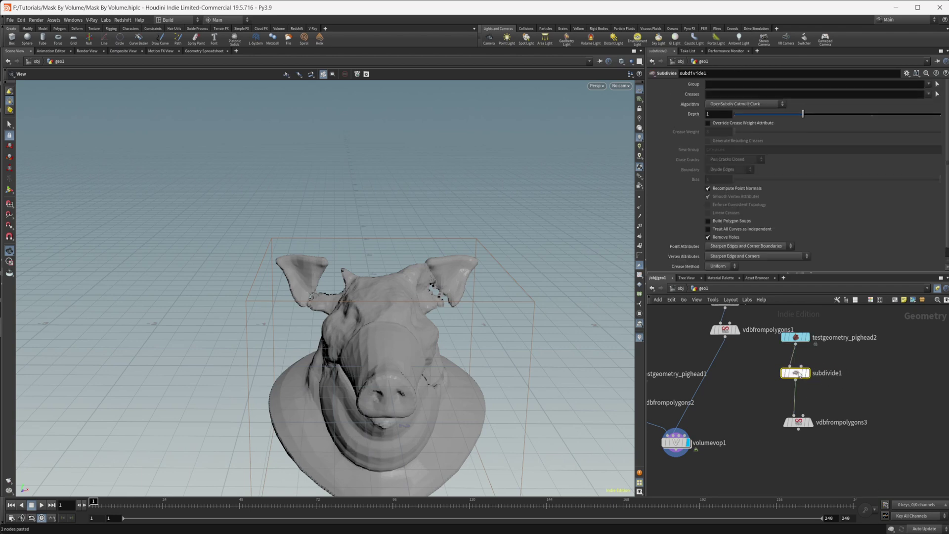
left_click(804, 373)
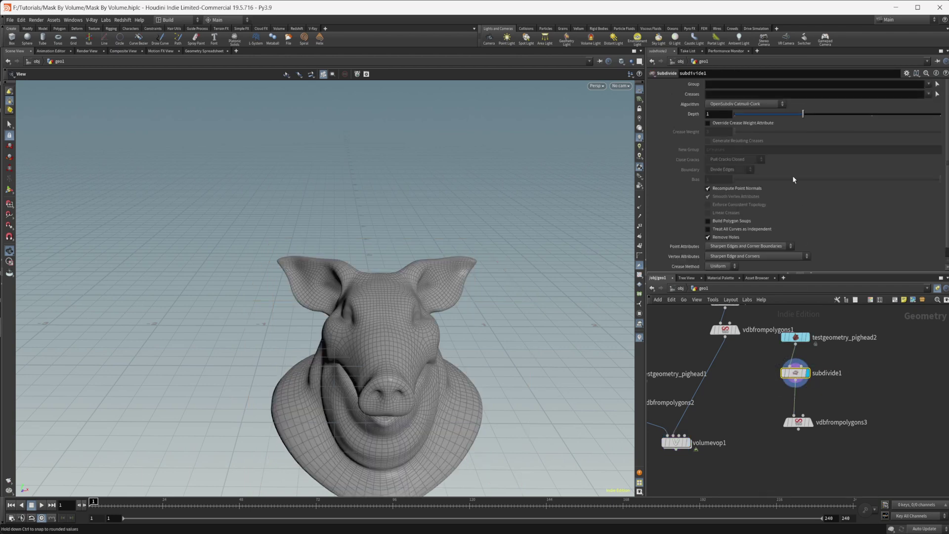
left_click_drag(844, 114, 940, 116)
Insert an Attribute Noise between the Subdivide and the copied VDB from Polygons.
middle_click_drag(805, 425, 807, 366)
left_click_drag(807, 366, 807, 400)
middle_click_drag(821, 362, 808, 375)
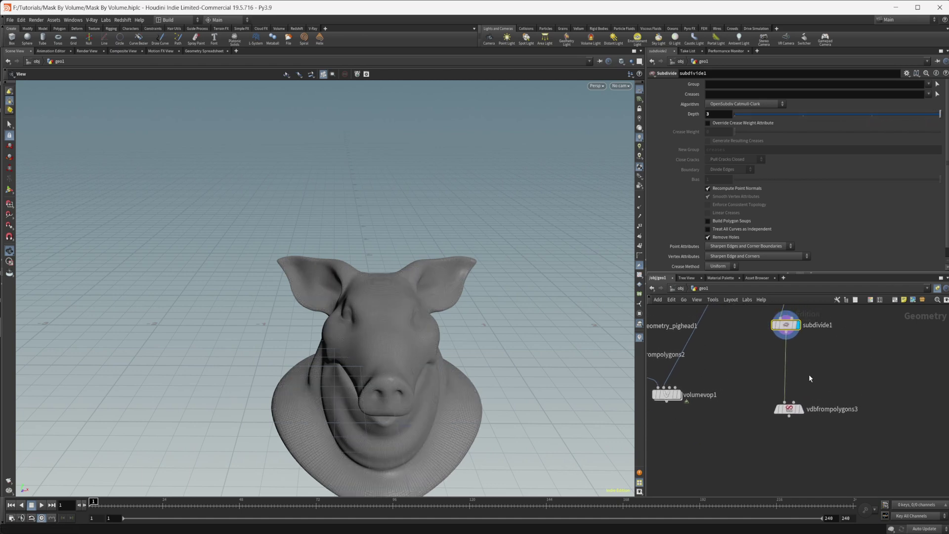
key("Tab")
type("att")
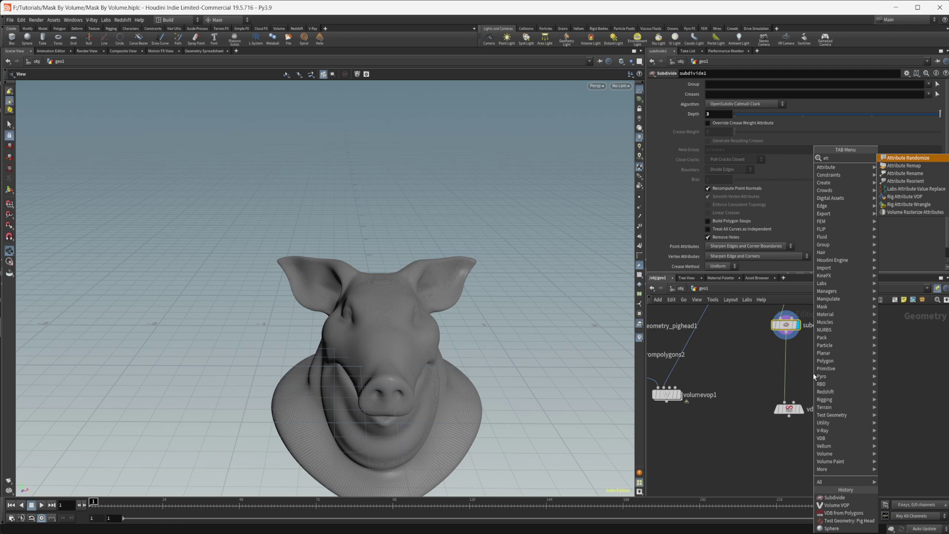
type(" r")
key("BackSpace")
type("noi")
key("Return")
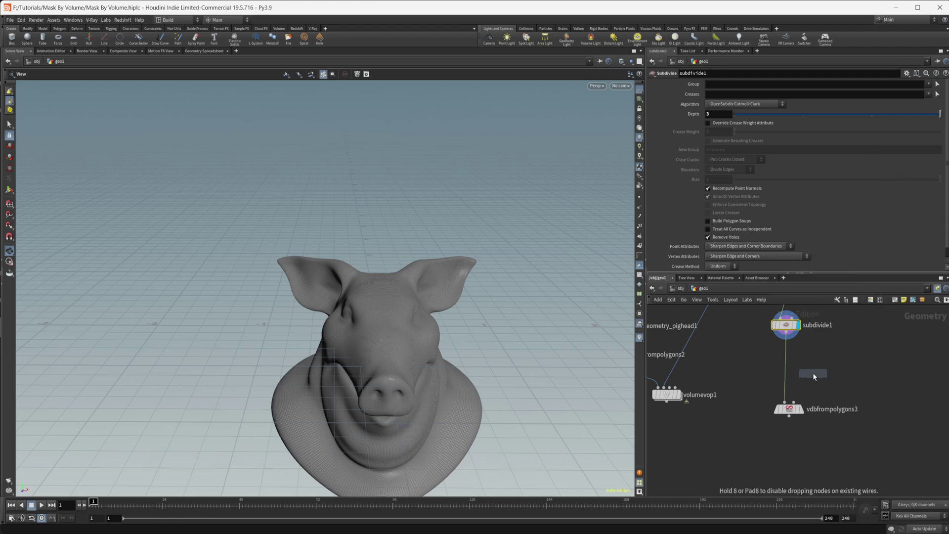
left_click(840, 376)
left_click_drag(828, 372, 785, 371)
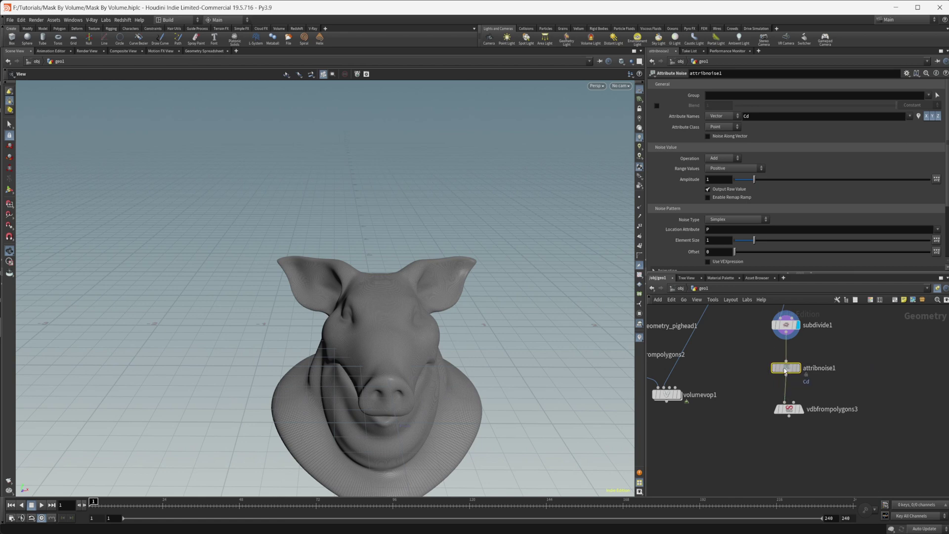
Display the Attribute Noise result and set its Cd attribute type to Float.
key("r")
left_click(787, 371)
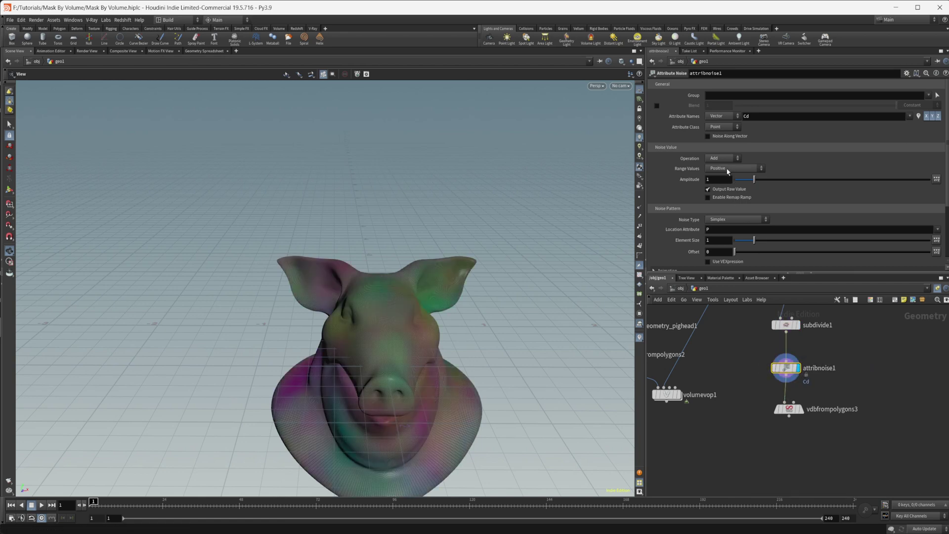
left_click(738, 119)
left_click(719, 117)
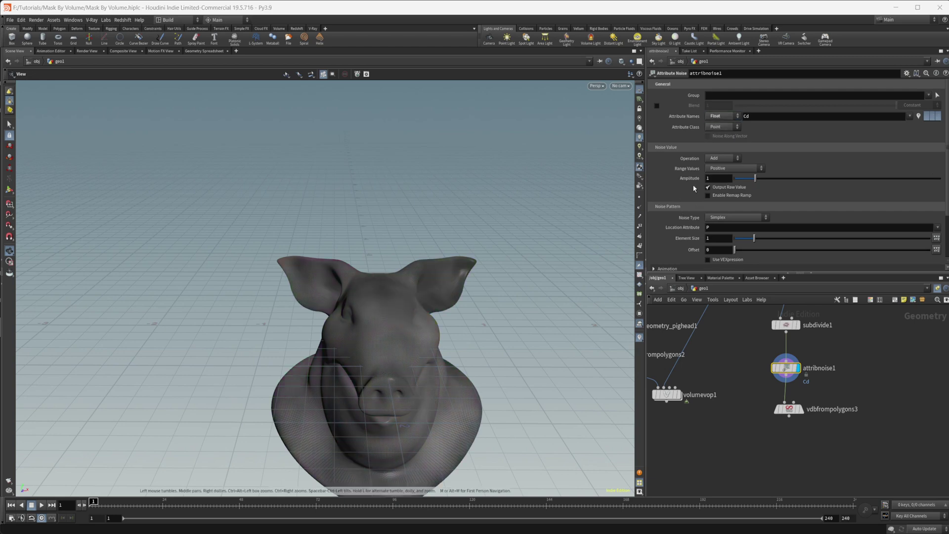
mouse_move(755, 178)
left_mouse_down()
mouse_move(778, 178)
mouse_move(762, 178)
left_mouse_up()
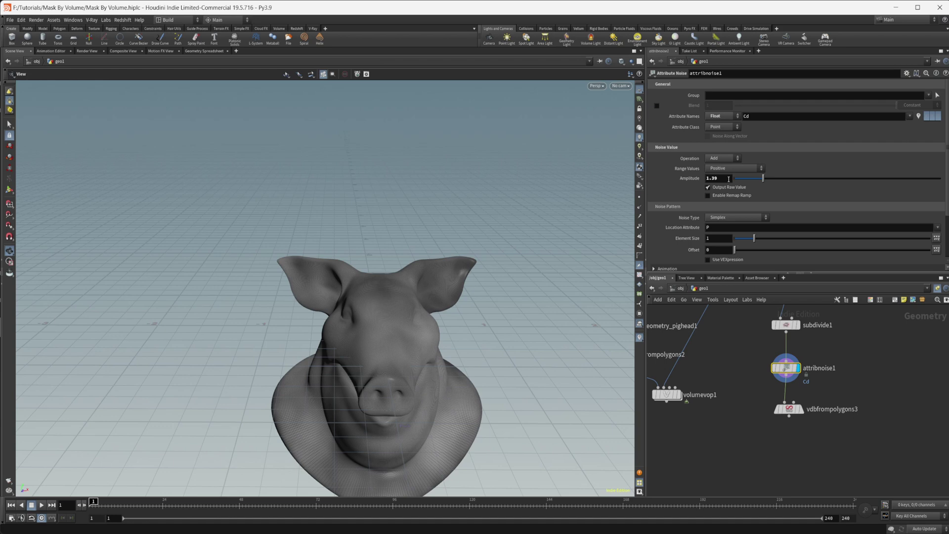
middle_click(694, 181, "ctrl")
left_click(721, 159)
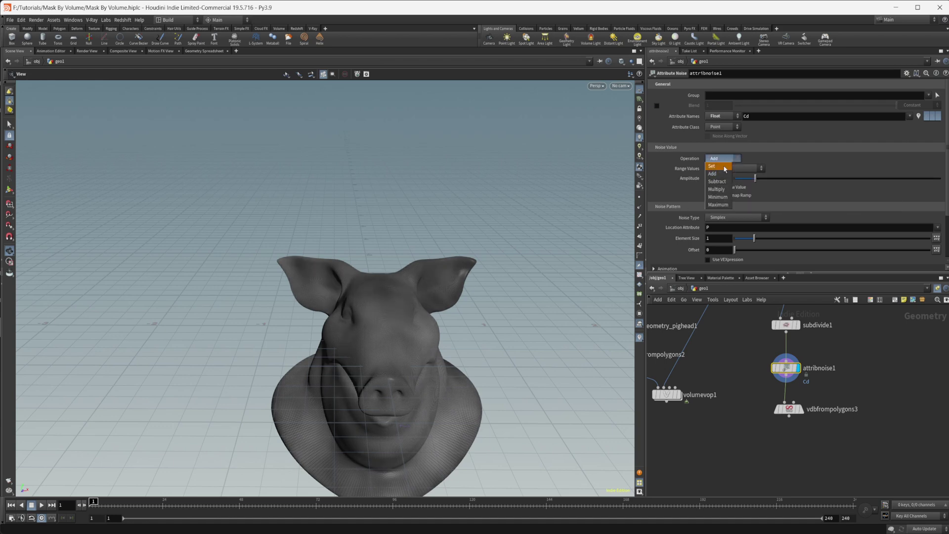
left_click(722, 173)
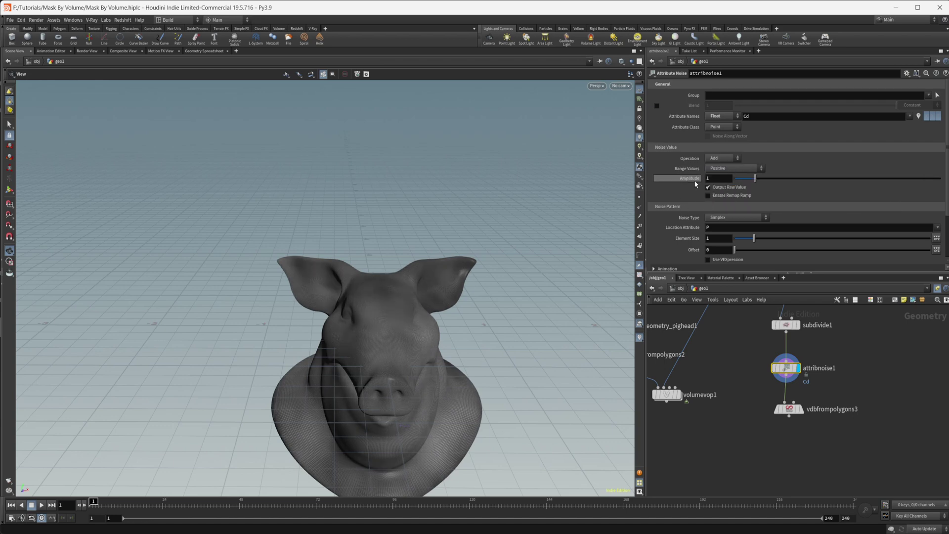
Set the Attribute Noise range values to Min/Max with a maximum value of 1.
left_click(748, 169)
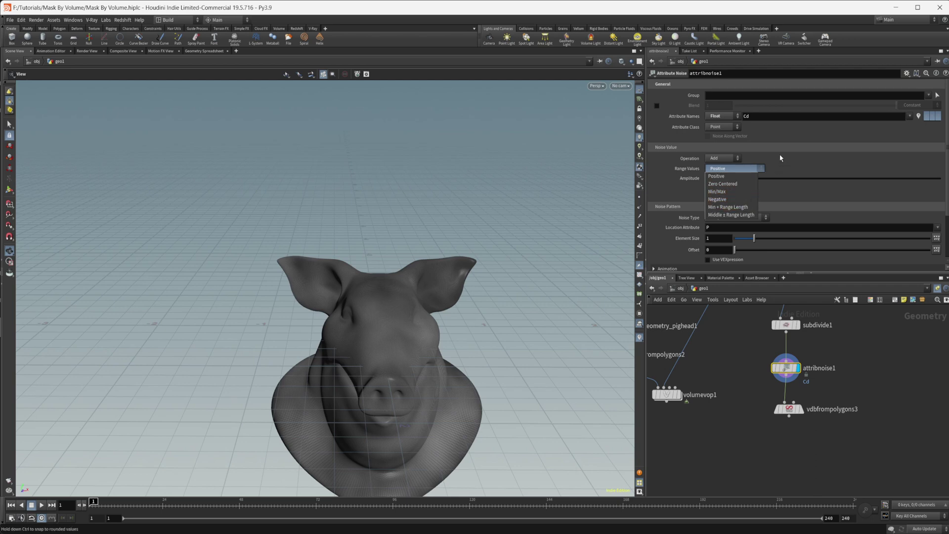
left_click(728, 168)
left_click(739, 169)
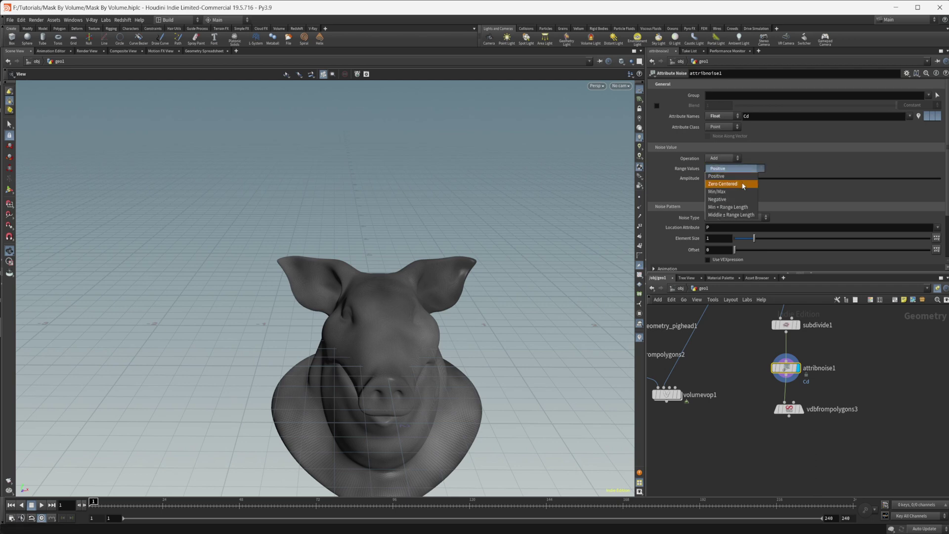
left_click(734, 186)
left_click_drag(726, 189, 685, 191)
type("'")
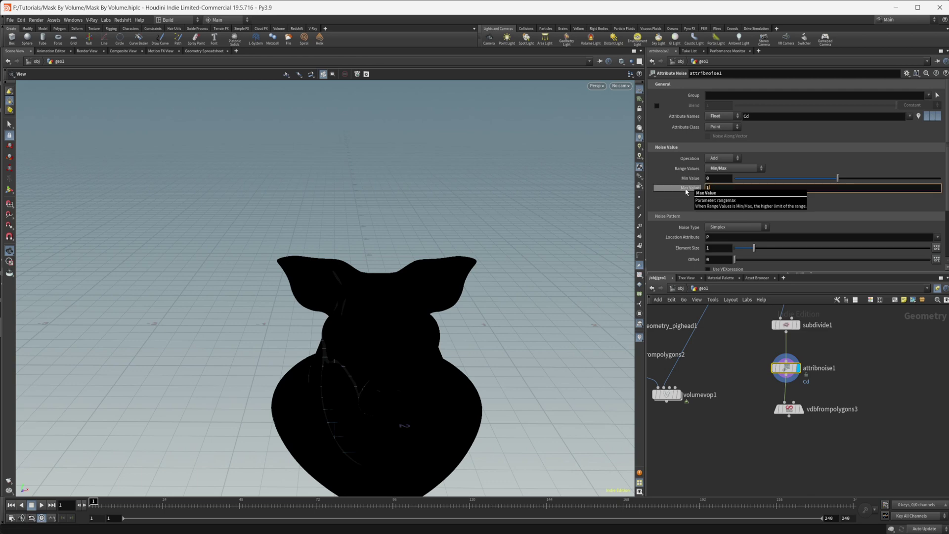
key("Return")
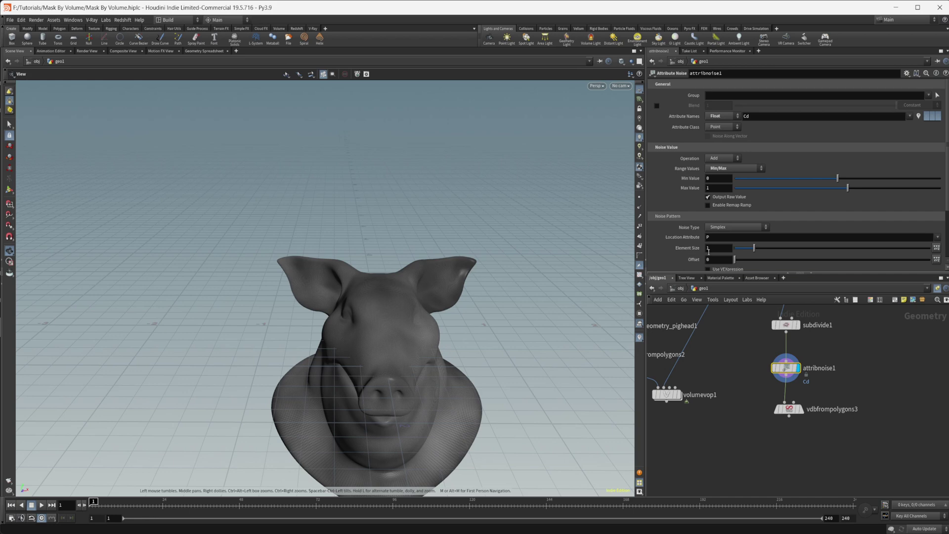
left_click_drag(388, 306, 427, 308)
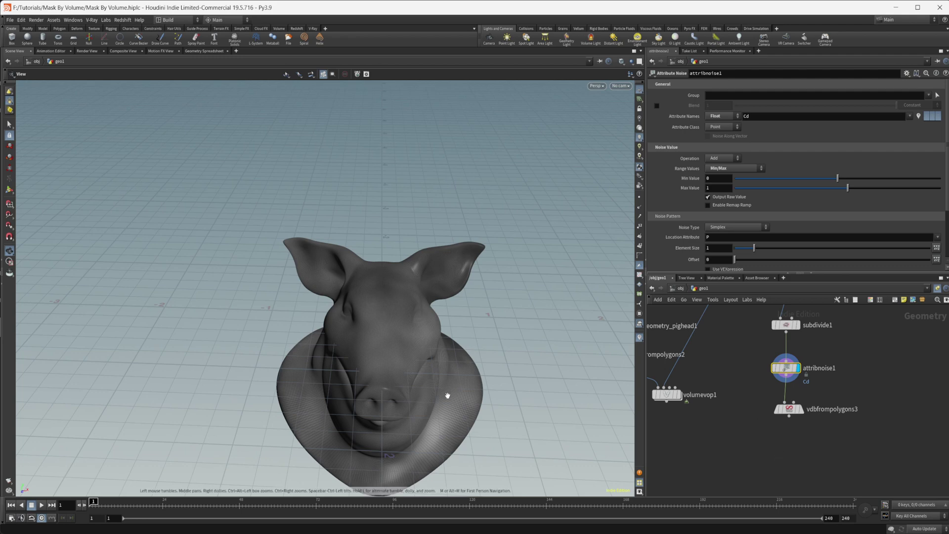
left_click_drag(445, 394, 407, 369)
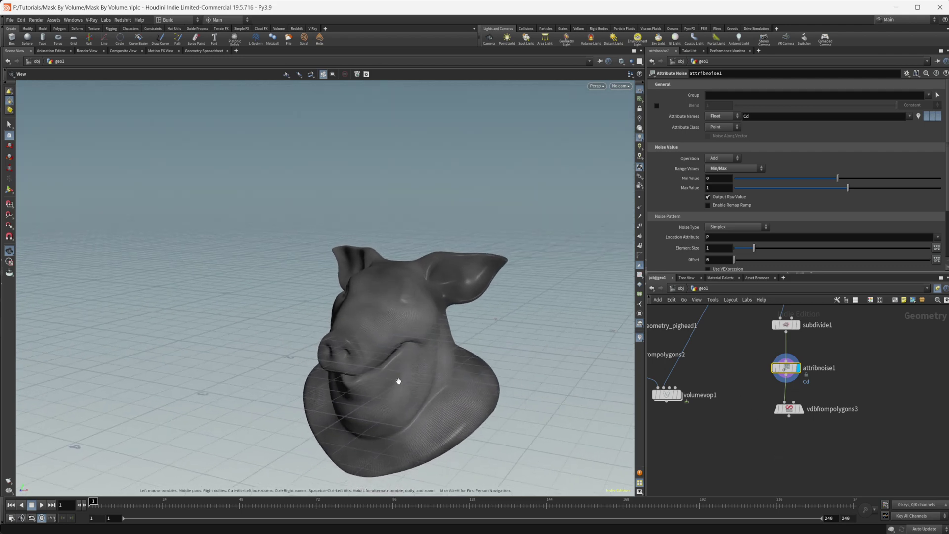
scroll(701, 216, "down", 3)
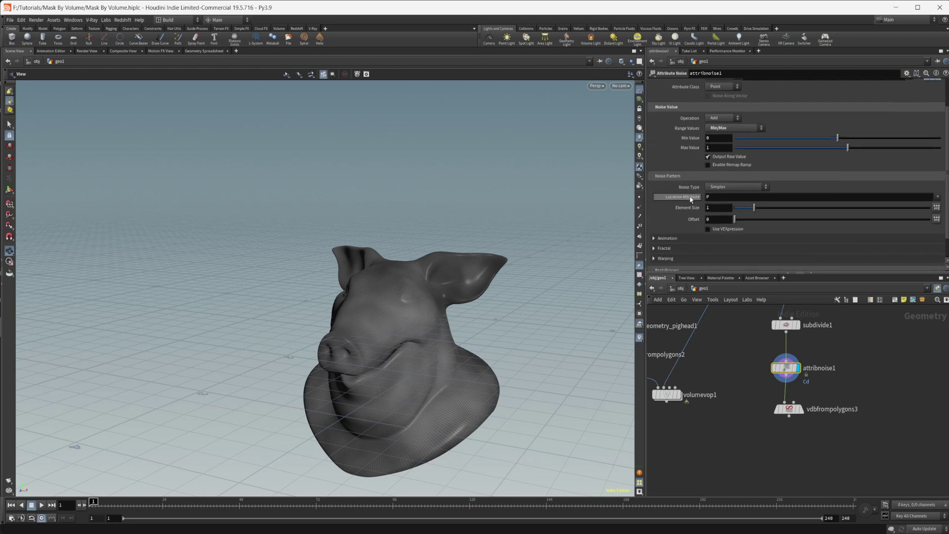
scroll(679, 232, "down", 2)
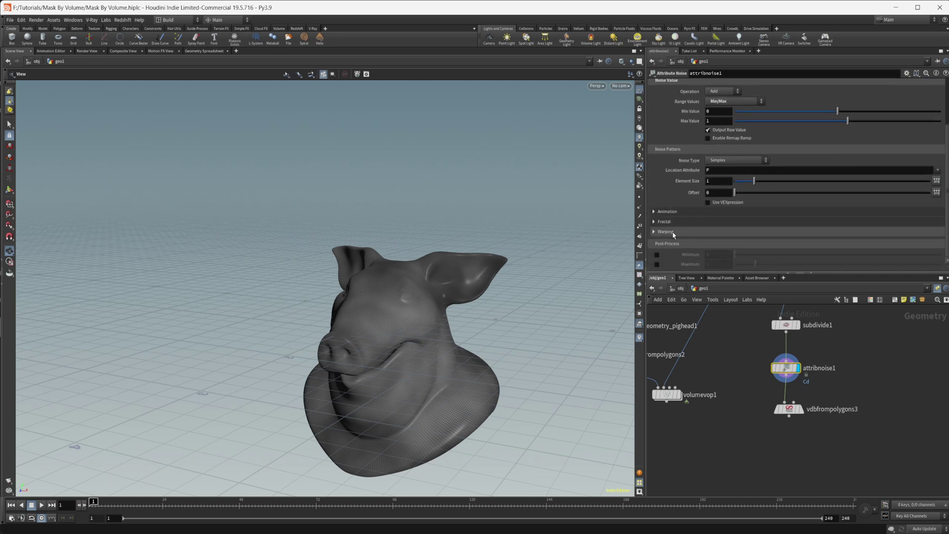
left_click(679, 211)
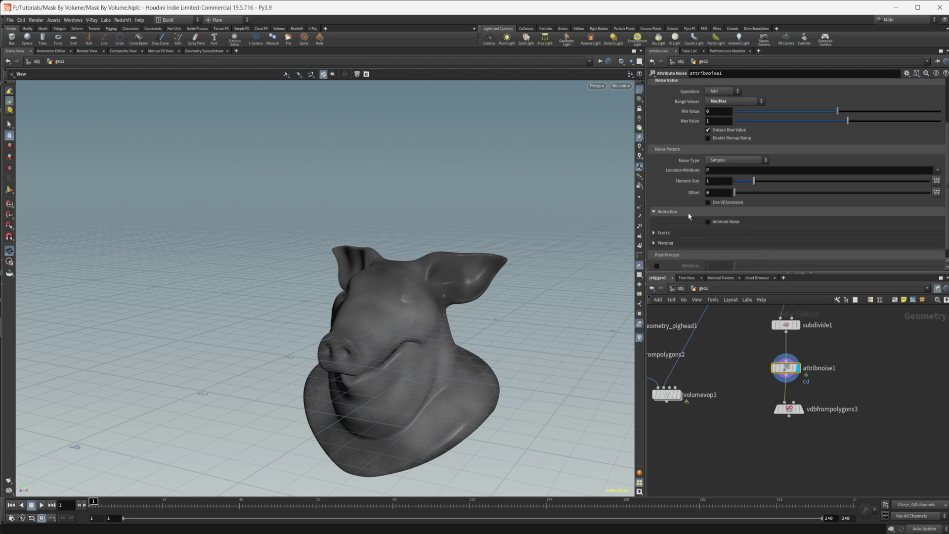
left_click(678, 211)
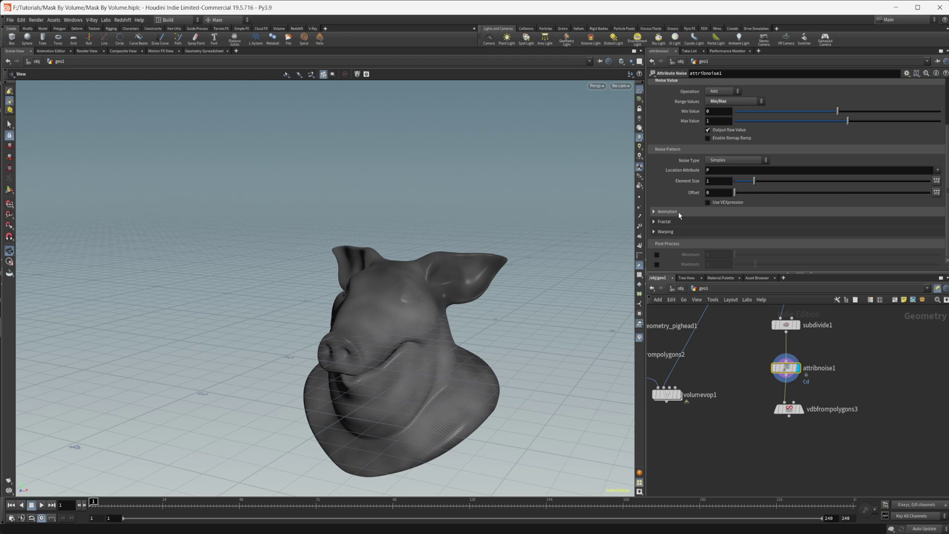
Enable the noise's remap ramp and raise its contrast by moving the black point to about the middle and the white point to about three quarters.
left_click(726, 140)
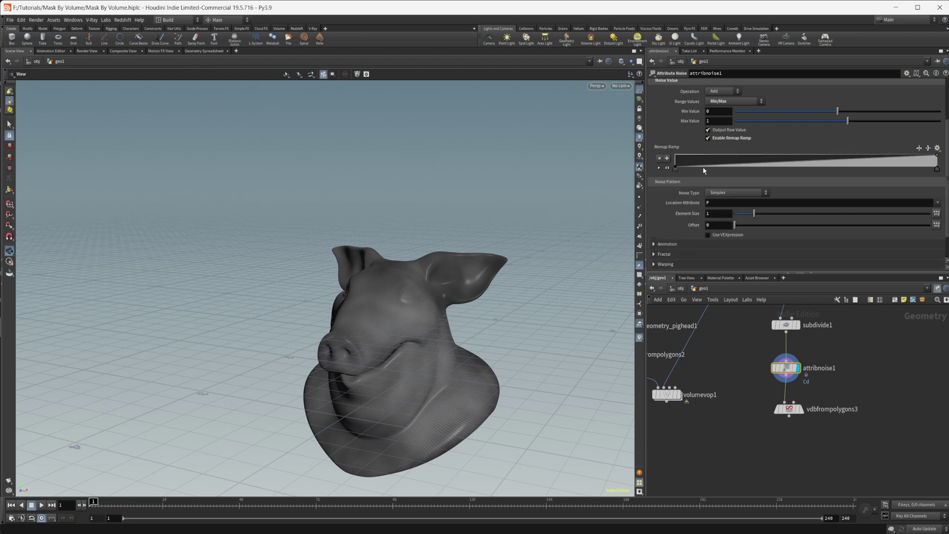
left_click_drag(403, 262, 432, 286)
left_click(676, 168)
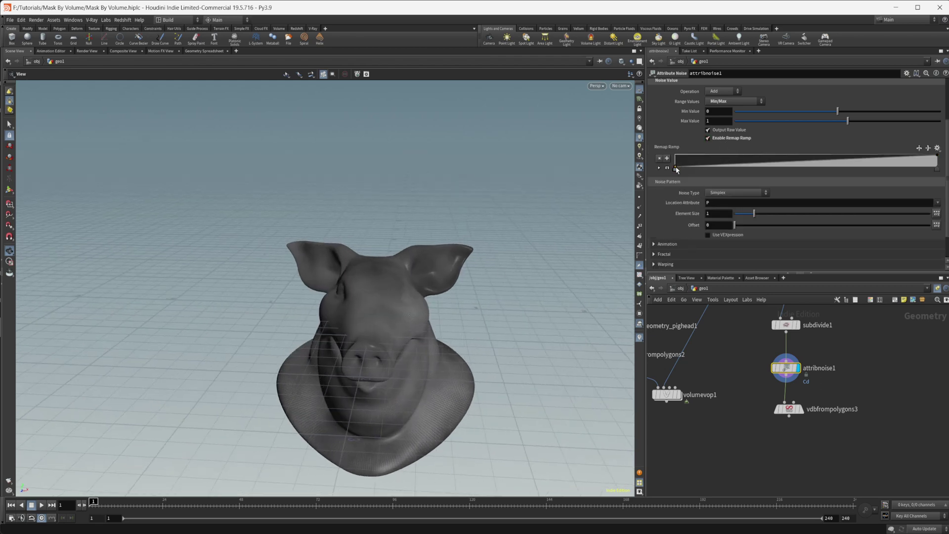
left_click_drag(677, 169, 807, 169)
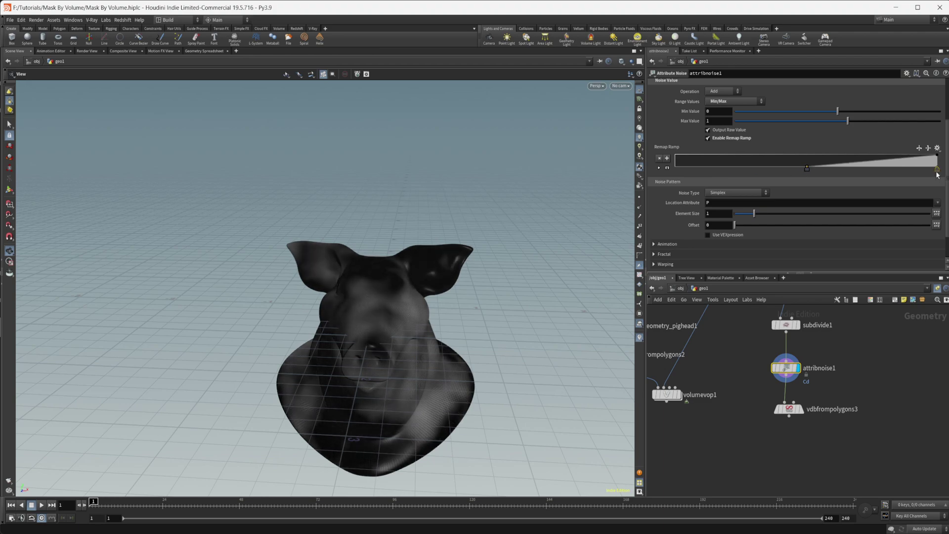
mouse_move(937, 174)
left_mouse_down()
mouse_move(801, 174)
mouse_move(873, 173)
left_mouse_up()
left_click_drag(365, 286, 394, 306)
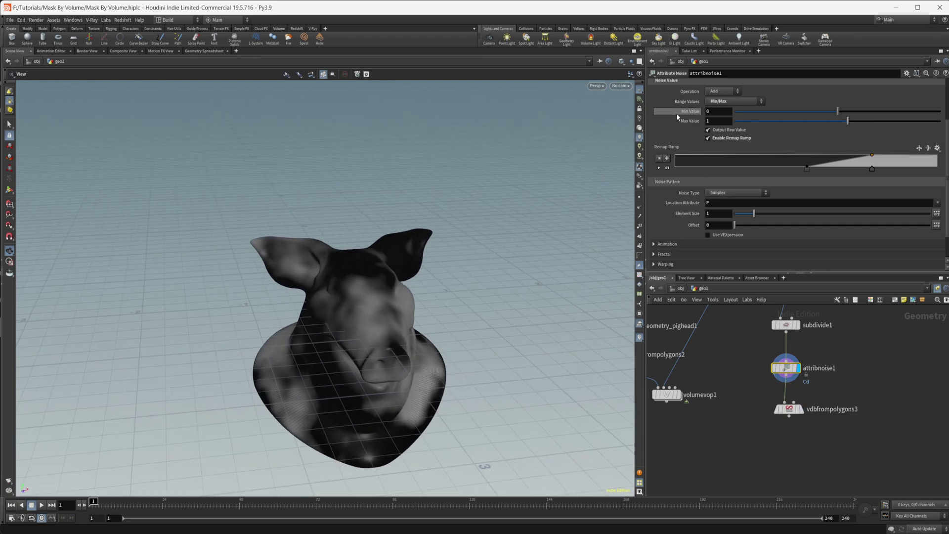
scroll(830, 262, "up", 3)
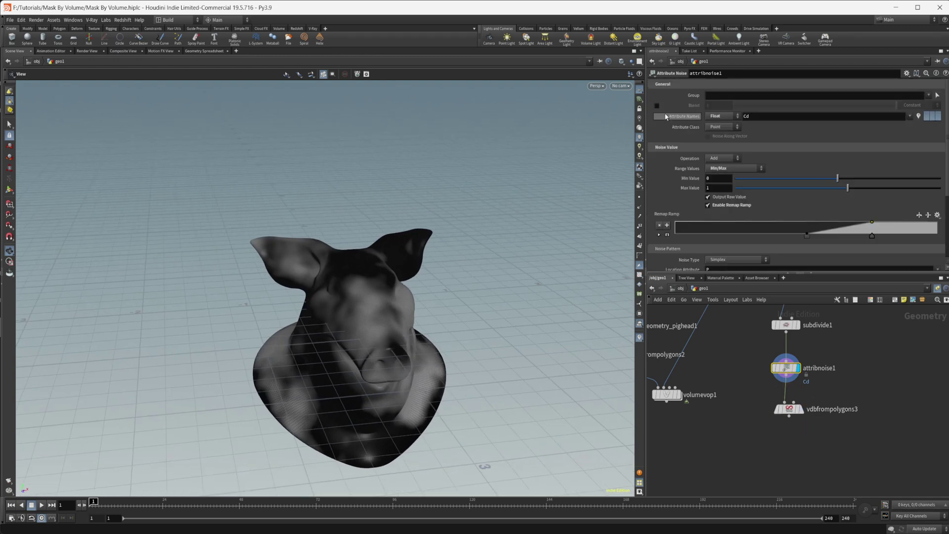
Display the VDB from Polygons below the Attribute Noise and add a surface attribute point.Cd with the VDB name mask.
left_click(790, 410)
left_click(802, 414)
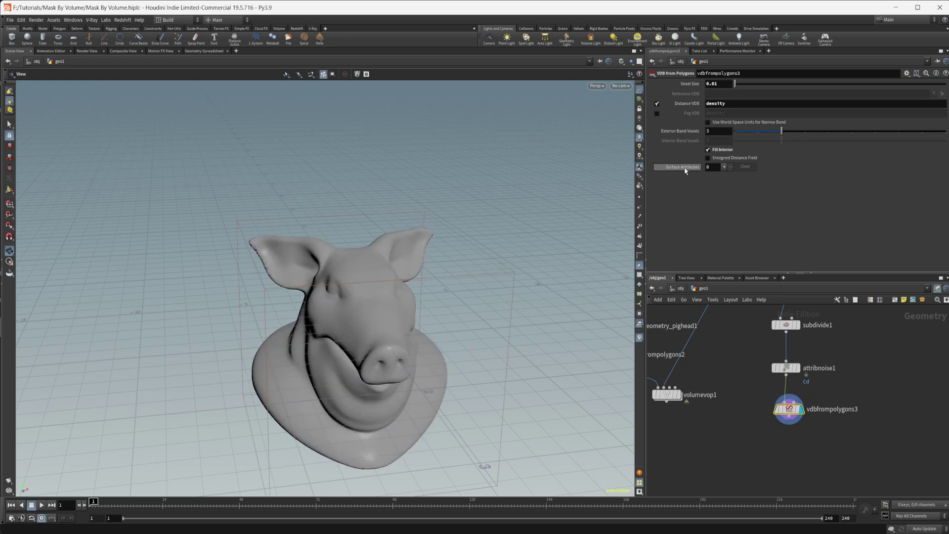
left_click(724, 167)
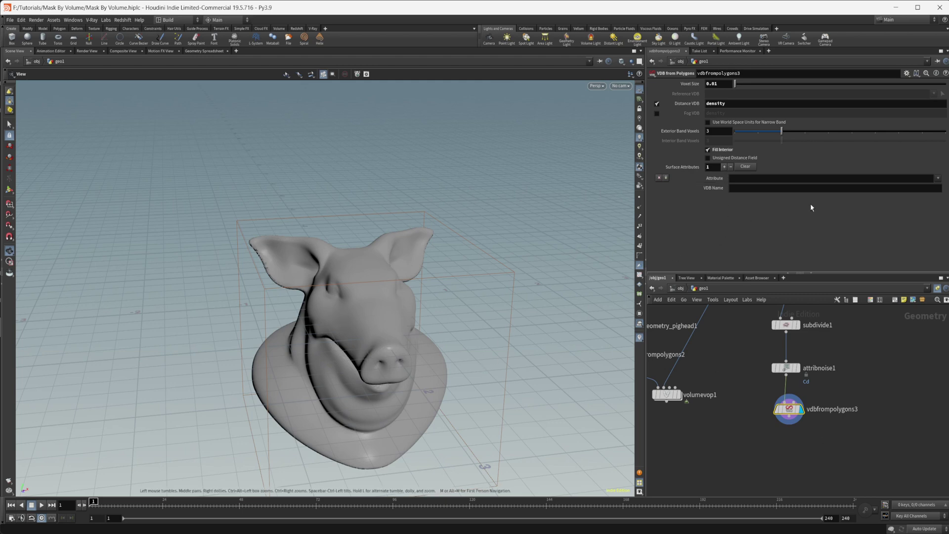
left_click(937, 178)
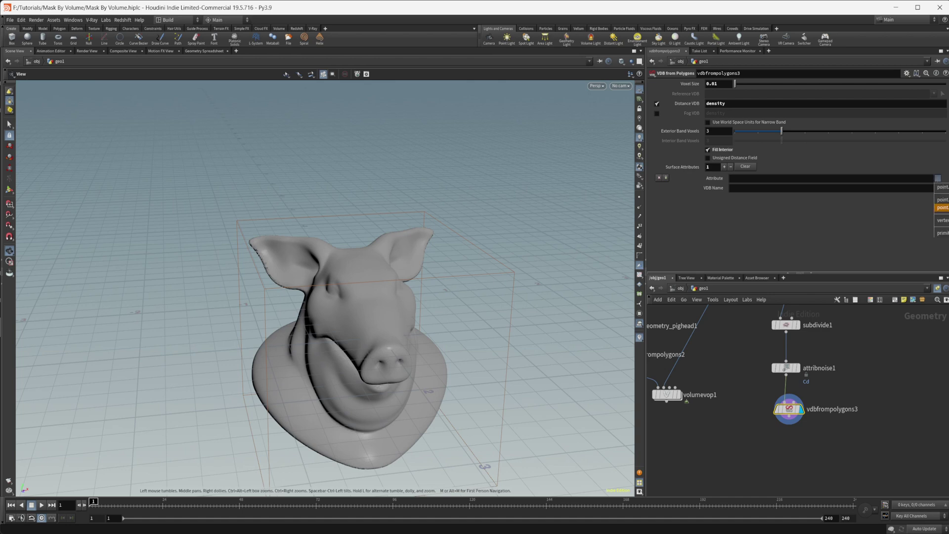
left_click(944, 208)
left_click(765, 188)
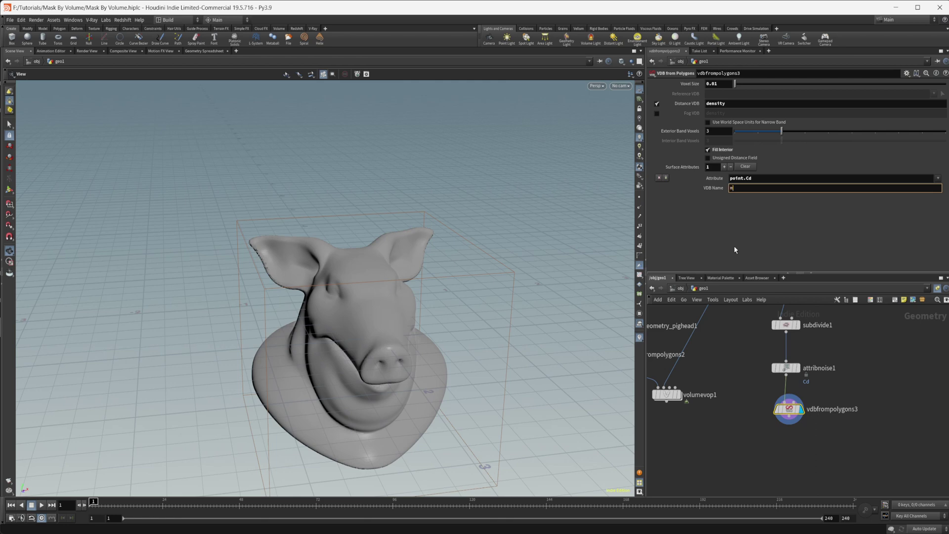
key("Return")
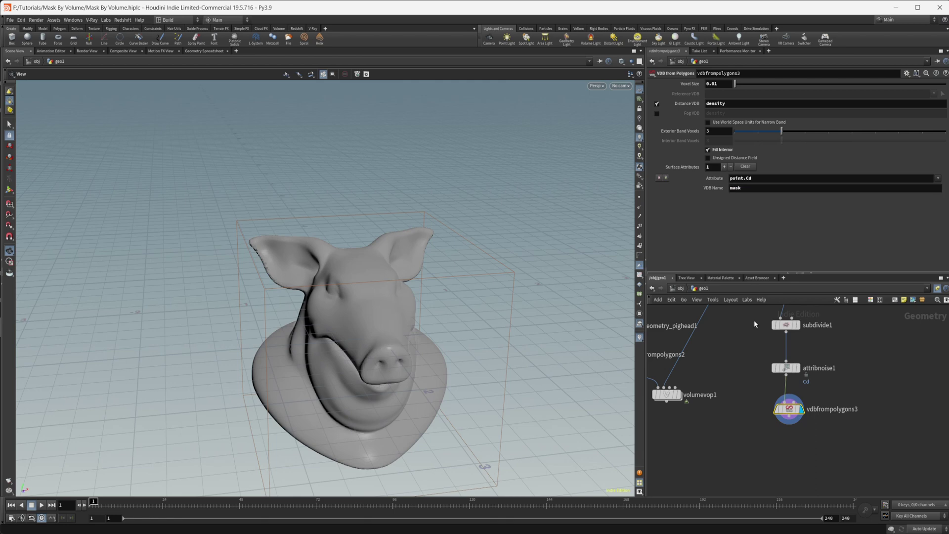
Duplicate the existing Volume VOP and place the copy below the VDB from Polygons that carries the mask.
scroll(751, 455, "up", 4)
mouse_move(822, 386)
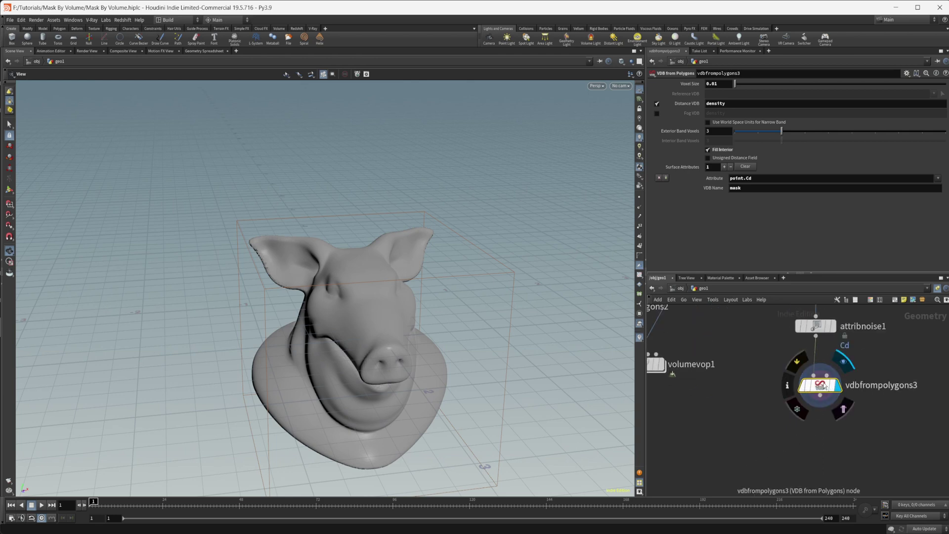
mouse_move(822, 428)
middle_mouse_down()
mouse_move(792, 420)
mouse_move(835, 418)
middle_mouse_up()
scroll(697, 390, "down", 2)
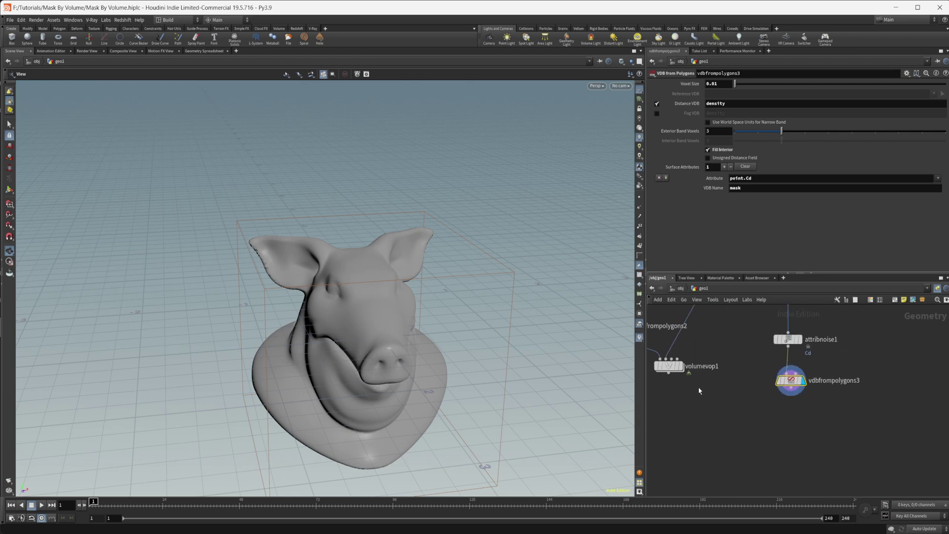
left_click_drag(672, 367, 832, 428, "alt")
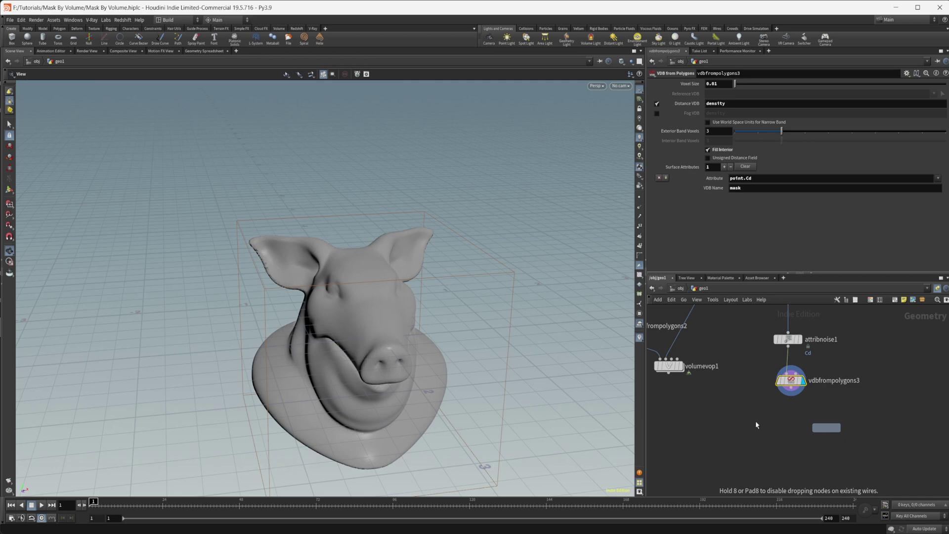
Cut the copied Volume VOP's old input wires, connect vdbfrompolygons3 to its first input and display it.
left_click(810, 403)
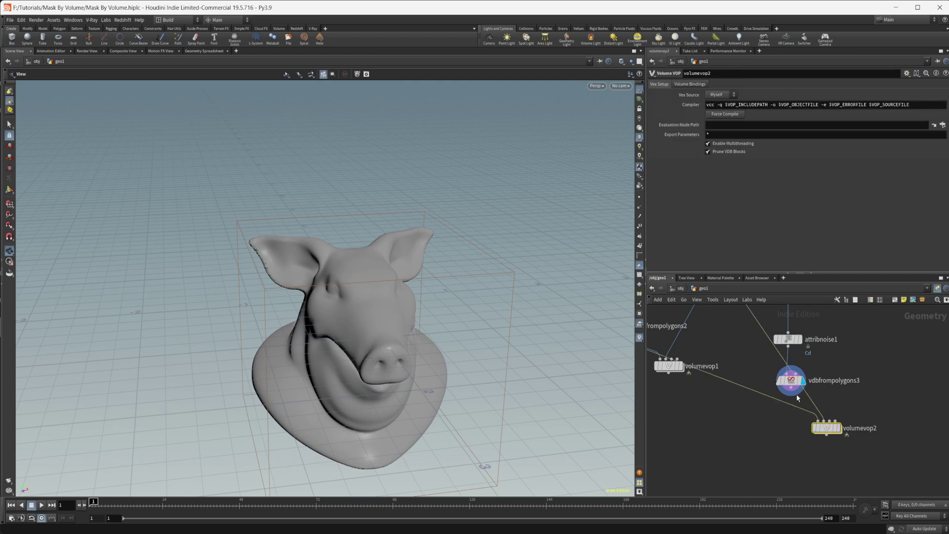
key("y")
left_click_drag(804, 397, 861, 402)
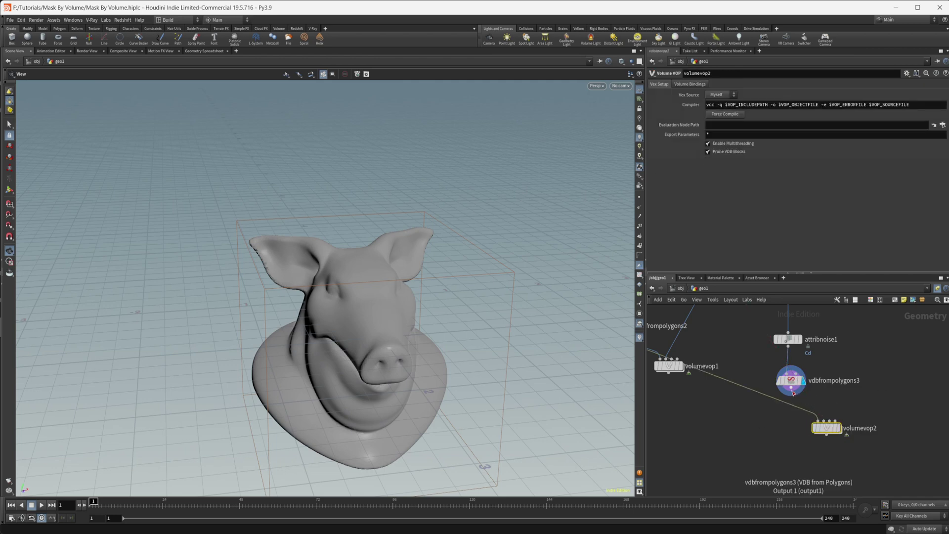
left_click_drag(793, 392, 826, 426)
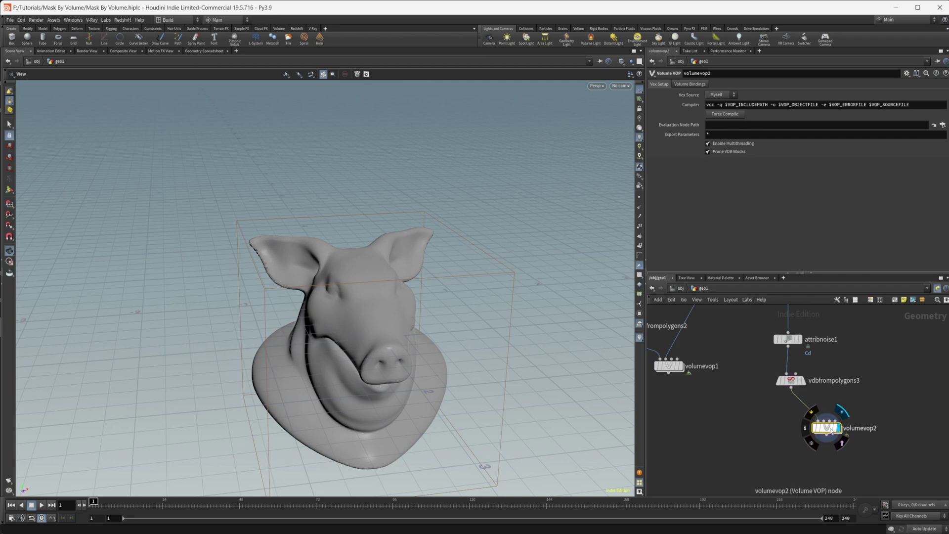
Inside the copied Volume VOP, connect OpInput1 instead of OpInput2 to the Volume Sample's filename input.
double_click(830, 429)
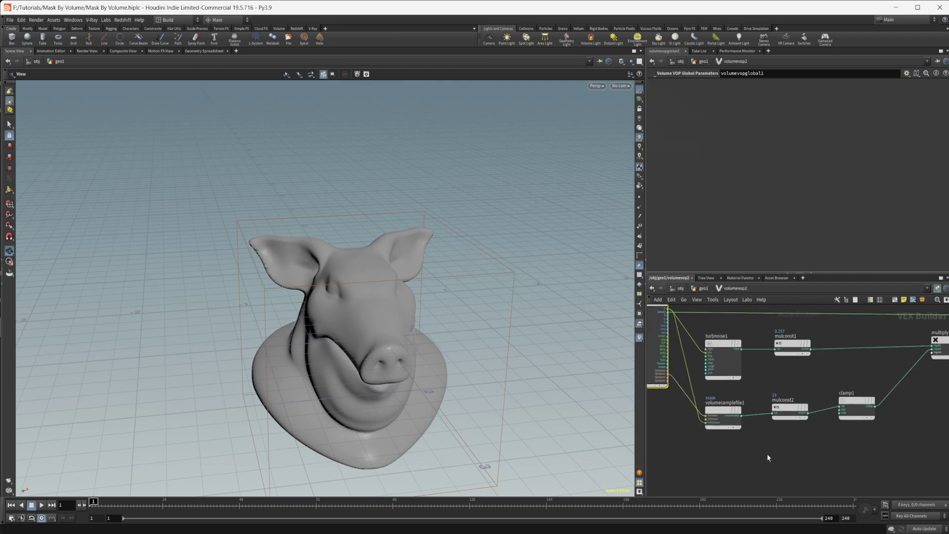
left_click(716, 420)
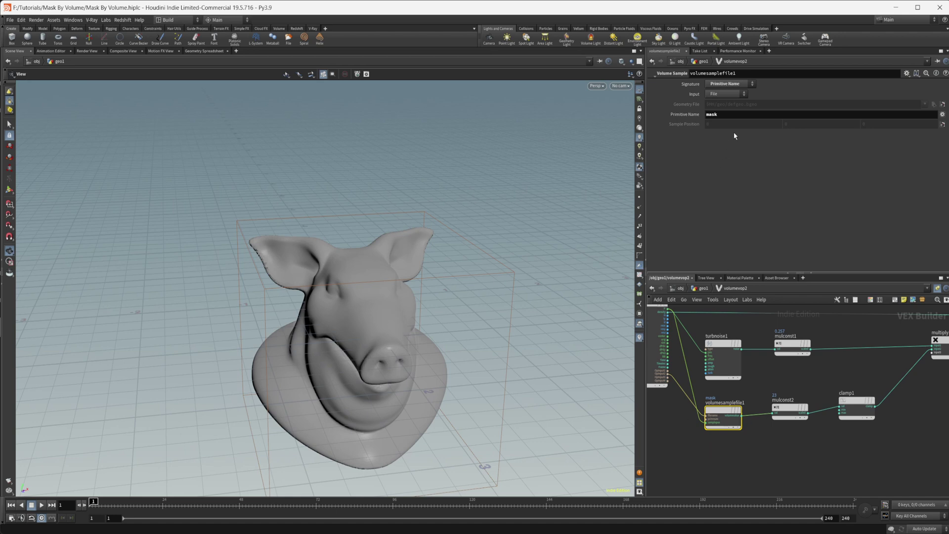
middle_click_drag(703, 451, 753, 457)
scroll(718, 387, "up", 3)
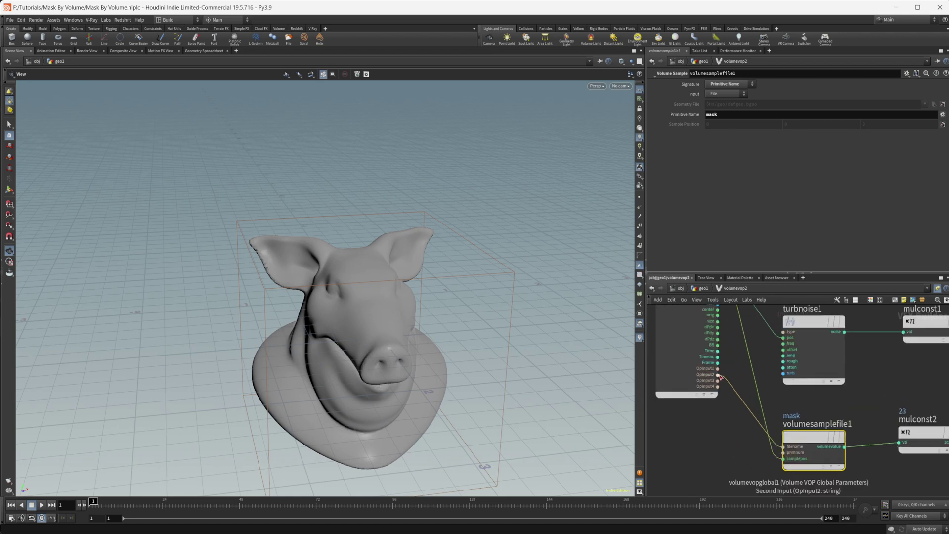
left_click_drag(717, 369, 784, 446)
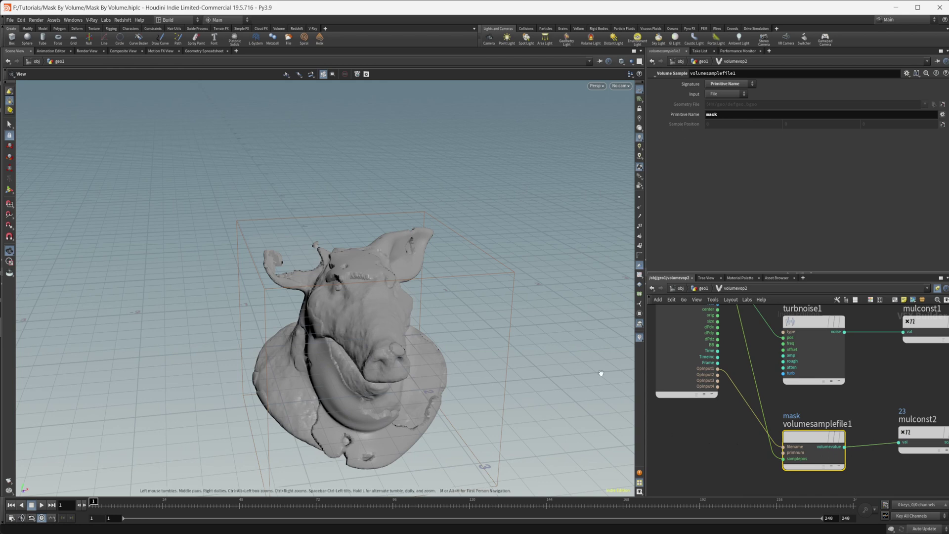
mouse_move(406, 353)
left_mouse_down()
mouse_move(469, 333)
mouse_move(403, 348)
left_mouse_up()
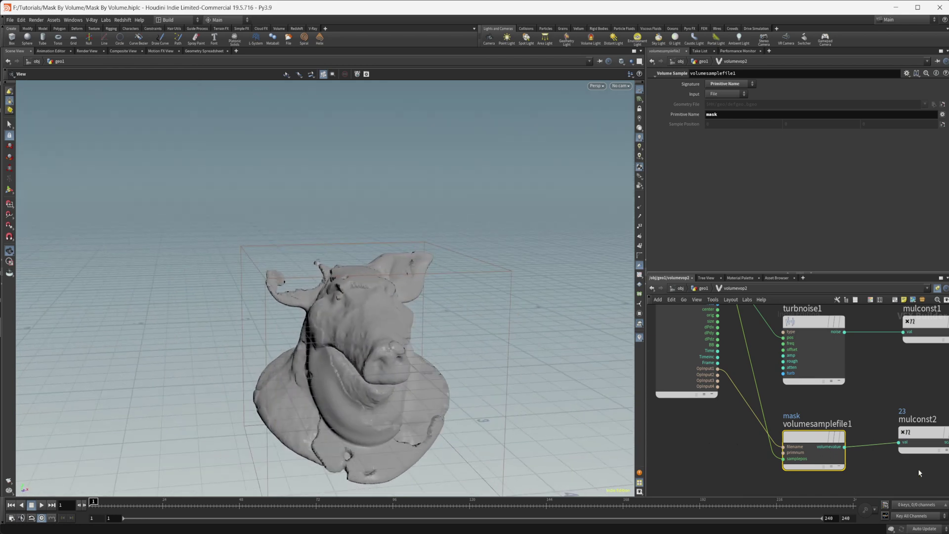
middle_click_drag(892, 476, 844, 473)
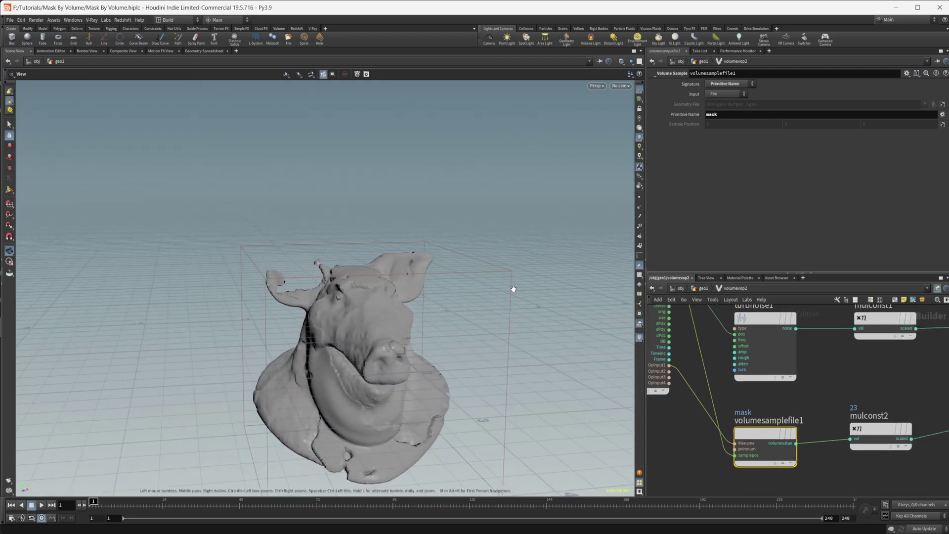
Set the viewport background's color scheme to Dark in the display options.
key("d")
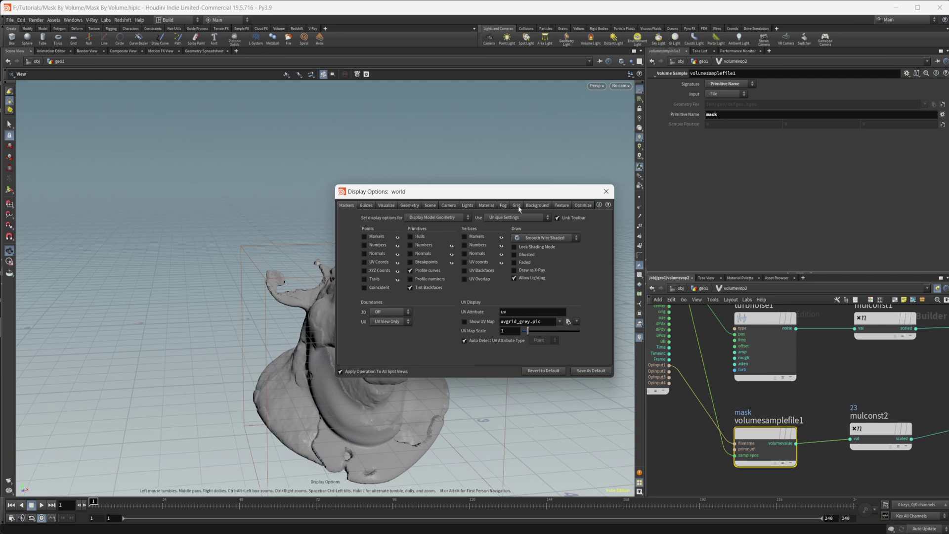
left_click(518, 208)
left_click(530, 208)
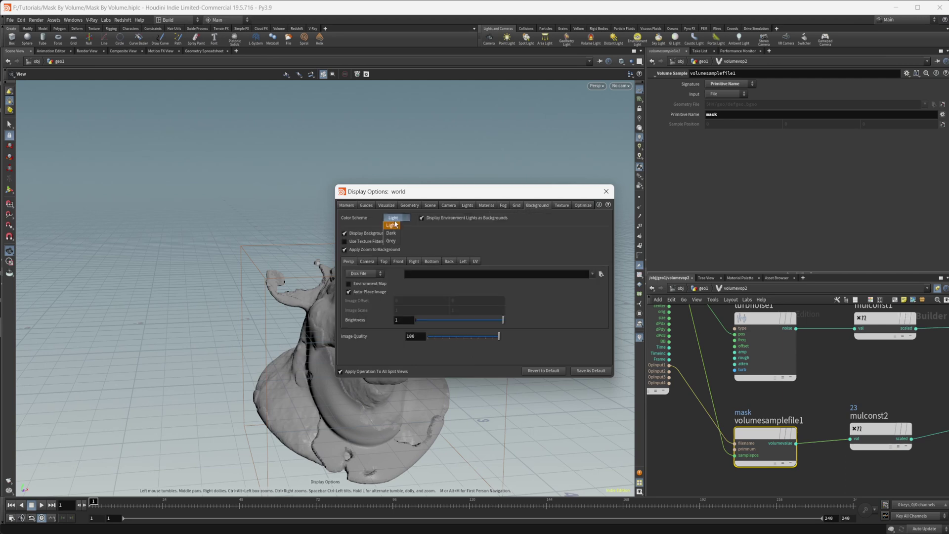
left_click(391, 233)
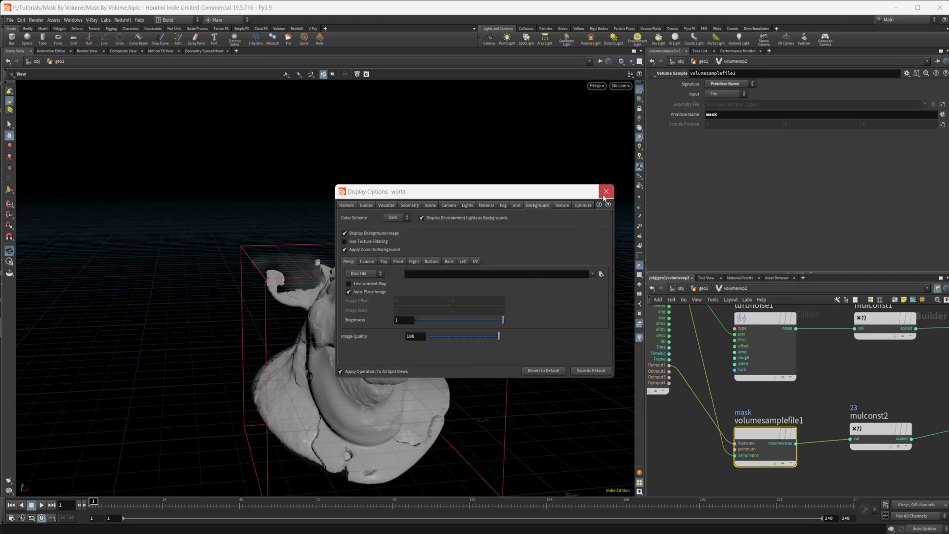
left_click(606, 192)
Examine the displaced pig head up close, the surface attribute's VDB name on vdbfrompolygons3, and the network inside volumevop2.
right_click_drag(290, 300, 409, 271)
left_click_drag(409, 271, 305, 284)
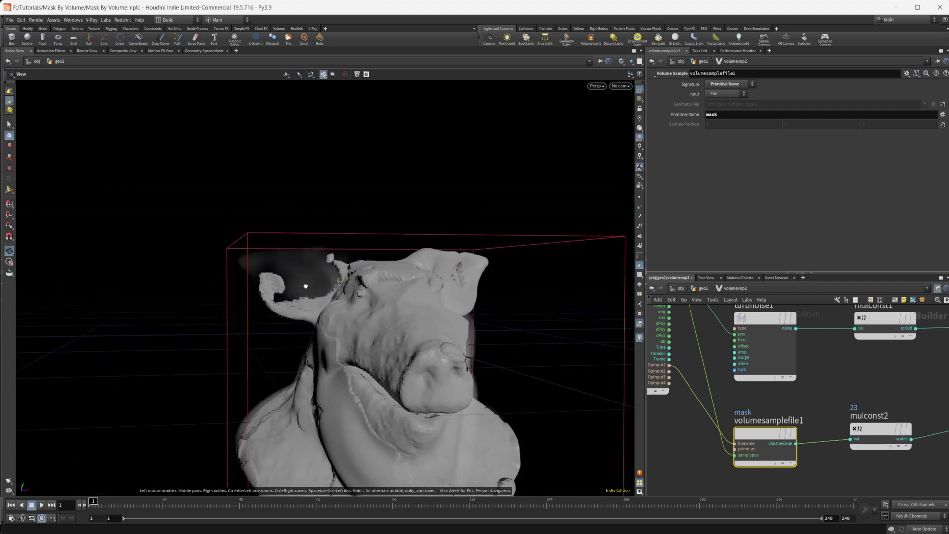
right_click_drag(305, 284, 387, 285)
left_click_drag(387, 286, 294, 280)
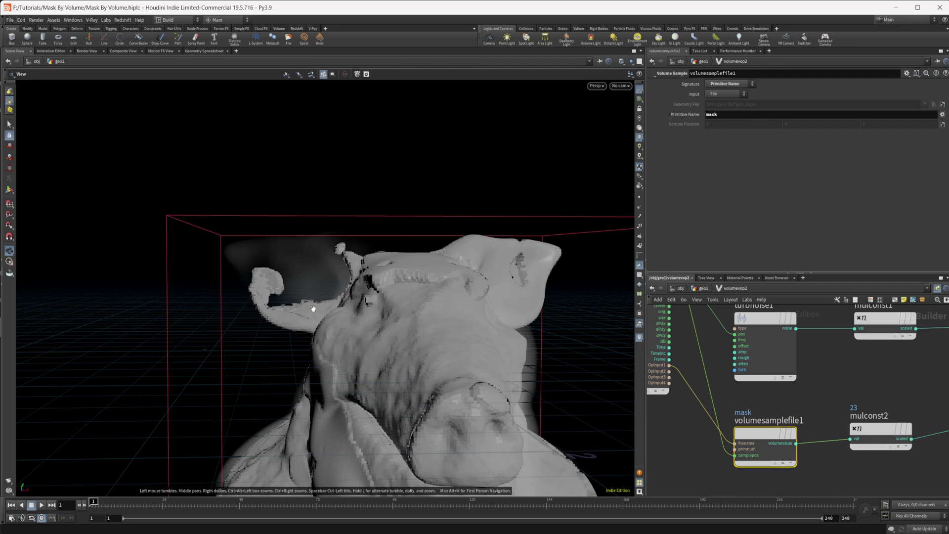
left_click(704, 291)
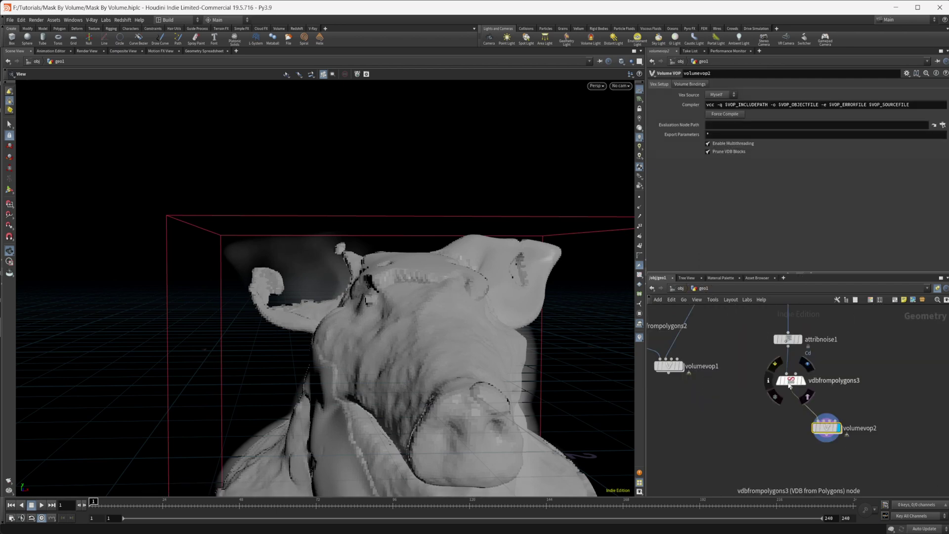
left_click(791, 380)
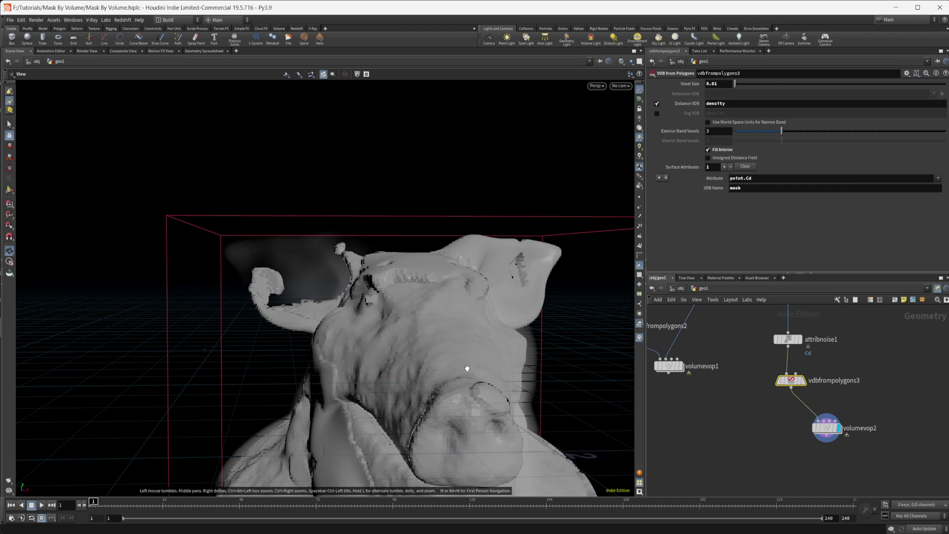
double_click(768, 182)
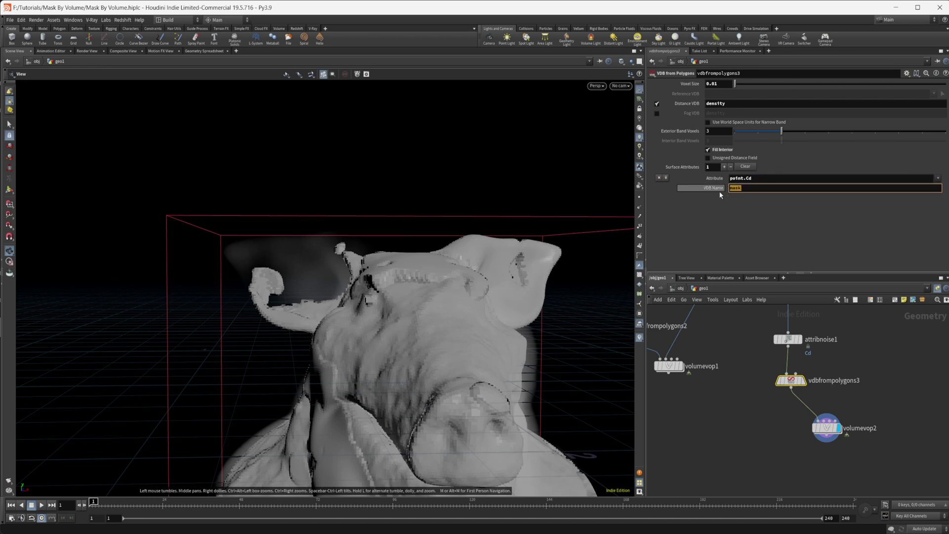
left_click(723, 443)
middle_click_drag(738, 438, 689, 427)
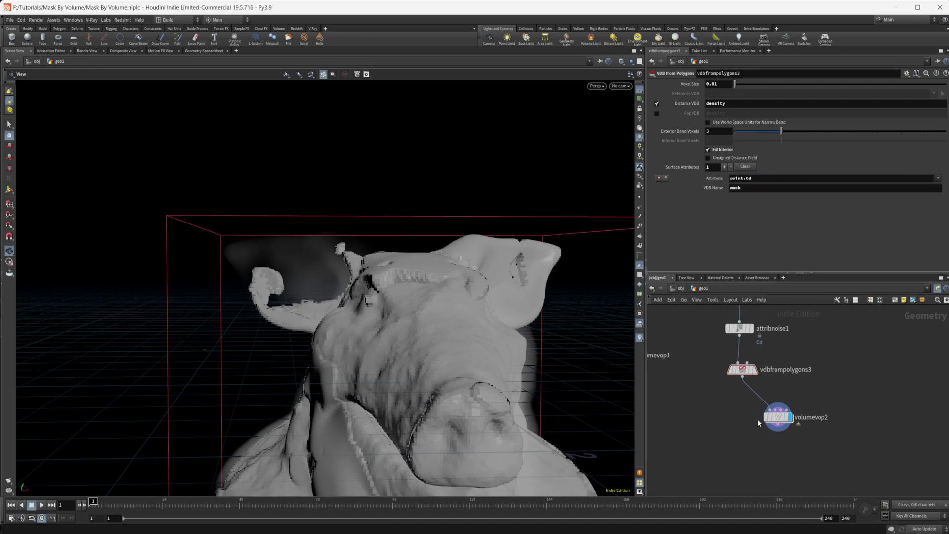
double_click(779, 419)
scroll(862, 469, "down", 2)
key("u")
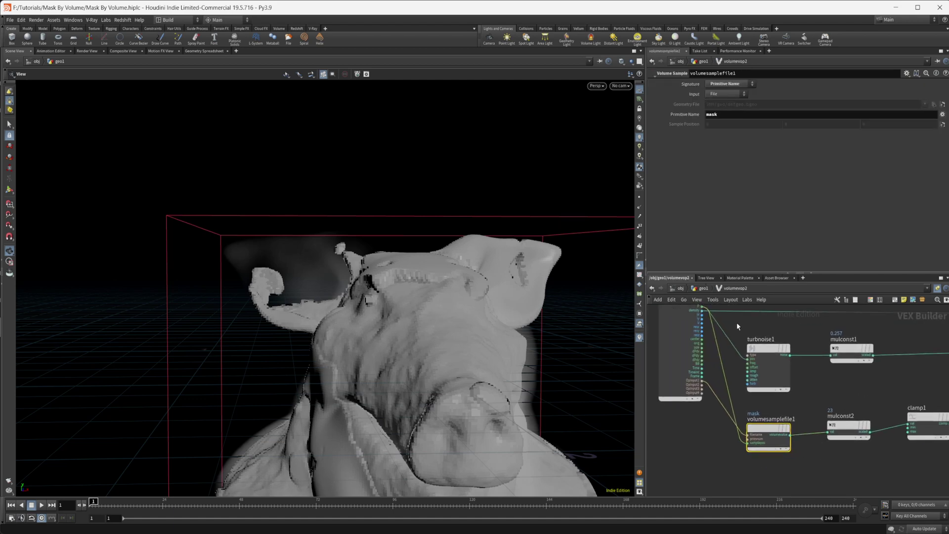
Turn on Animate Noise for attribnoise1, play the timeline briefly, stop it and turn the noise animation off again.
left_click(745, 356)
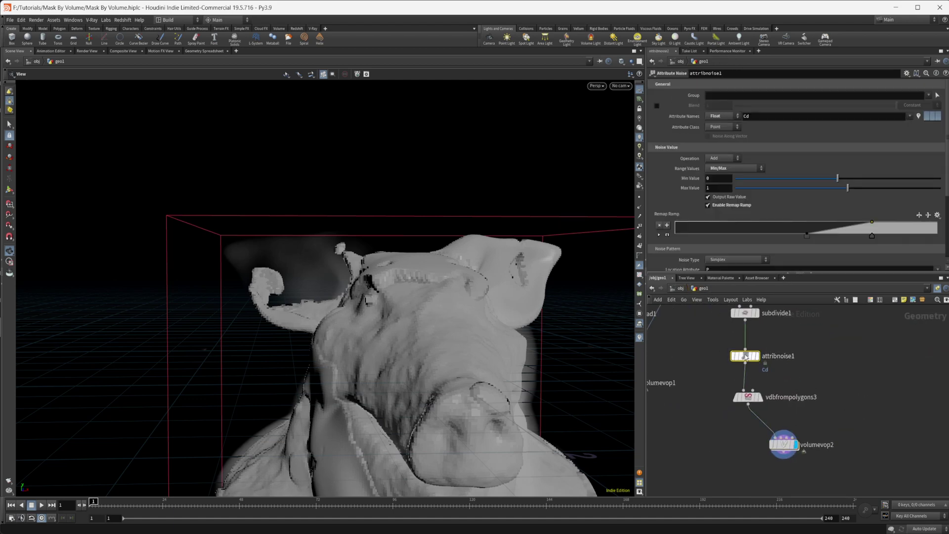
scroll(686, 181, "down", 3)
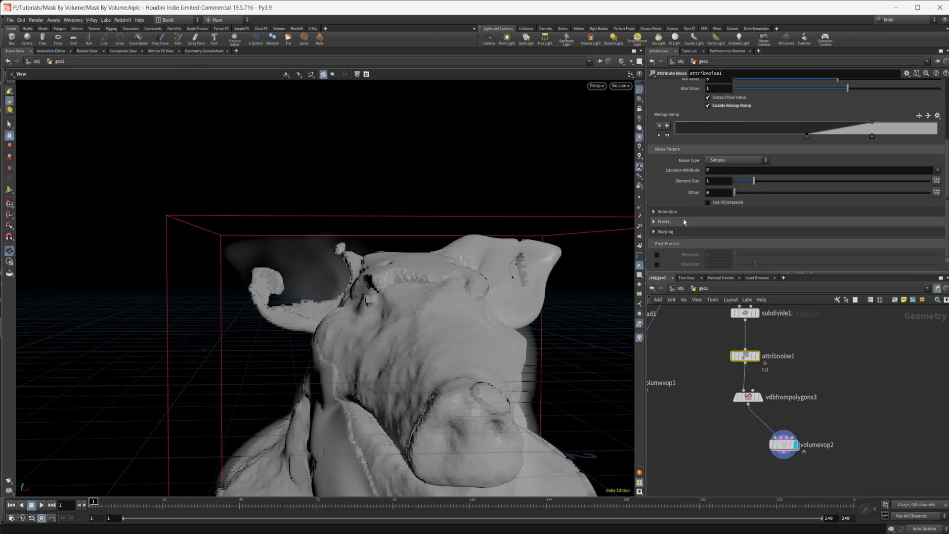
left_click(679, 213)
left_click(728, 220)
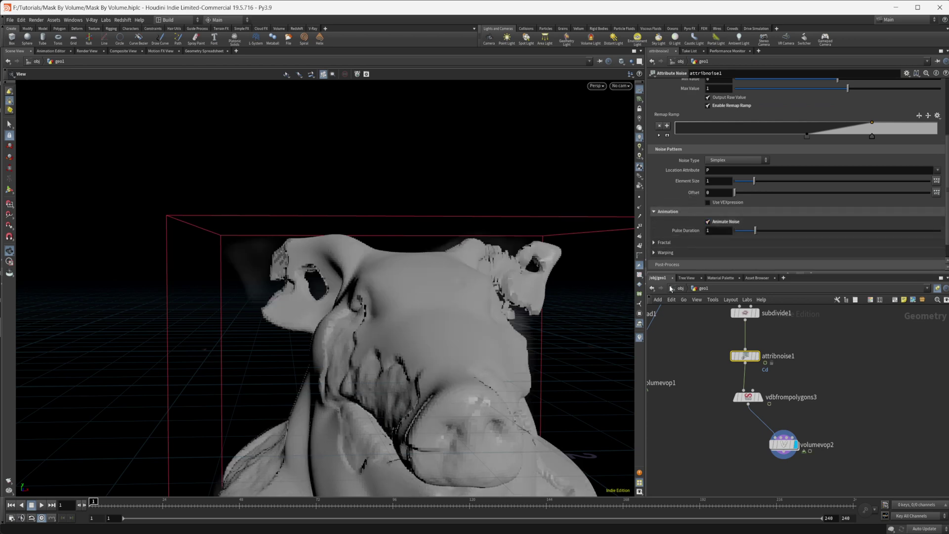
left_click(42, 505)
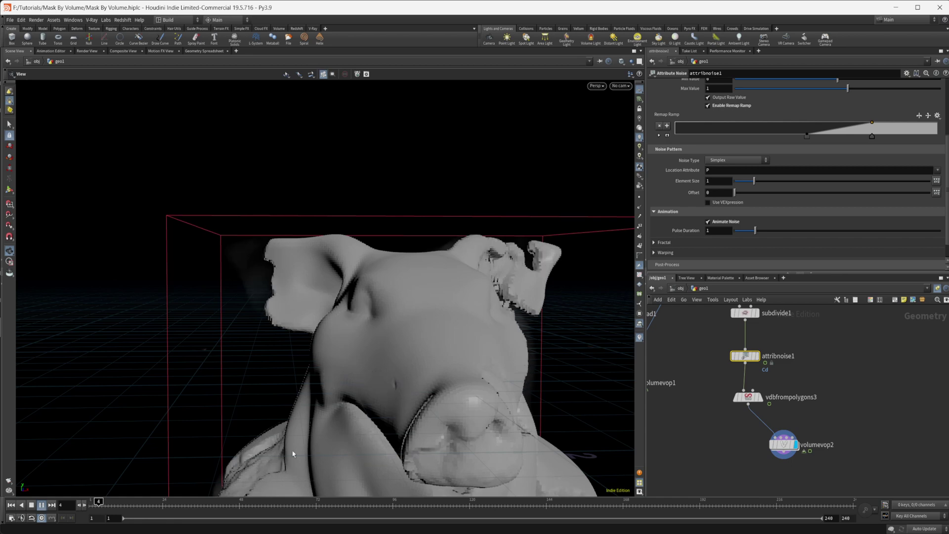
left_click(42, 505)
left_click(719, 225)
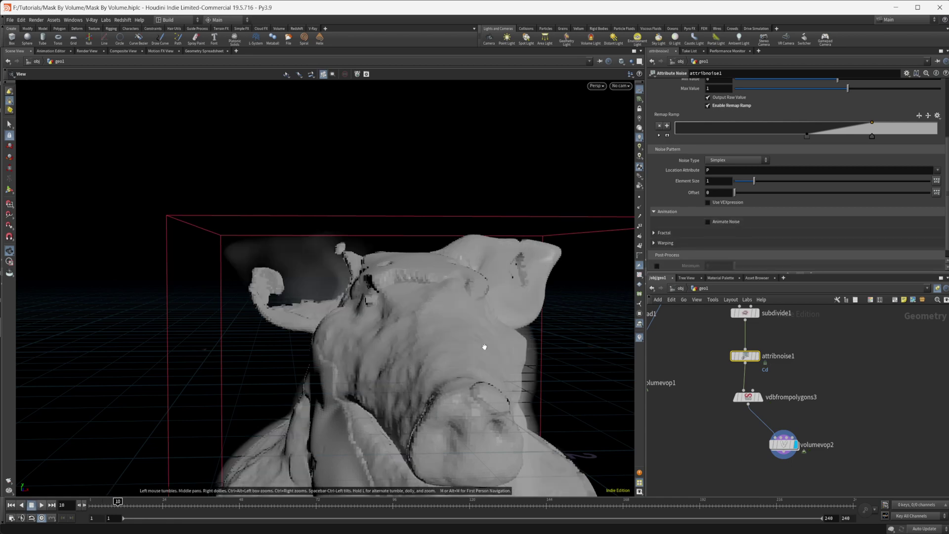
Inside volumevop2, delete the mulconst2 and clamp1 nodes between the Volume Sample and the Multiply.
middle_click_drag(870, 419, 862, 392)
double_click(774, 418)
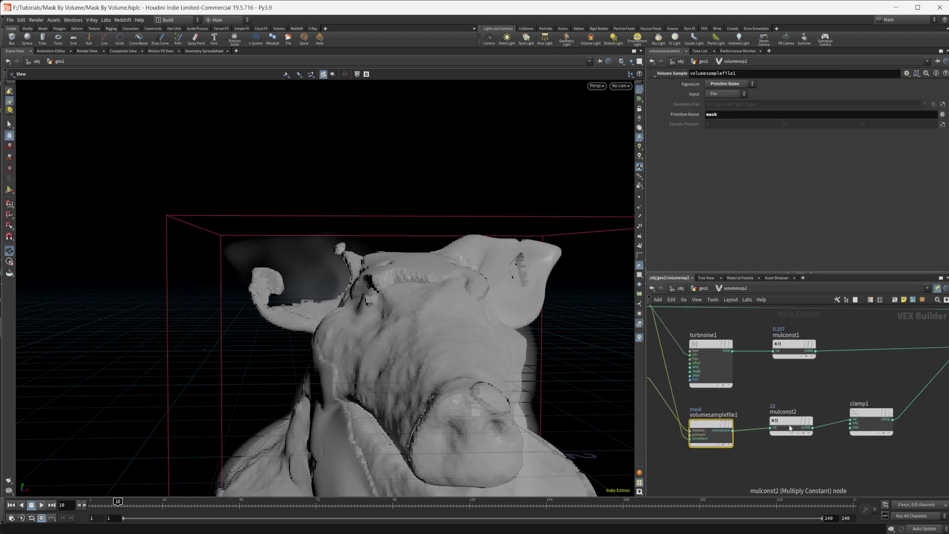
middle_click_drag(843, 461, 805, 443)
left_click_drag(851, 450, 749, 397)
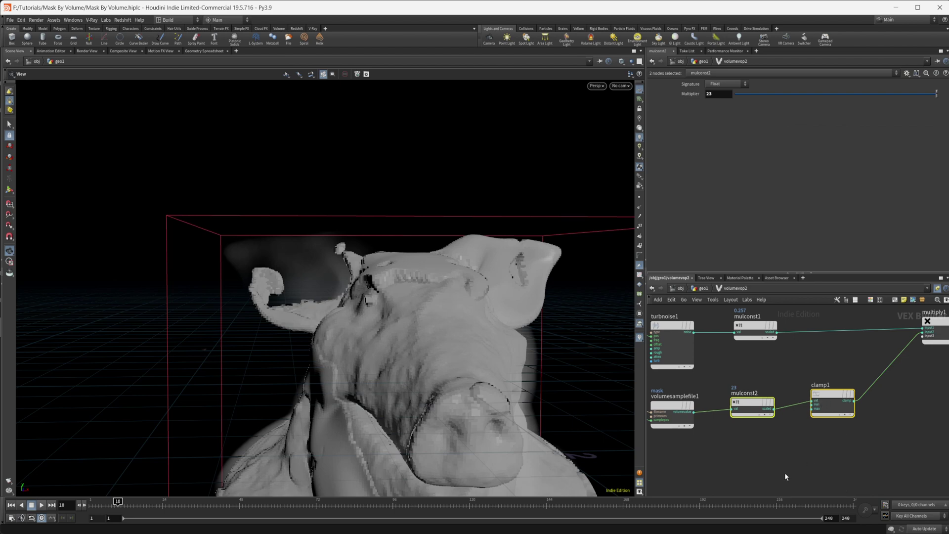
key("Delete")
left_click_drag(376, 346, 540, 403)
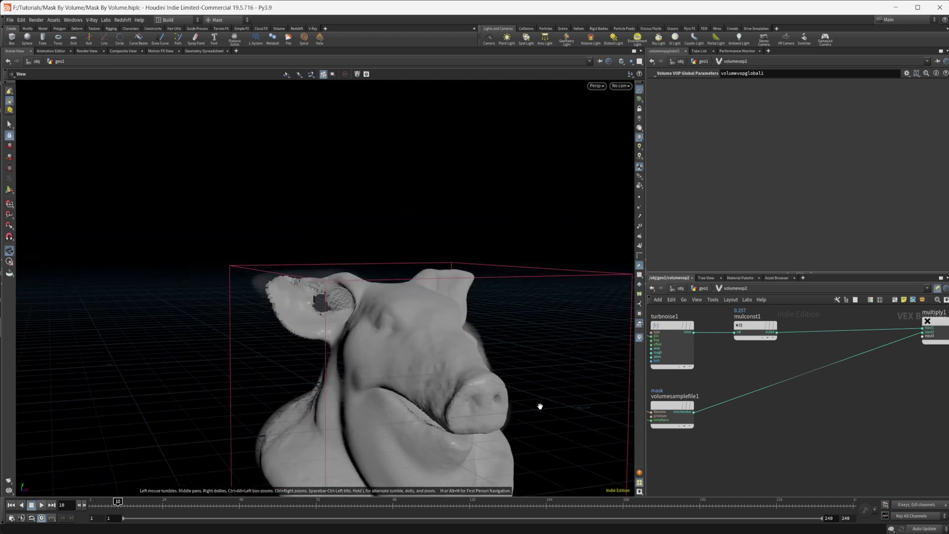
Set the multiplier of mulconst1, which scales the turbulent noise, to 0.318.
middle_click_drag(709, 386, 767, 417)
left_click(728, 358)
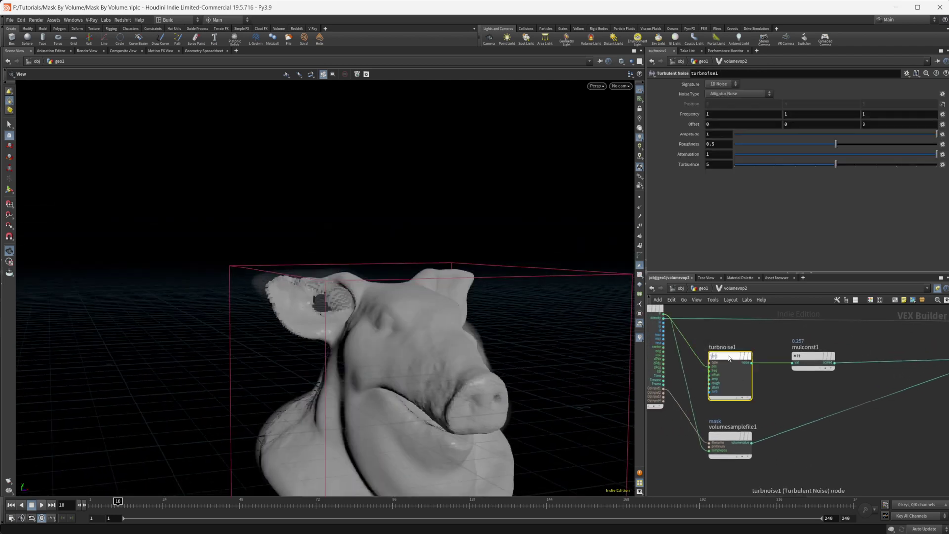
left_click(805, 356)
mouse_move(793, 96)
left_mouse_down()
mouse_move(826, 93)
mouse_move(783, 95)
left_mouse_up()
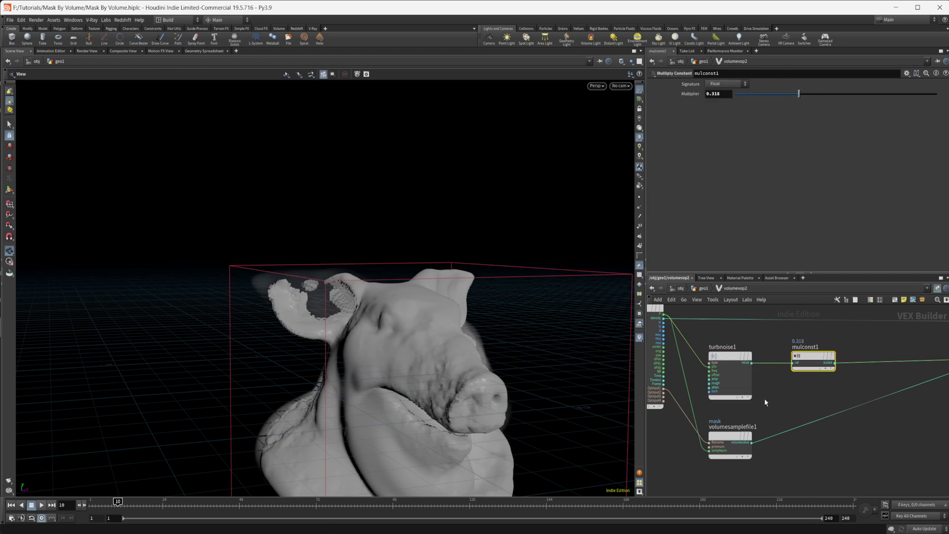
On attribnoise1, shift both remap ramp points toward the low end to spread the mask over more of the head.
left_click(702, 289)
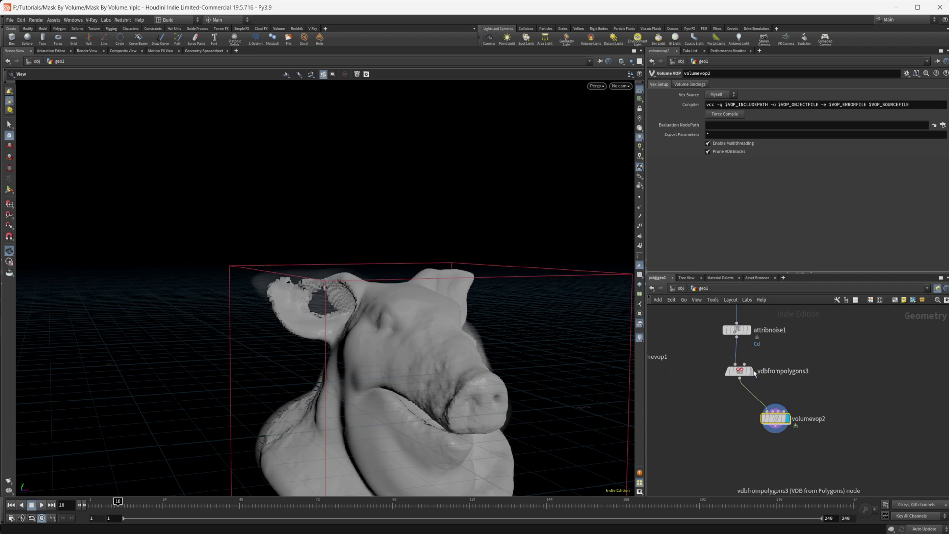
left_click(738, 330)
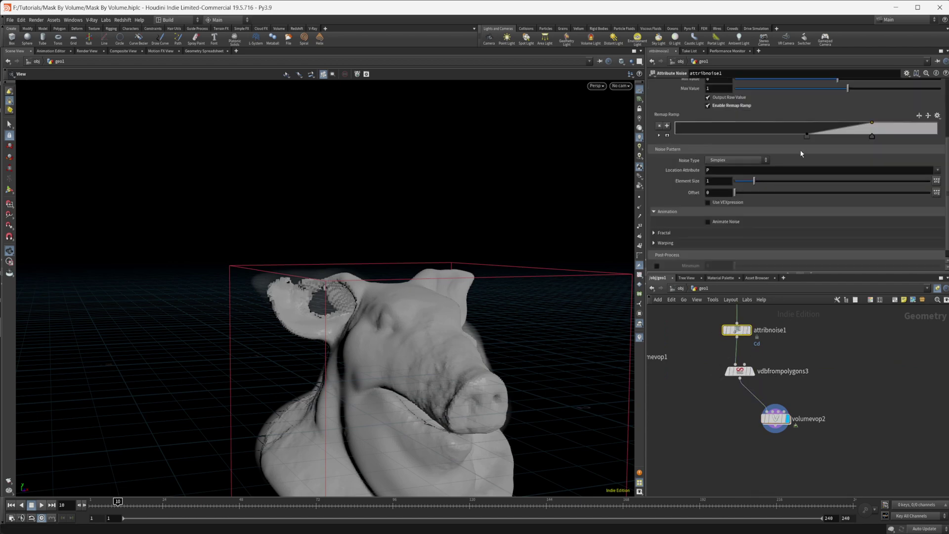
scroll(696, 130, "up", 3)
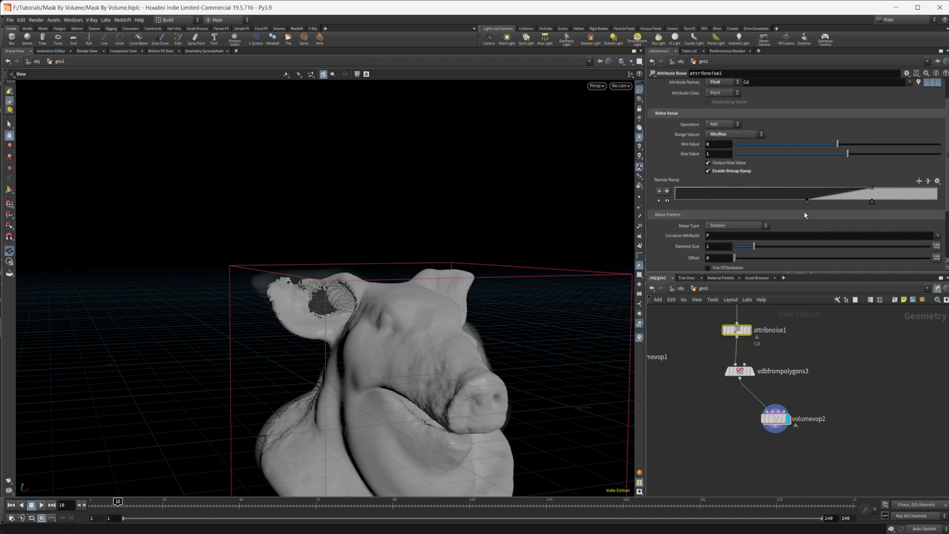
left_click_drag(810, 203, 705, 202)
left_click_drag(871, 202, 916, 200)
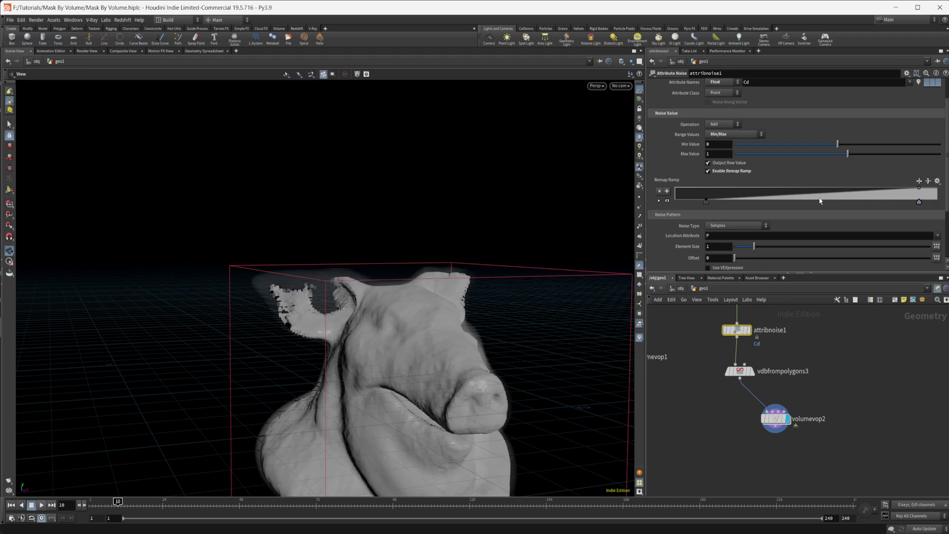
left_click_drag(803, 200, 794, 202)
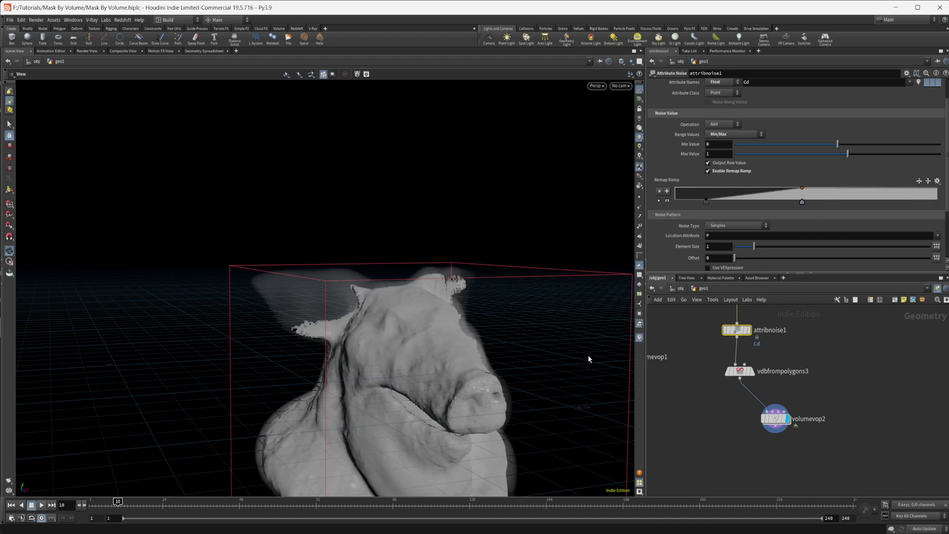
left_click_drag(462, 377, 417, 275)
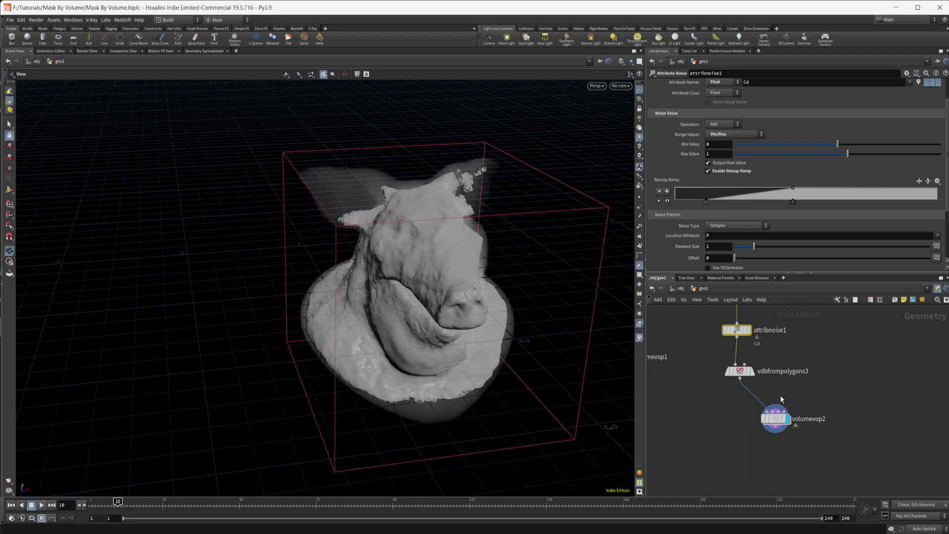
Display attribnoise1 and move its remap ramp points close together near the high end for small, hard-edged white patches.
left_click(749, 330)
left_click_drag(469, 309, 403, 308)
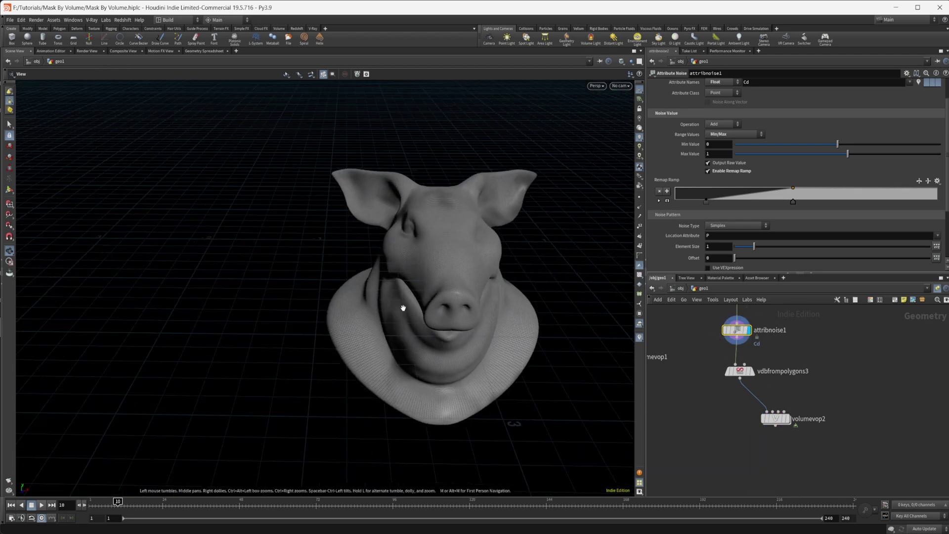
left_click_drag(792, 203, 907, 204)
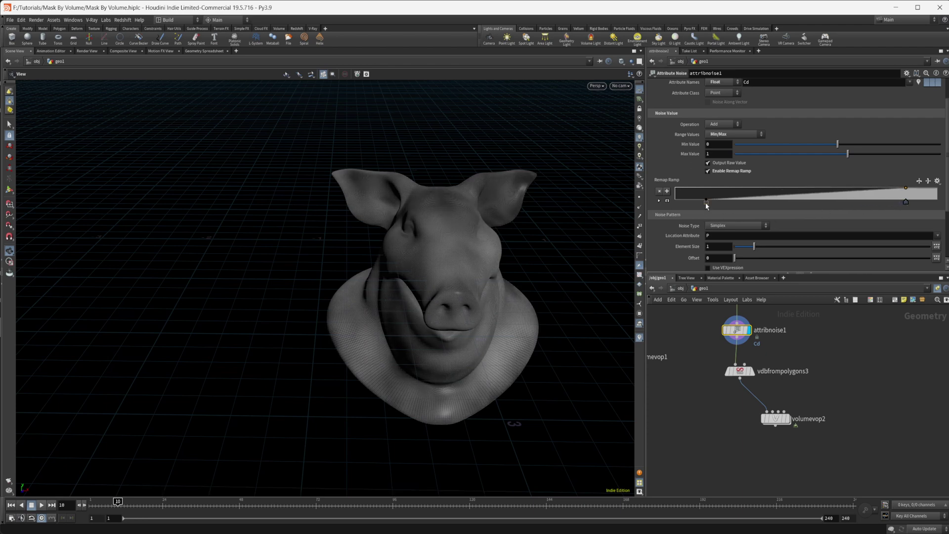
left_click_drag(707, 204, 859, 204)
left_click_drag(499, 366, 418, 342)
Display volumevop2 again and inspect the masked displacement on the pig head from the side.
mouse_move(789, 411)
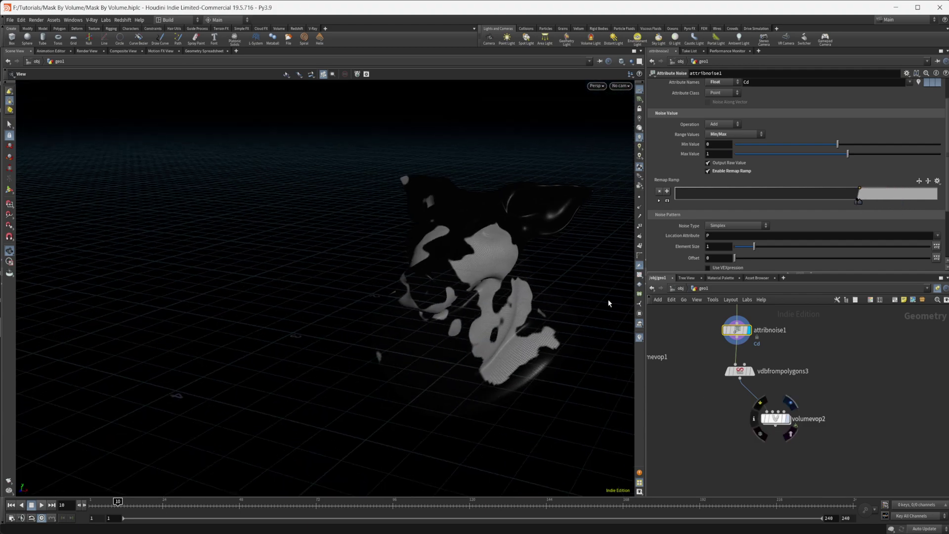
mouse_move(492, 263)
left_mouse_down()
mouse_move(447, 307)
mouse_move(502, 265)
left_mouse_up()
left_click_drag(488, 317, 568, 341)
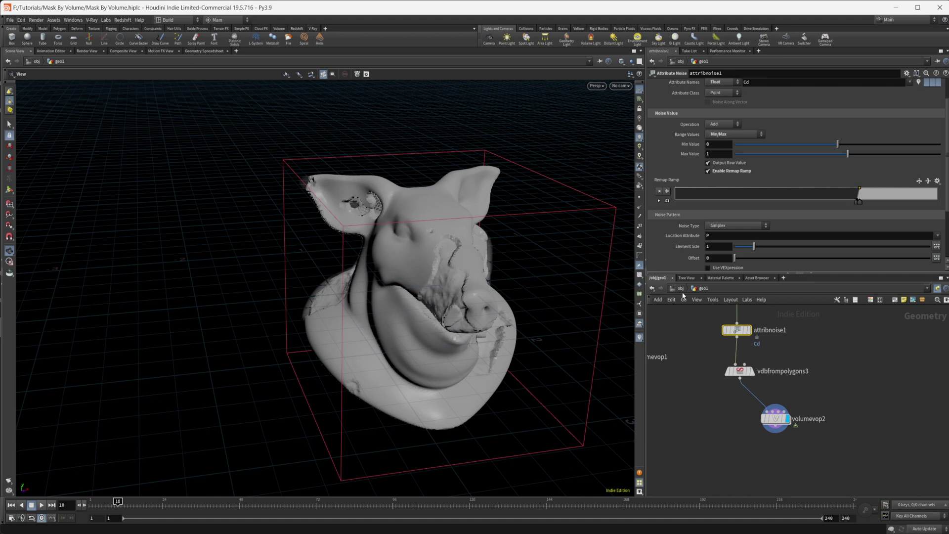
Leave geo1, open the Mask_By_Volume object's network and show its Vector Field Masking section.
key("u")
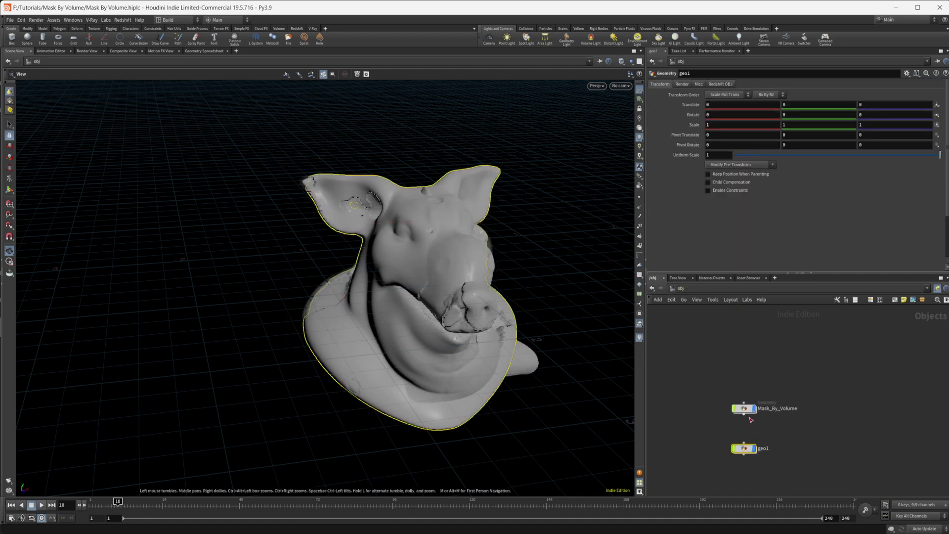
double_click(744, 410)
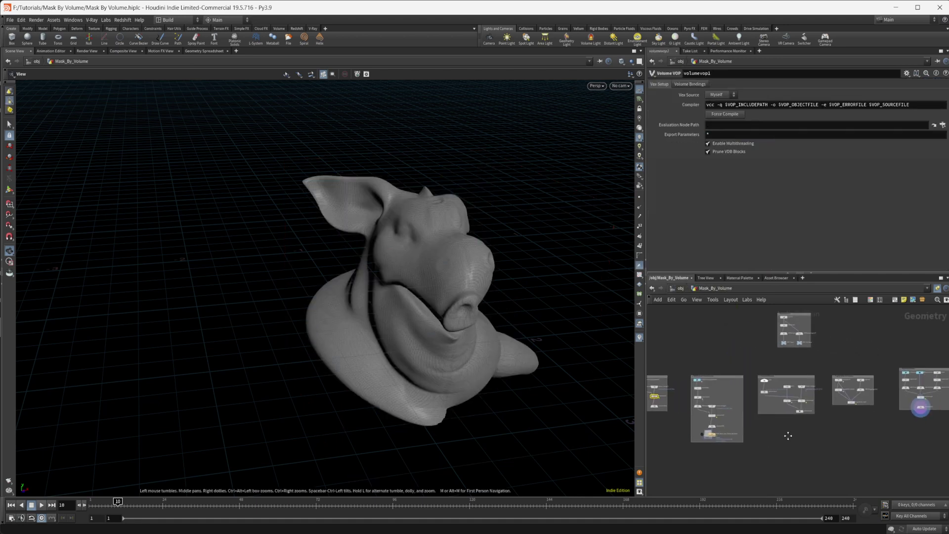
scroll(808, 404, "up", 5)
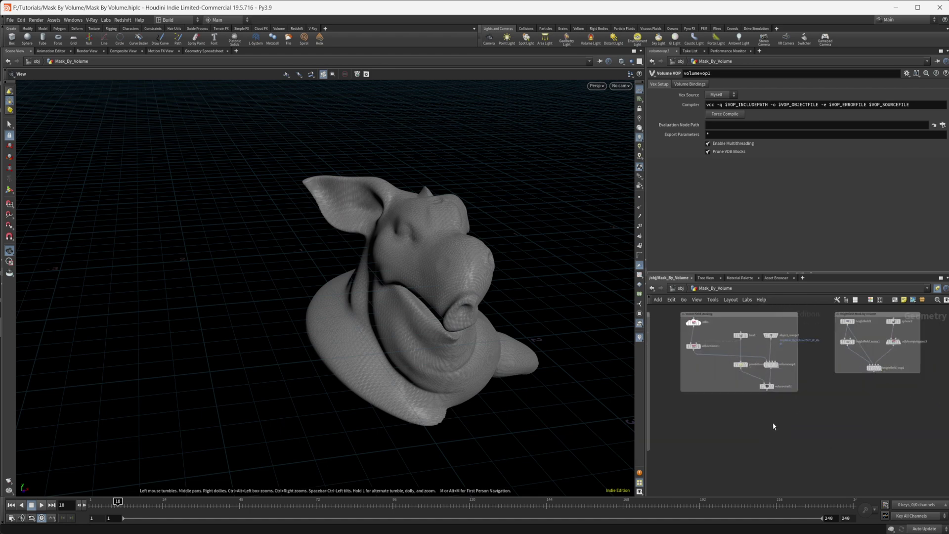
scroll(742, 416, "up", 1)
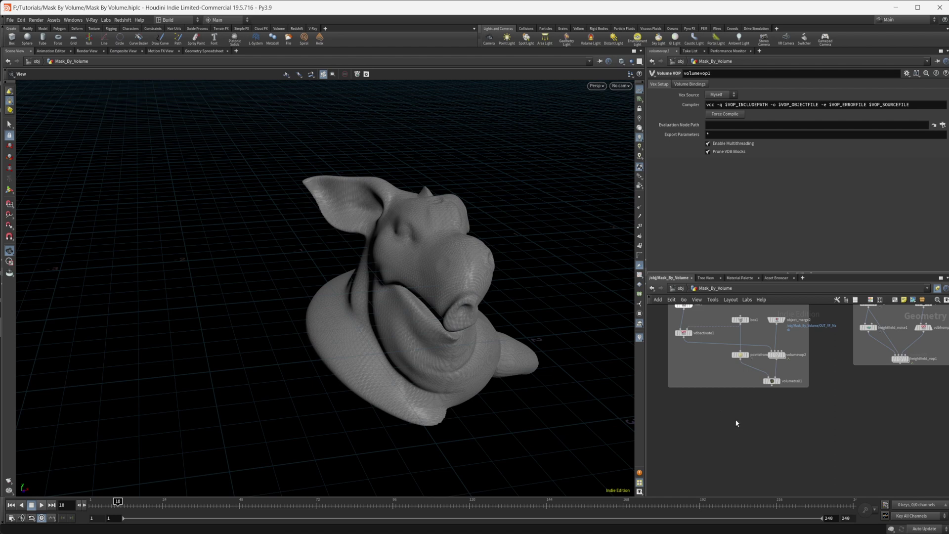
middle_click_drag(737, 421, 798, 455)
scroll(775, 346, "up", 3)
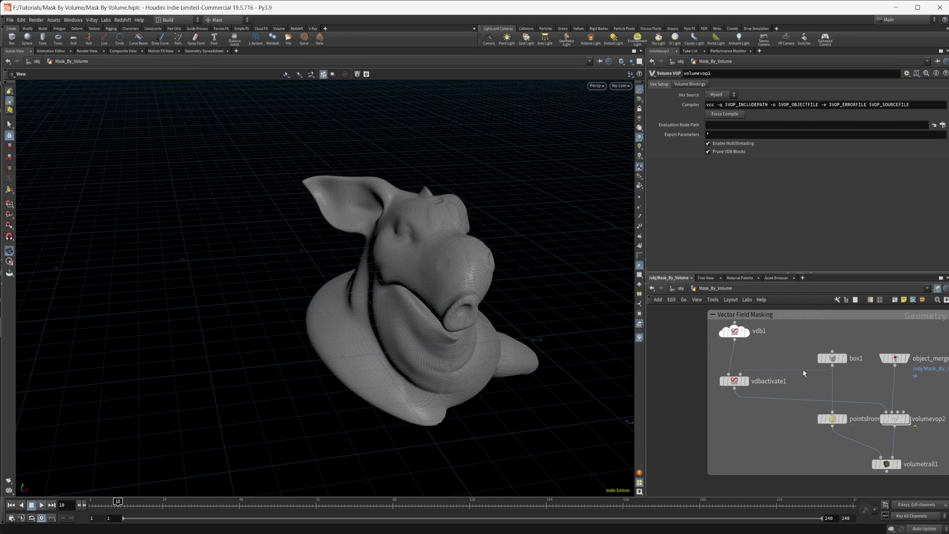
Display sphere1 and vdbfrompolygons5 in turn in the Masking Volume section to examine the sphere mask source that feeds OUT_VF_Mask.
middle_click_drag(784, 350, 769, 351)
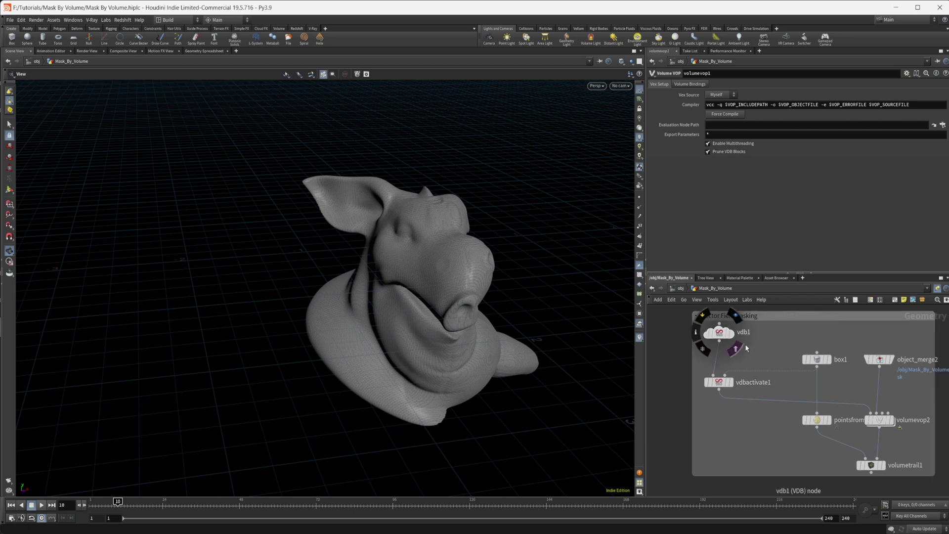
middle_click_drag(773, 359, 790, 457)
scroll(781, 369, "down", 4)
middle_click_drag(746, 403, 689, 403)
scroll(739, 393, "up", 3)
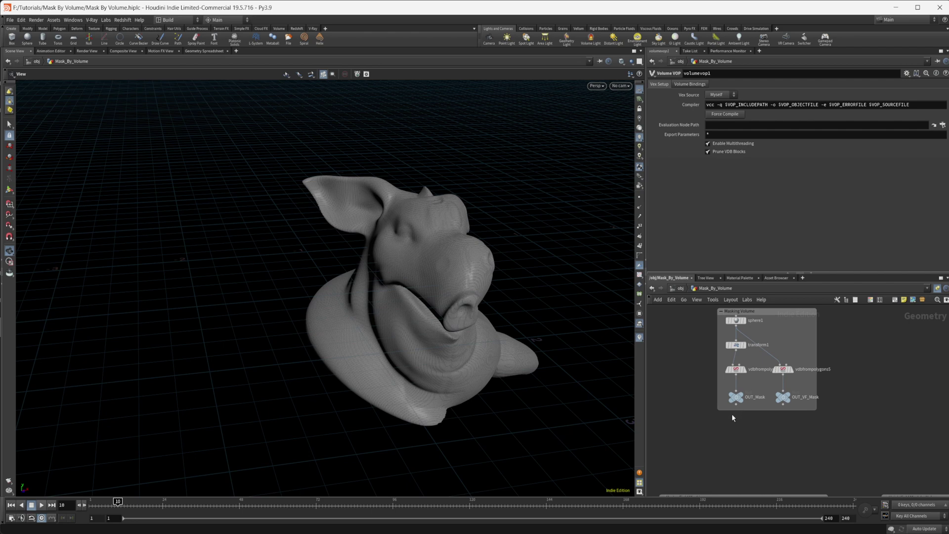
left_click(743, 321)
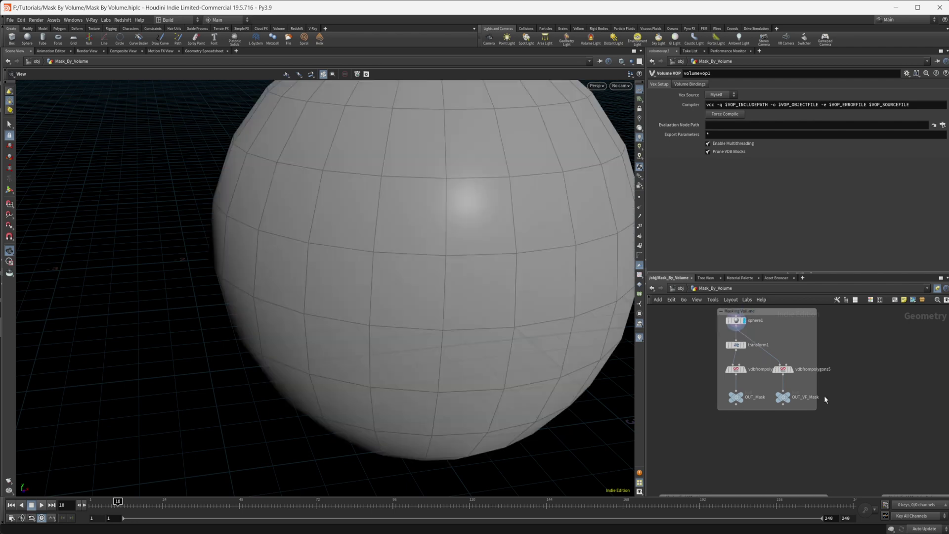
left_click(791, 368)
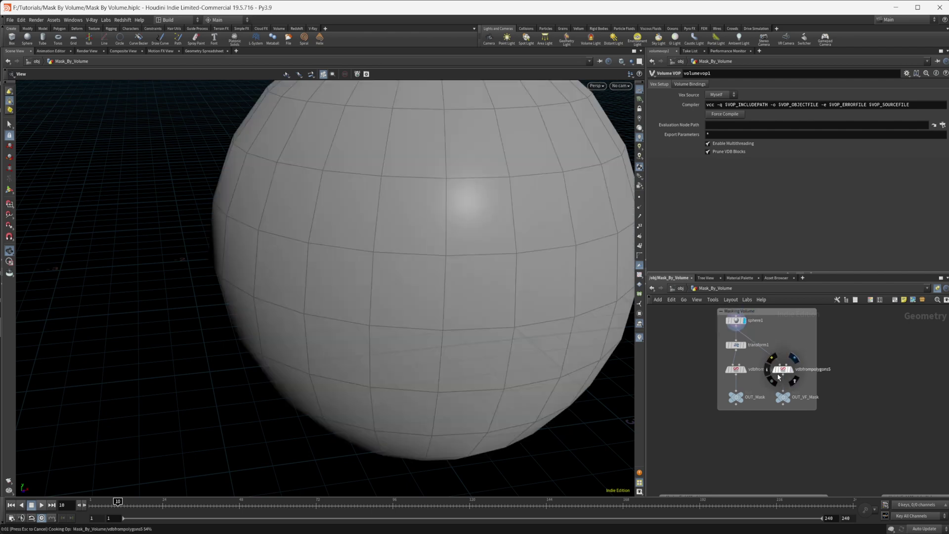
middle_click_drag(866, 429, 825, 416)
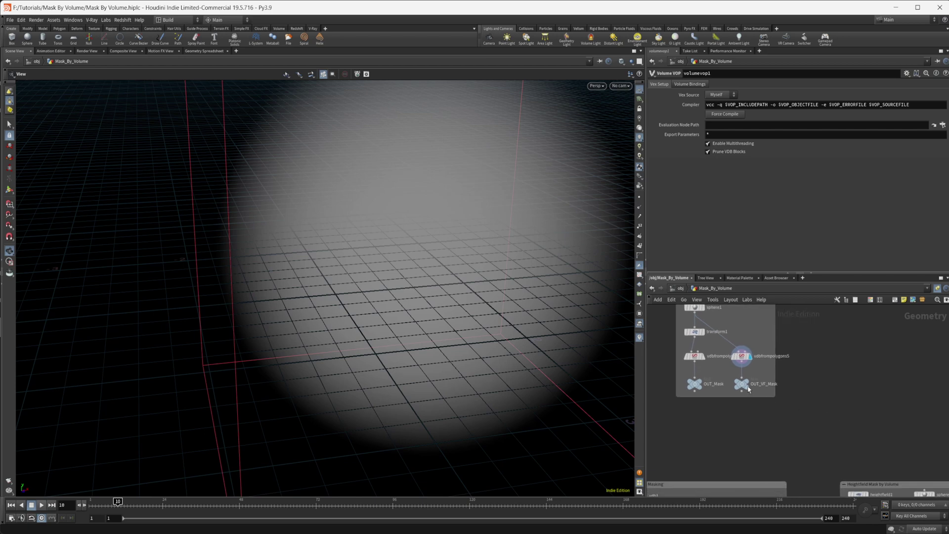
scroll(765, 372, "up", 3)
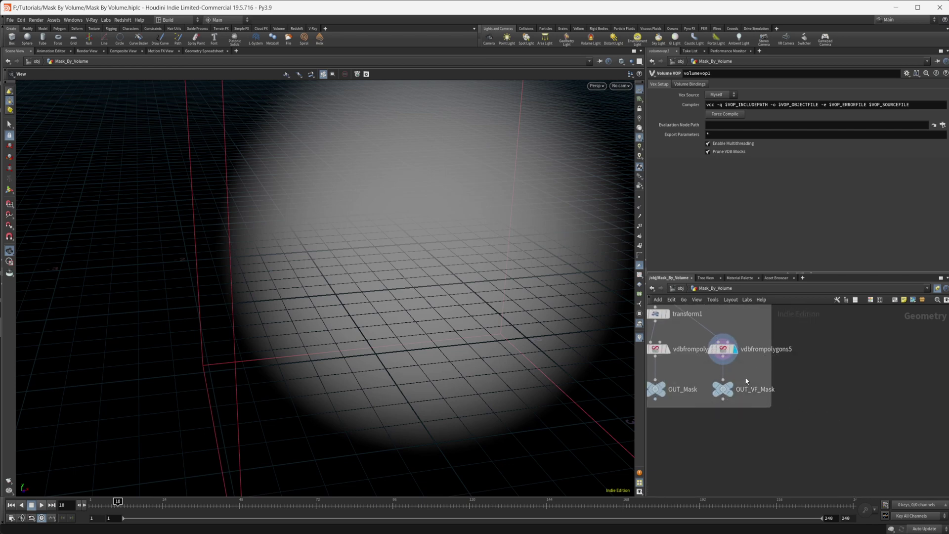
mouse_move(740, 383)
Display vdb1 in the Vector Field Masking section and examine its grid name and vector type options.
middle_click_drag(746, 455, 834, 341)
scroll(782, 409, "down", 2)
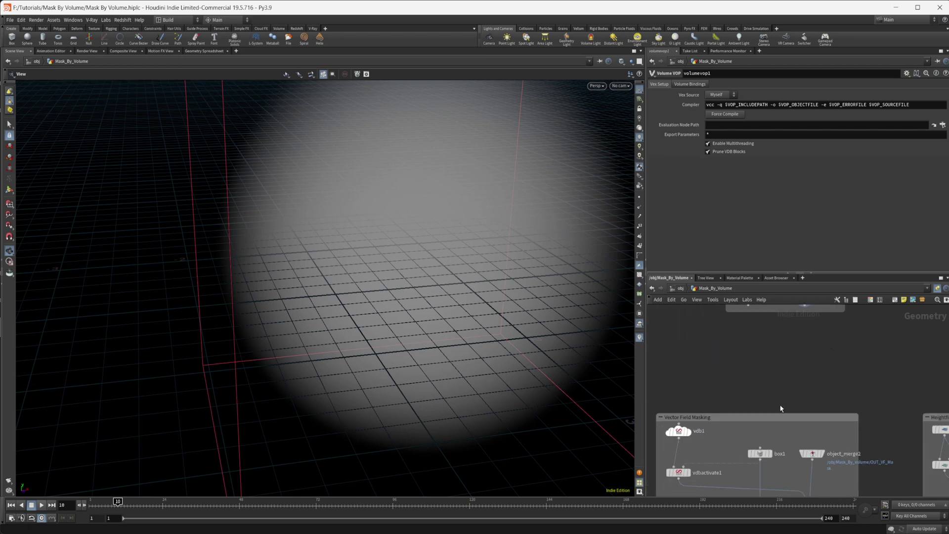
middle_click_drag(764, 394, 822, 318)
scroll(781, 370, "up", 2)
left_click(739, 351)
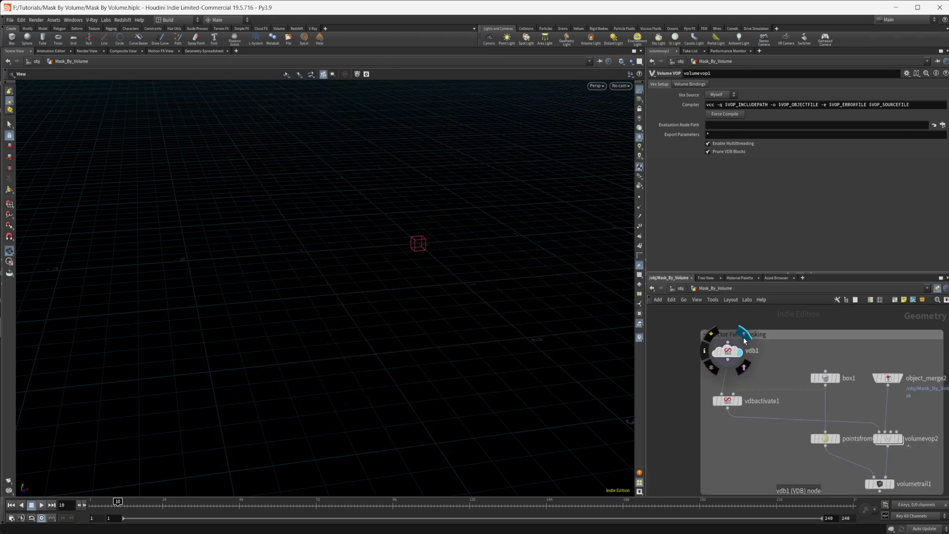
left_click(730, 357)
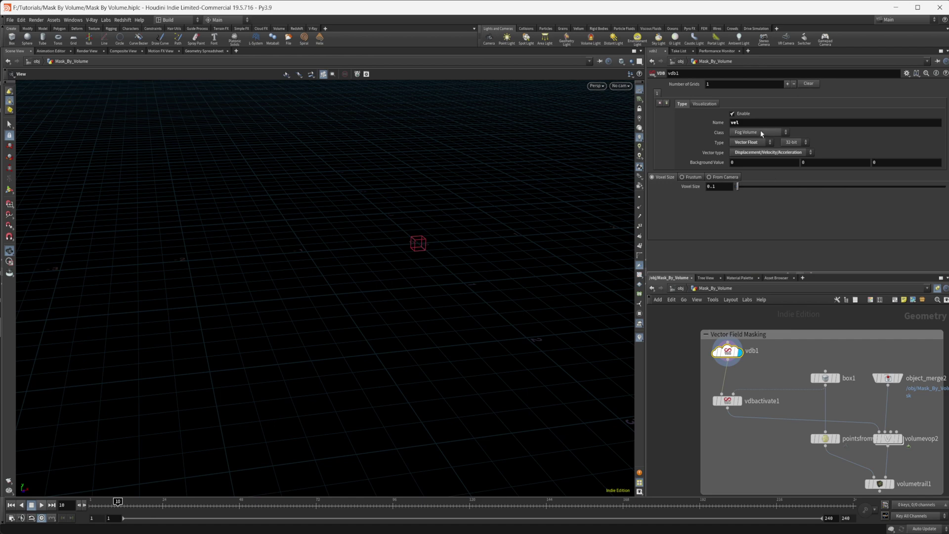
left_click_drag(746, 123, 713, 133)
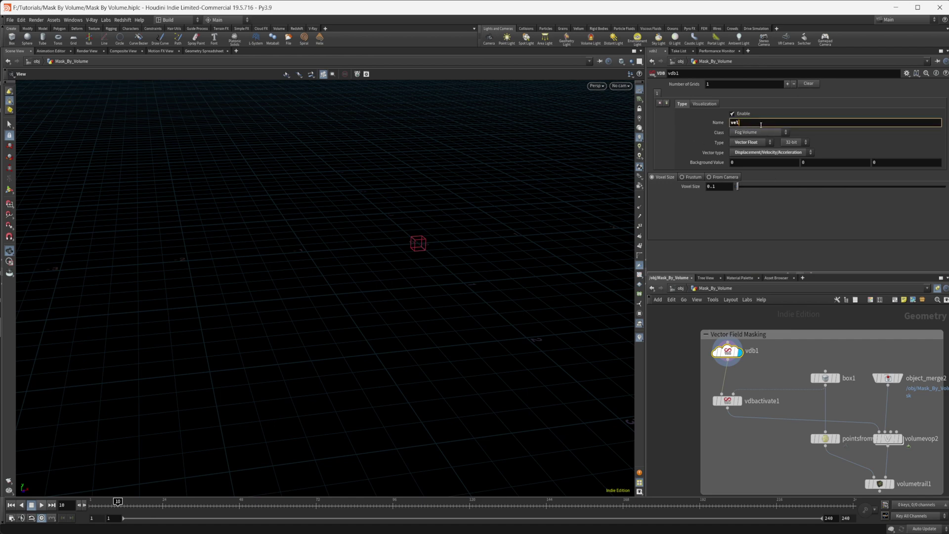
left_click(771, 153)
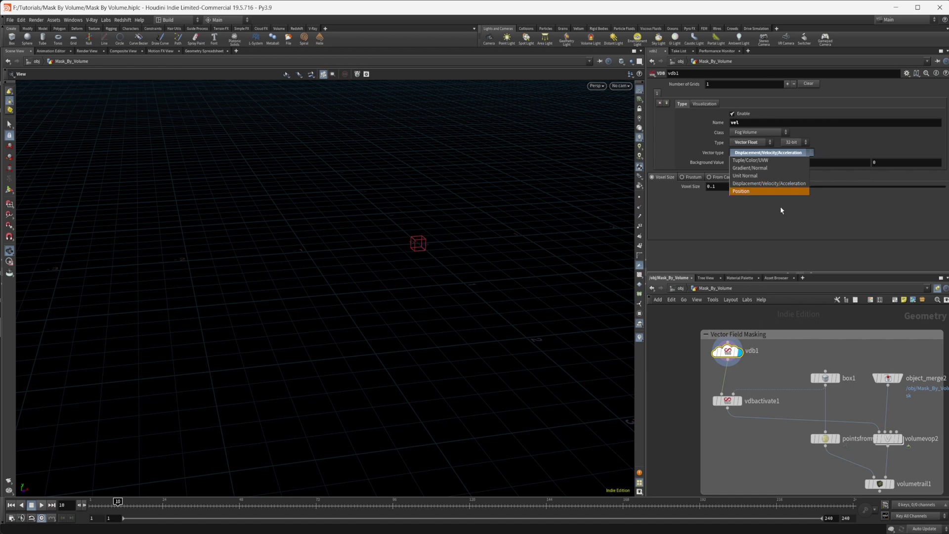
left_click(745, 243)
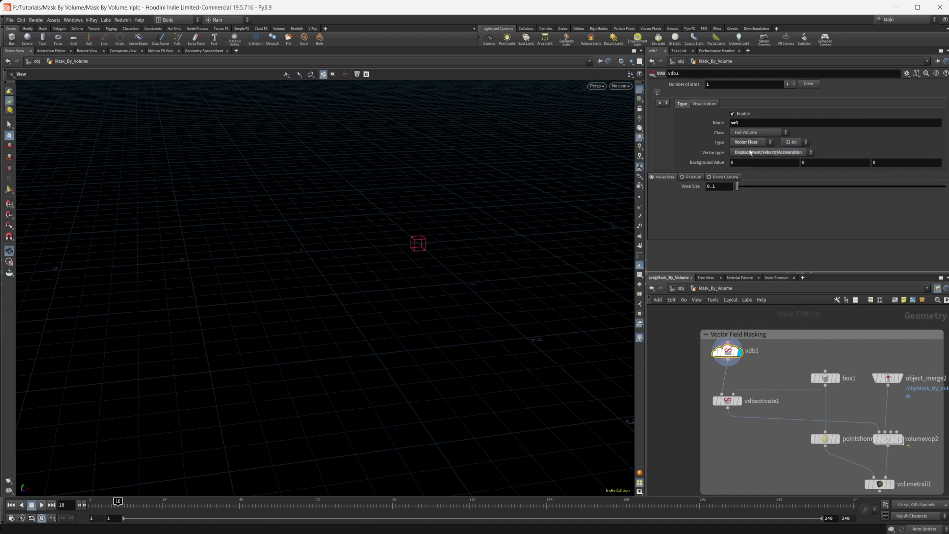
Display vdbactivate1 and examine its activated volume along with the parameters of vdbactivate1 and box1.
middle_click_drag(848, 352, 809, 330)
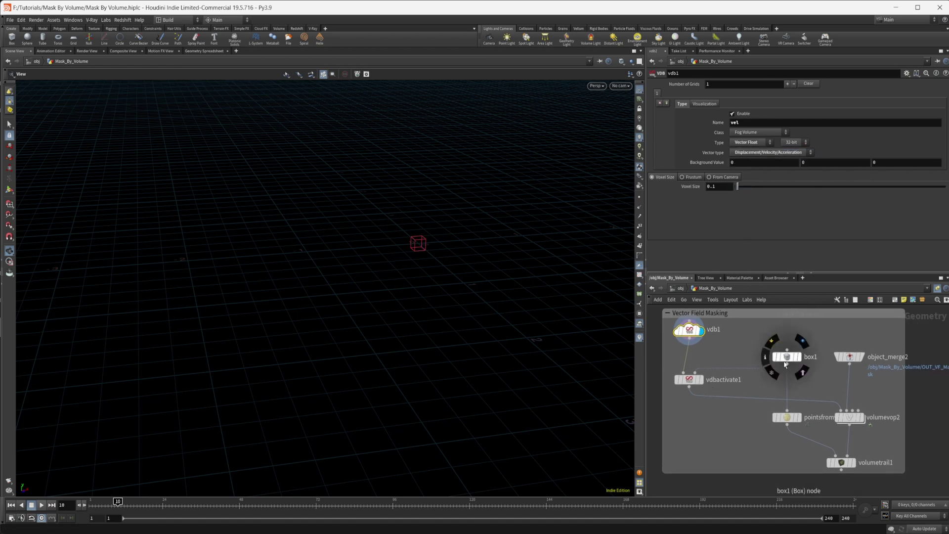
mouse_move(703, 369)
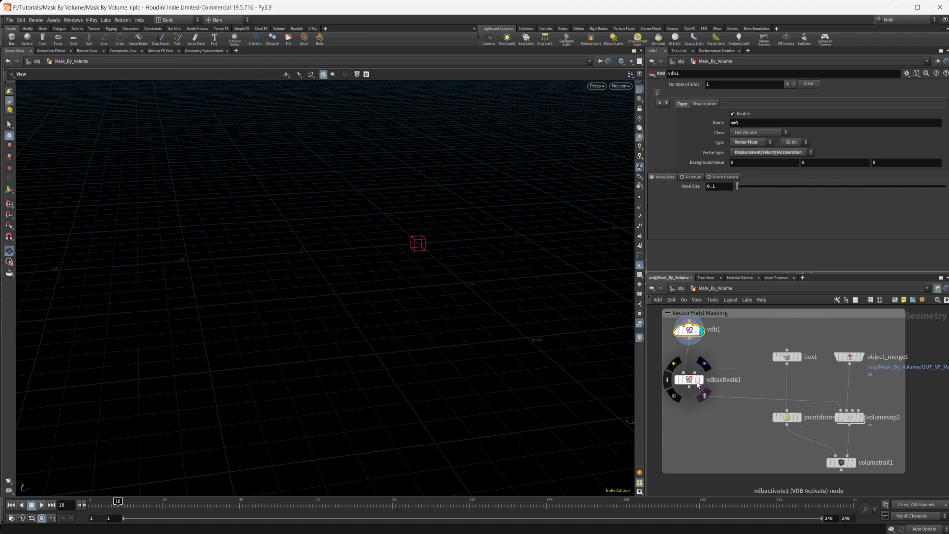
left_click(704, 366)
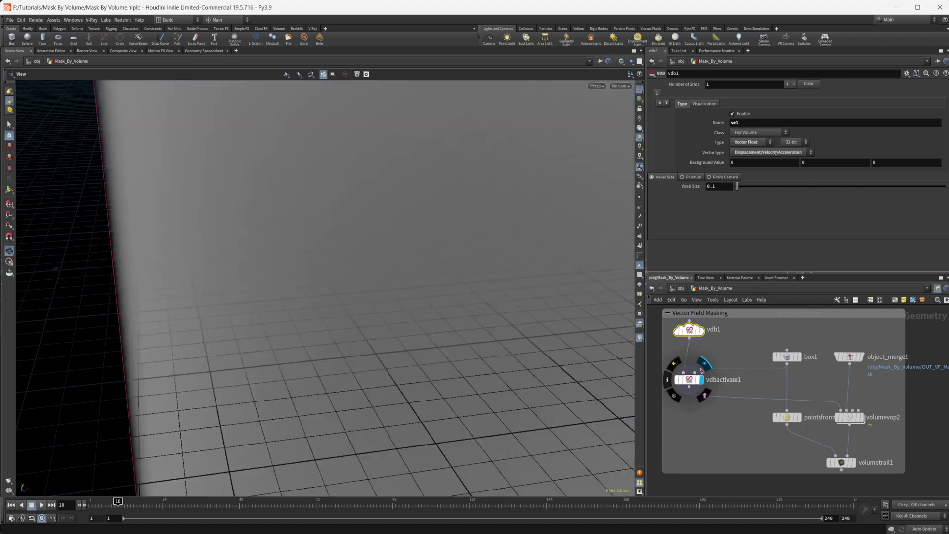
left_click(689, 380)
scroll(467, 415, "down", 5)
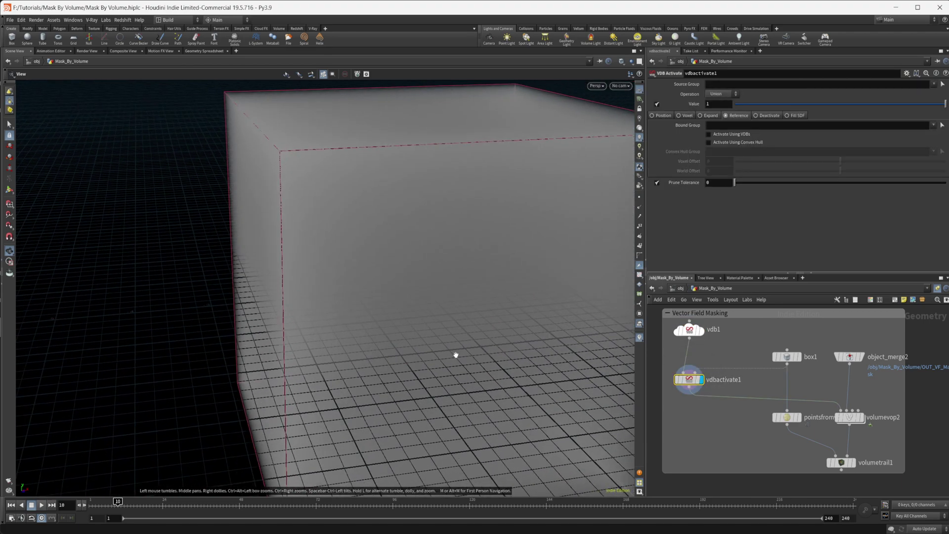
left_click(790, 359)
middle_click_drag(716, 427, 632, 405)
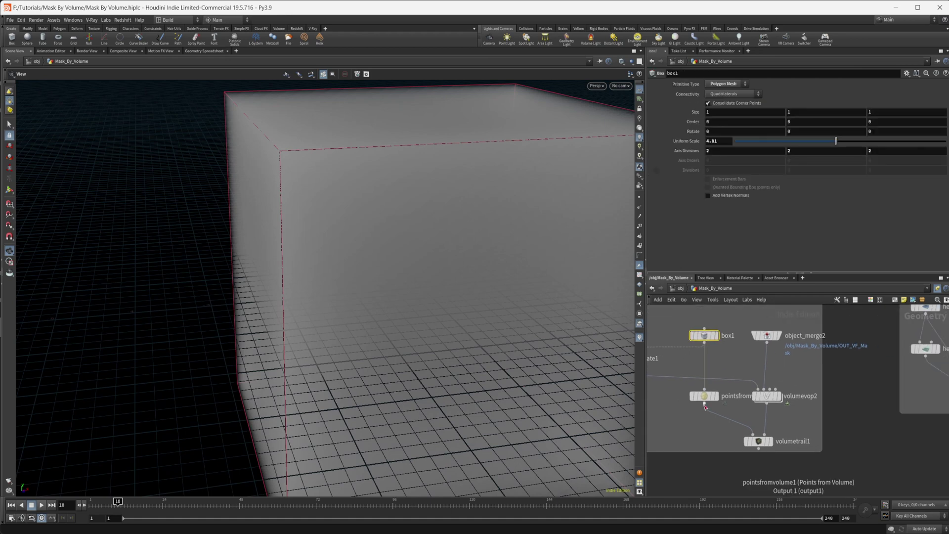
Display the points scattered by pointsfromvolume1, followed by the velocity trails of volumetrail1.
mouse_move(712, 399)
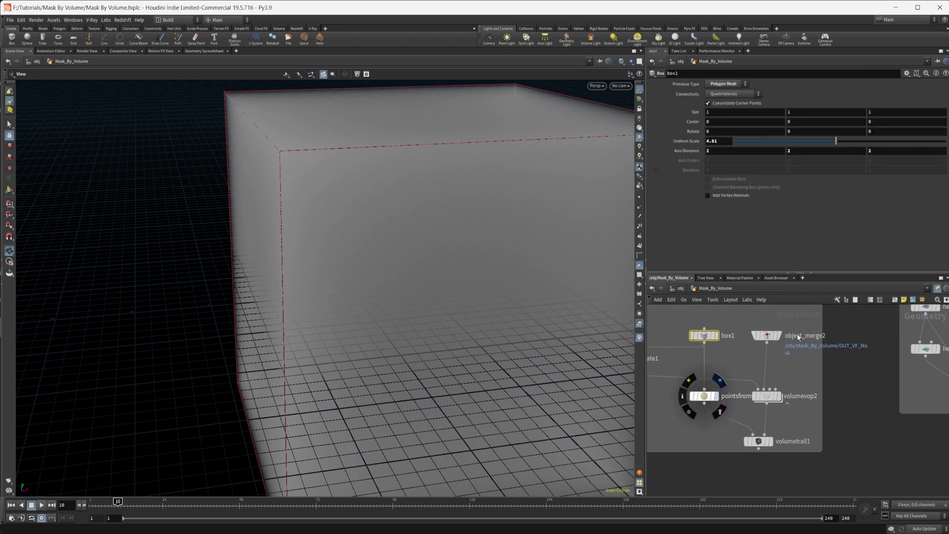
left_click(720, 379)
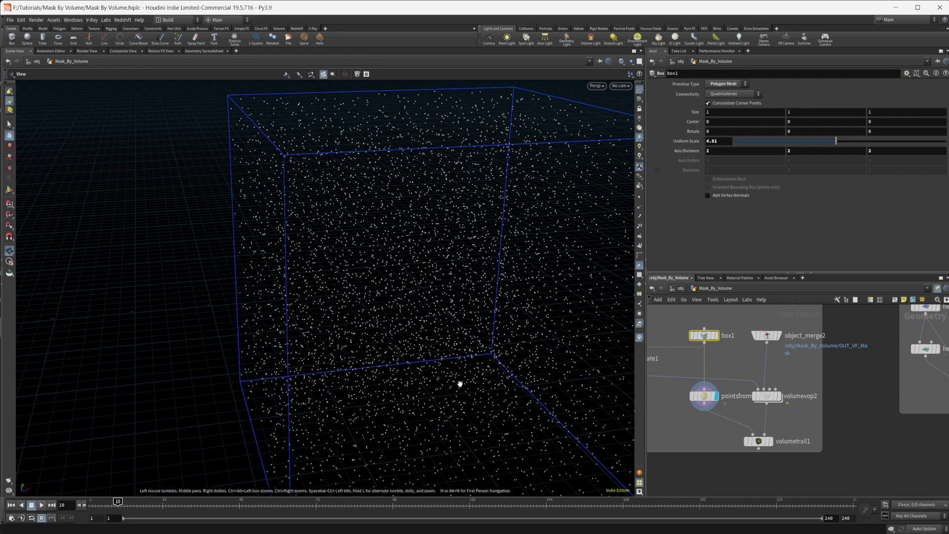
scroll(459, 383, "down", 8)
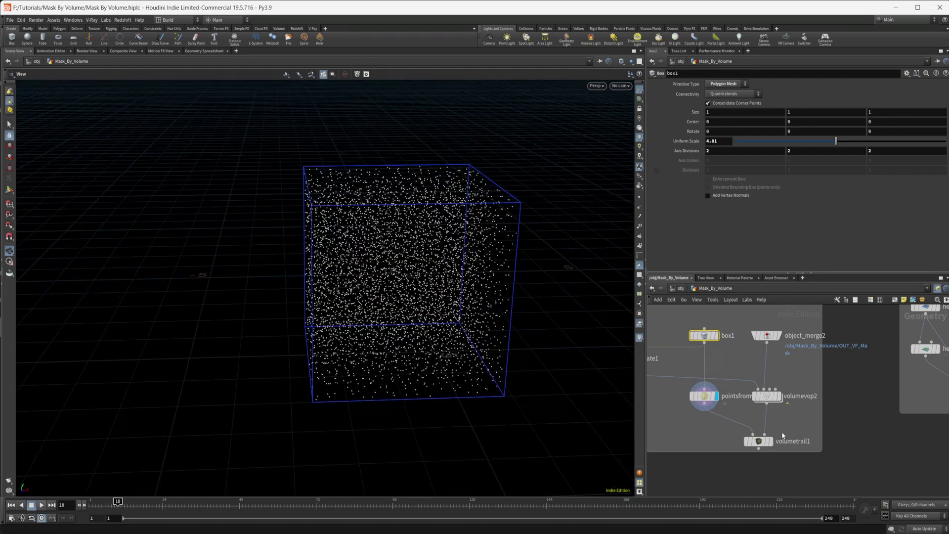
left_click(770, 441)
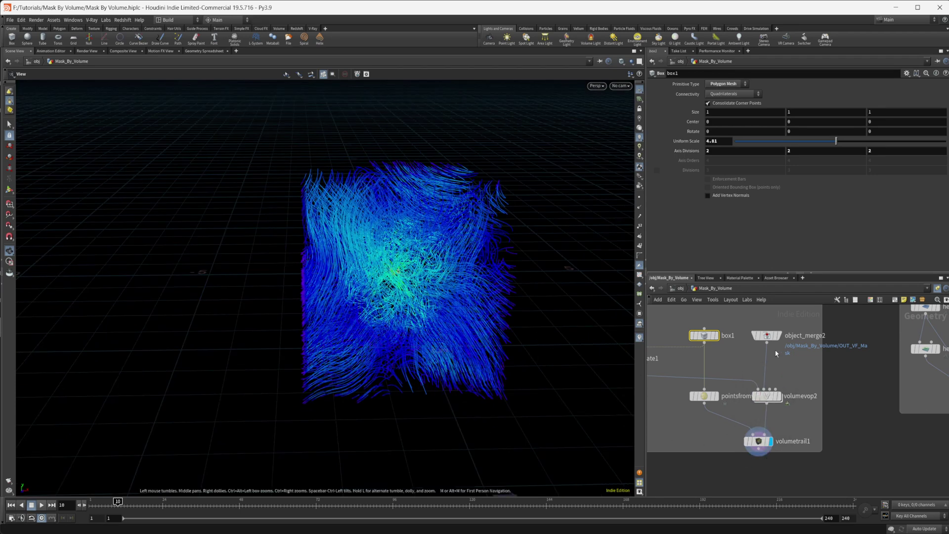
Examine object_merge2 in the Vector Field Masking section and the OUT_VF_Mask null it references.
left_click(766, 336)
scroll(820, 389, "down", 5)
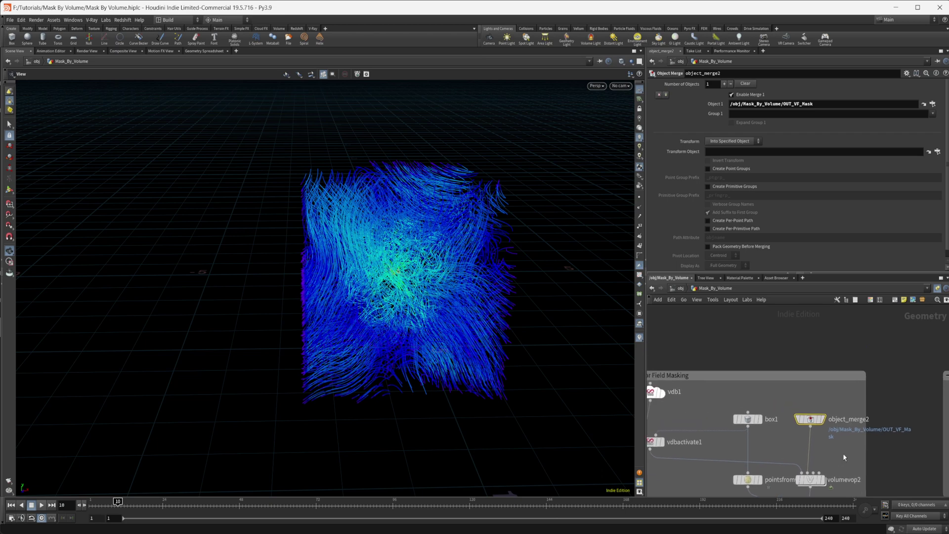
scroll(783, 419, "up", 5)
left_click_drag(791, 368, 756, 328)
middle_click_drag(806, 409, 781, 319)
middle_click_drag(834, 436, 823, 362)
scroll(816, 403, "up", 3)
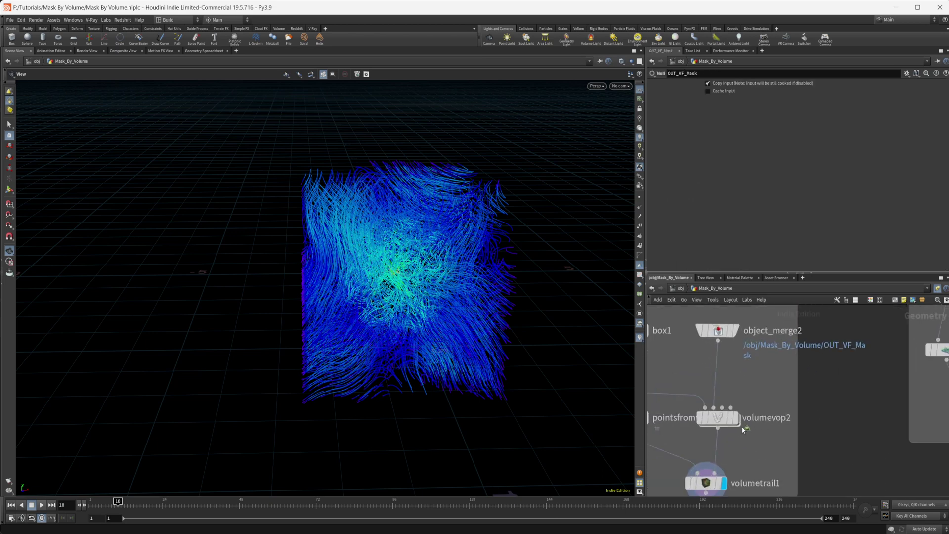
Check volumevop2's volume in the viewport, restore the display to volumetrail1 and open the network inside volumevop2.
mouse_move(733, 416)
left_click(740, 394)
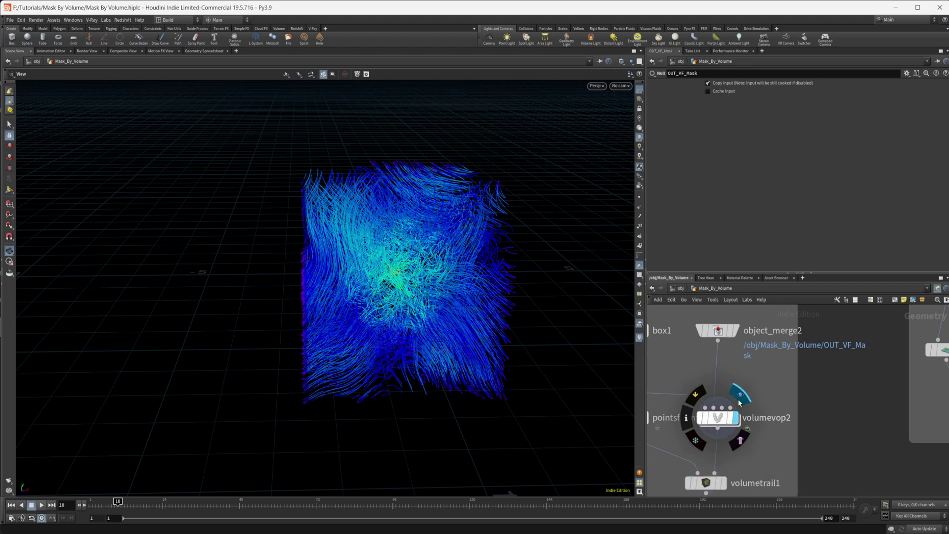
double_click(718, 418)
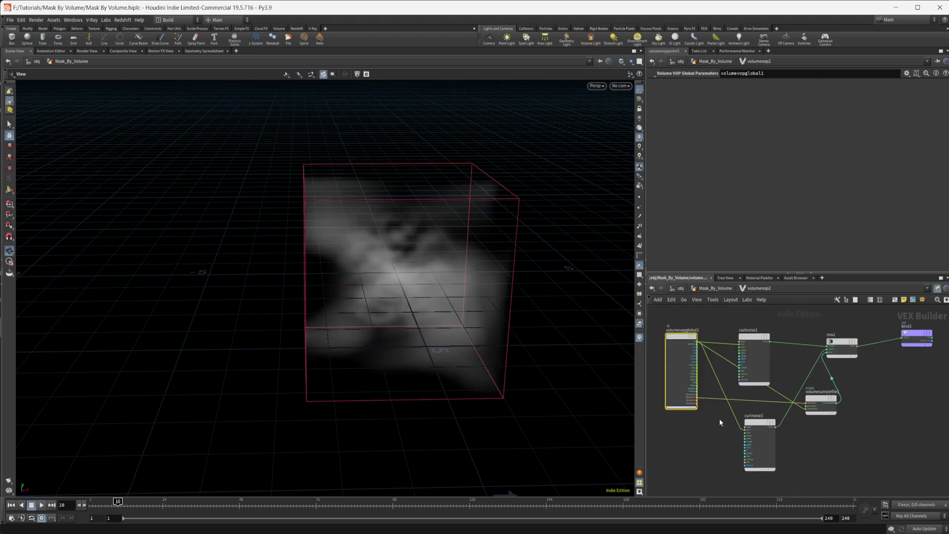
left_click(711, 289)
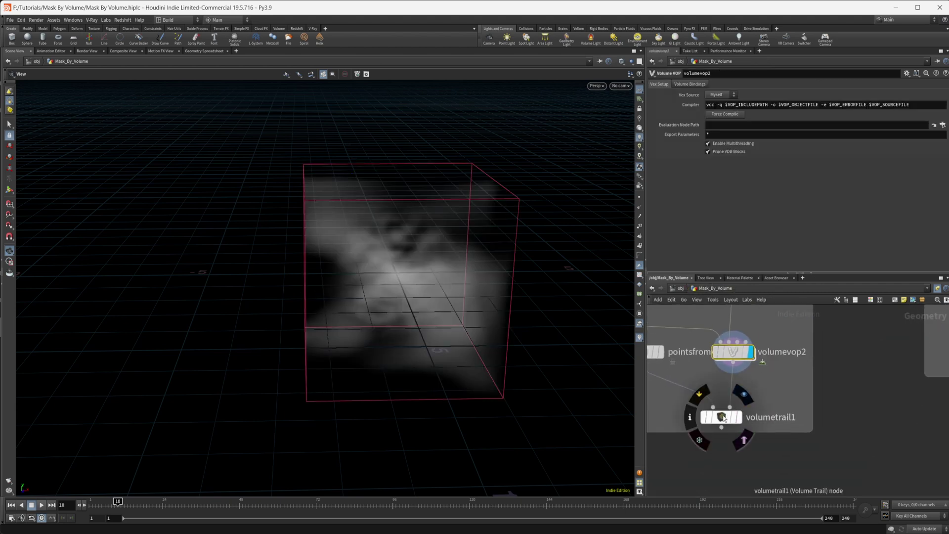
left_click(744, 398)
double_click(733, 352)
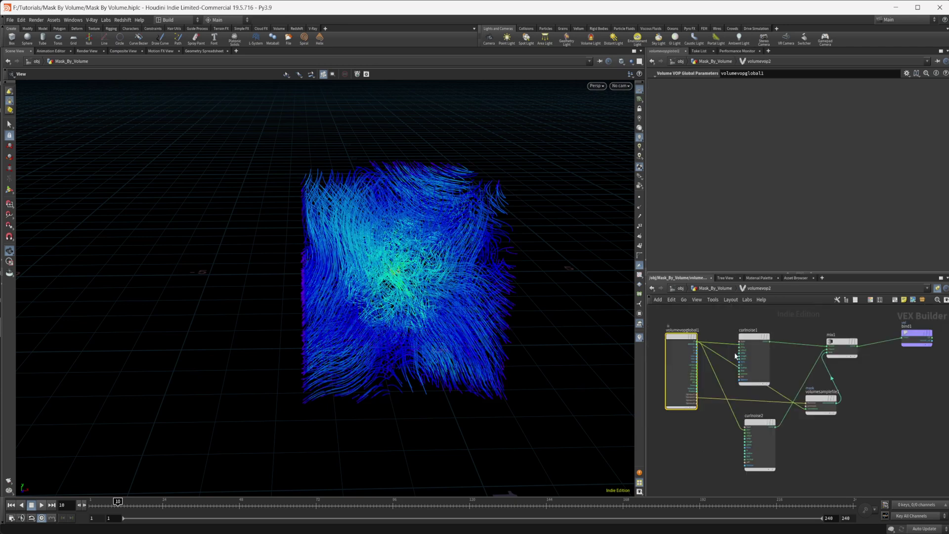
Connect curlnoise1's noise output directly to the bind1 vel input, bypassing mix1, and inspect the resulting trails.
mouse_move(770, 423)
scroll(763, 401, "up", 4)
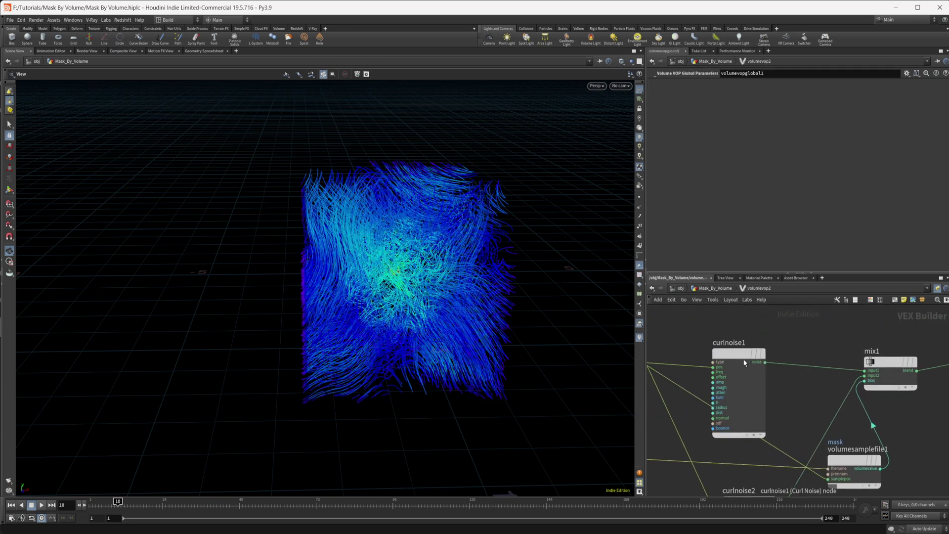
left_click(756, 378)
middle_click_drag(920, 427, 839, 426)
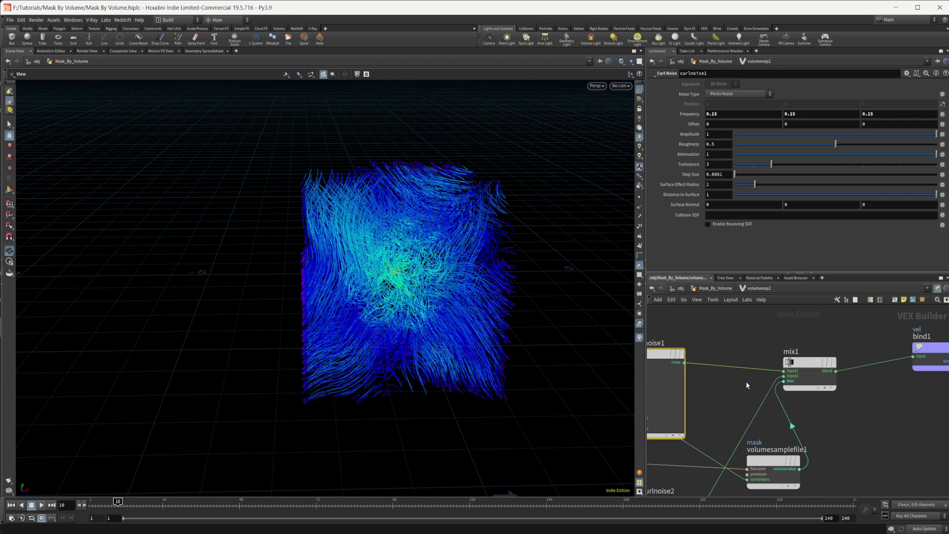
left_click_drag(685, 363, 913, 356)
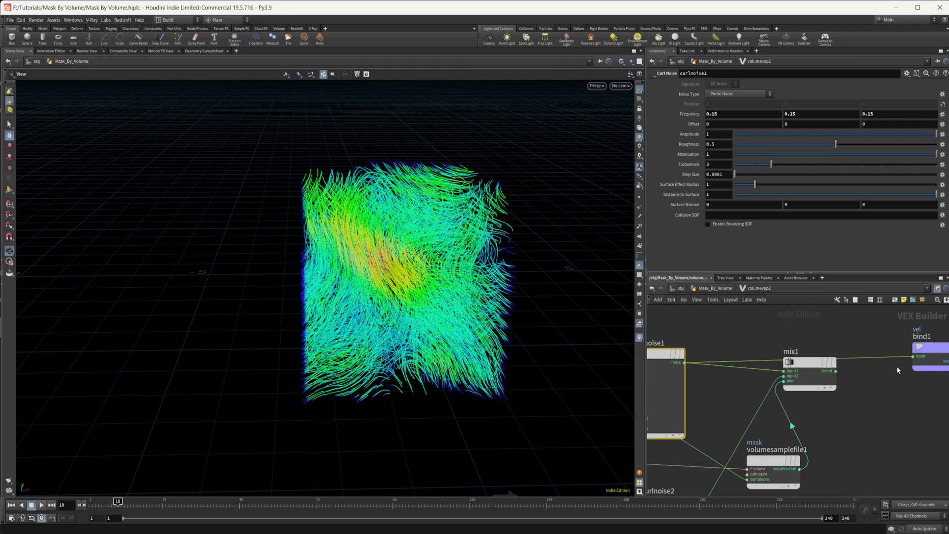
mouse_move(447, 318)
left_mouse_down()
mouse_move(425, 310)
mouse_move(446, 312)
left_mouse_up()
right_click_drag(446, 312, 489, 310)
left_click_drag(489, 311, 415, 299)
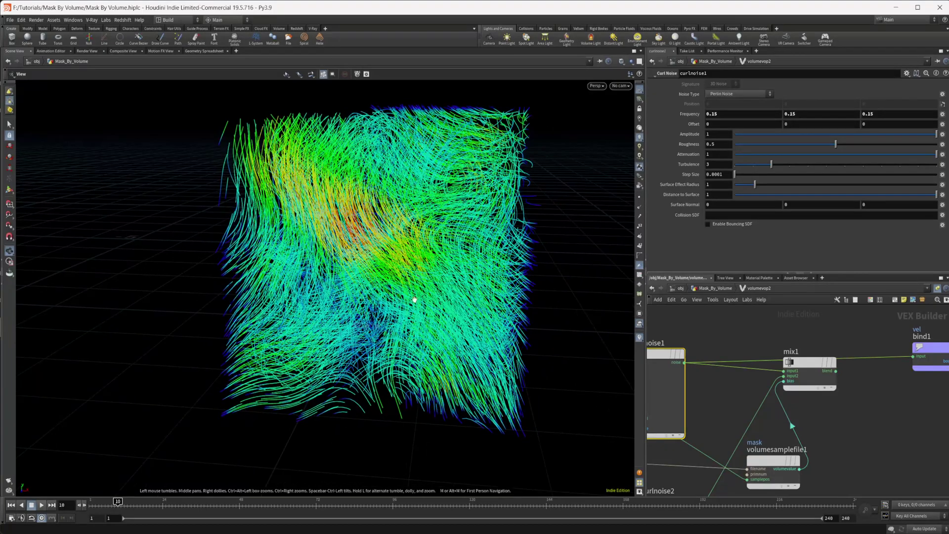
left_click_drag(372, 241, 336, 318)
Compare the Frequency parameters of curlnoise2 and curlnoise1.
middle_click_drag(871, 411, 884, 347)
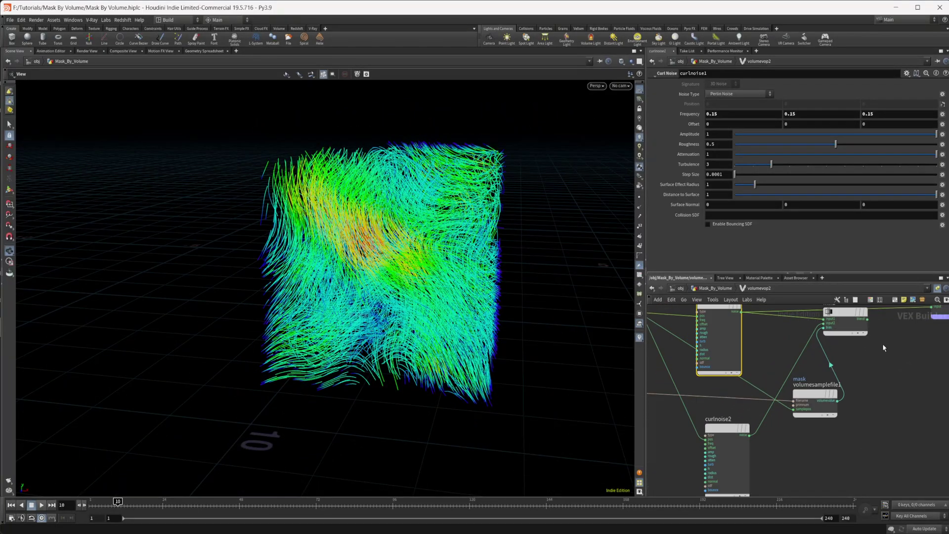
left_click(719, 428)
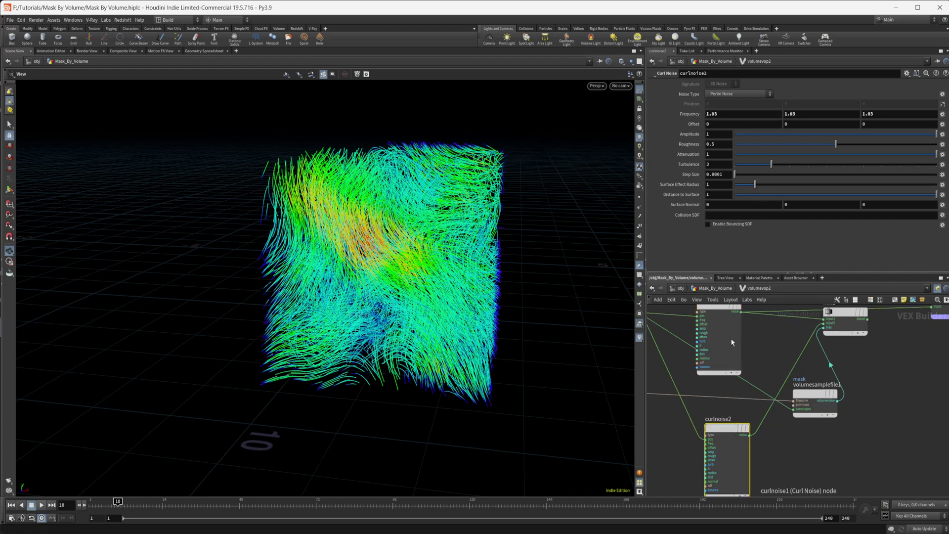
middle_click_drag(717, 301, 720, 323)
left_click(720, 326)
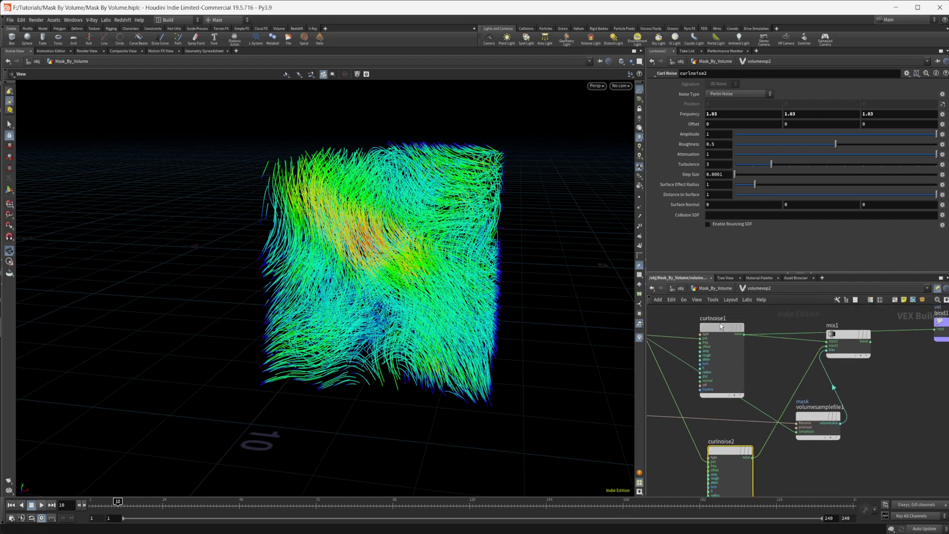
double_click(731, 113)
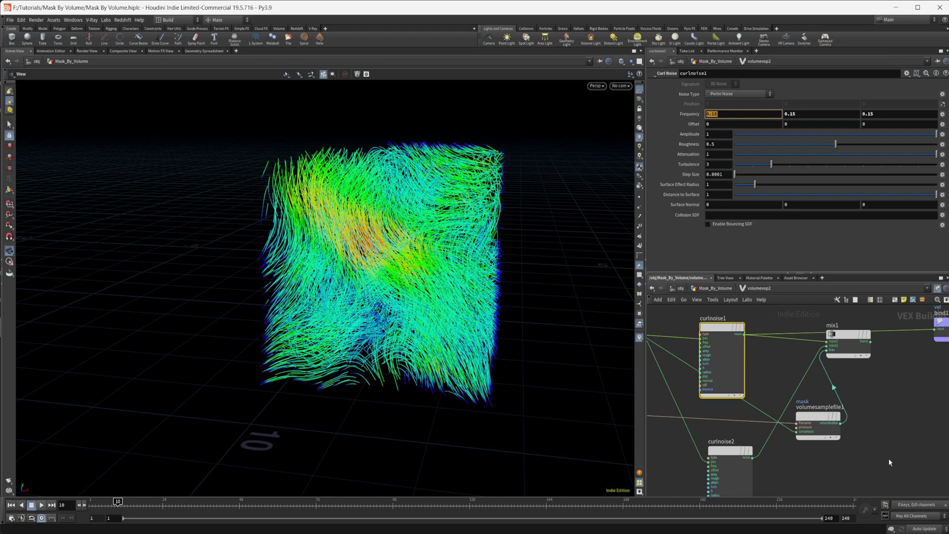
Connect curlnoise2's noise output directly to the bind1 vel input, bypassing mix1, and inspect the resulting trails.
middle_click_drag(889, 459, 888, 412)
middle_click_drag(806, 415, 770, 476)
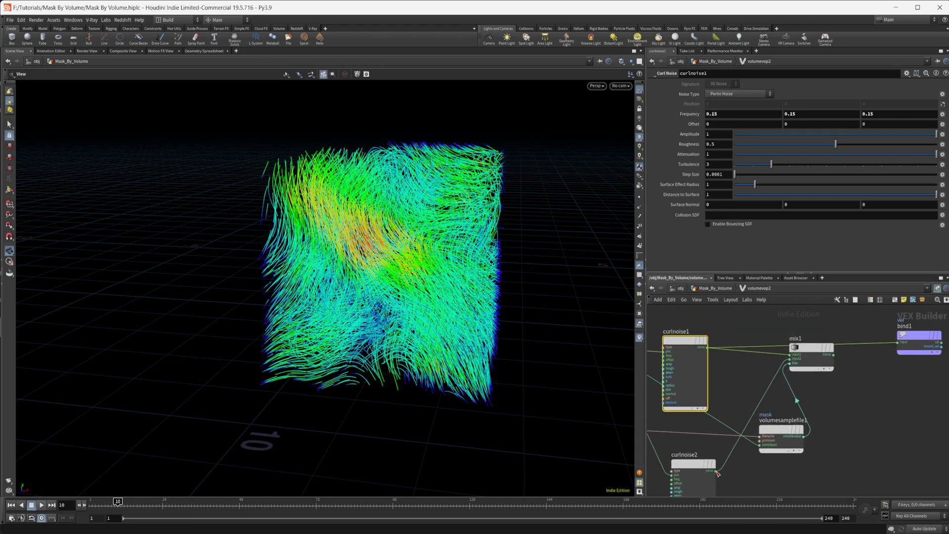
left_click_drag(718, 474, 898, 342)
mouse_move(523, 314)
left_mouse_down()
mouse_move(486, 297)
mouse_move(513, 304)
left_mouse_up()
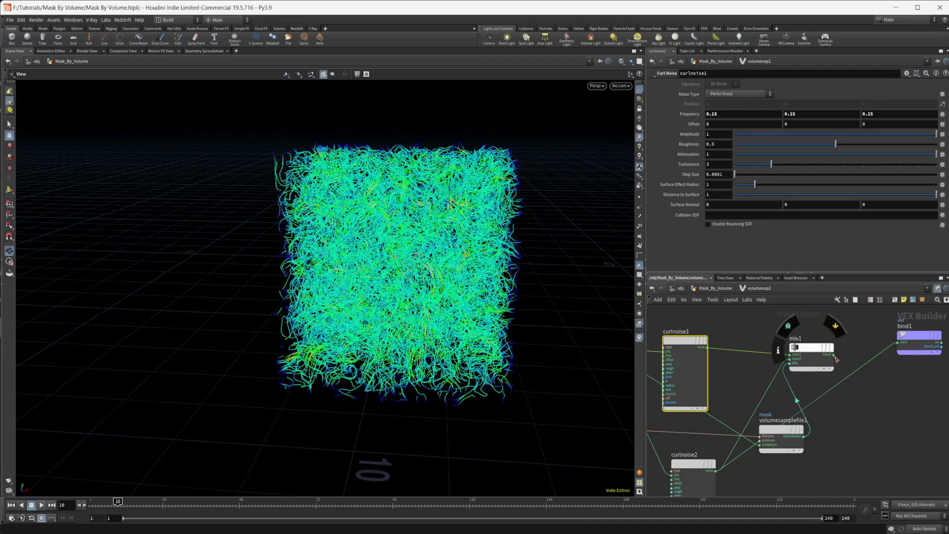
Reconnect mix1's output to the bind1 vel input and inspect the blended trails.
left_click_drag(834, 356, 898, 342)
left_click_drag(401, 286, 509, 377)
Examine volumesamplefile1's mask sampling parameters and the falloff of the blended trails around the sphere.
scroll(823, 464, "up", 3)
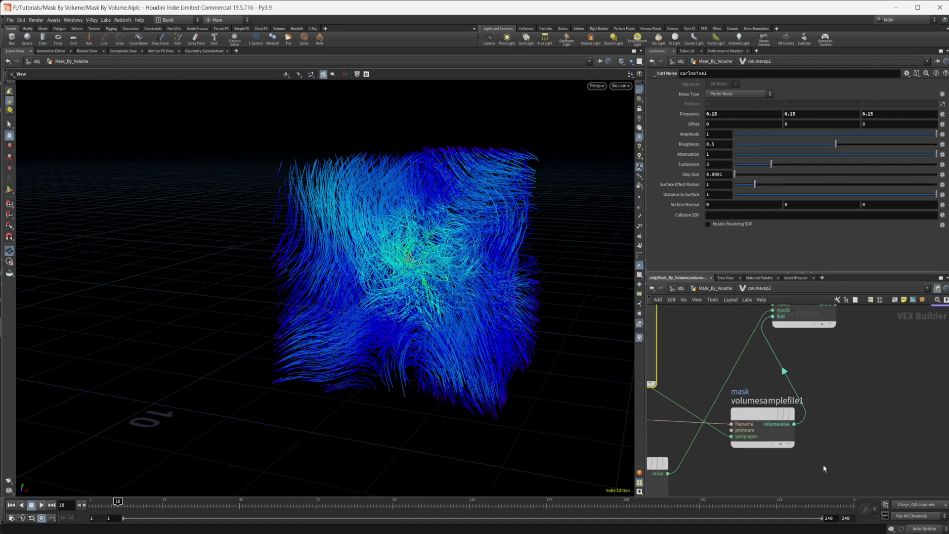
left_click(774, 430)
scroll(731, 473, "down", 2)
middle_click_drag(740, 474, 841, 458)
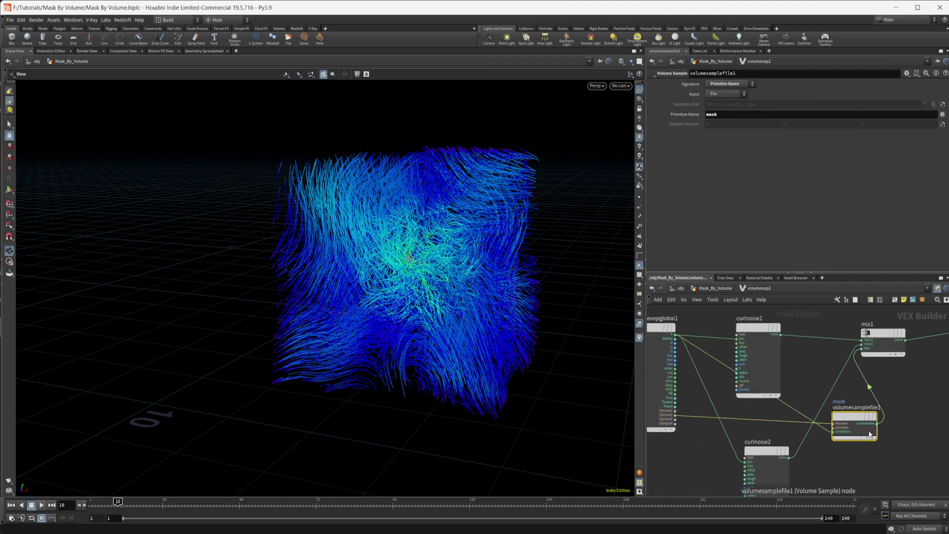
left_click_drag(495, 335, 432, 245)
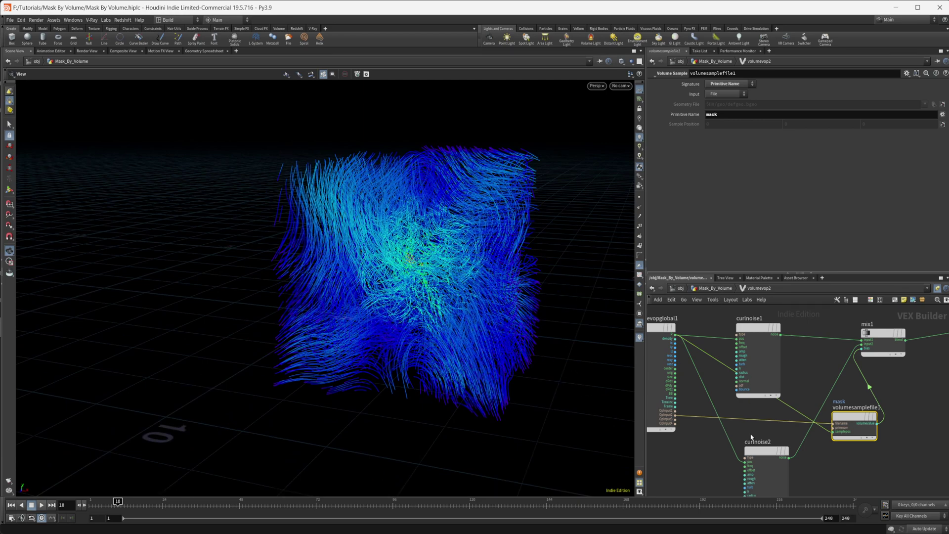
left_click_drag(495, 306, 608, 350)
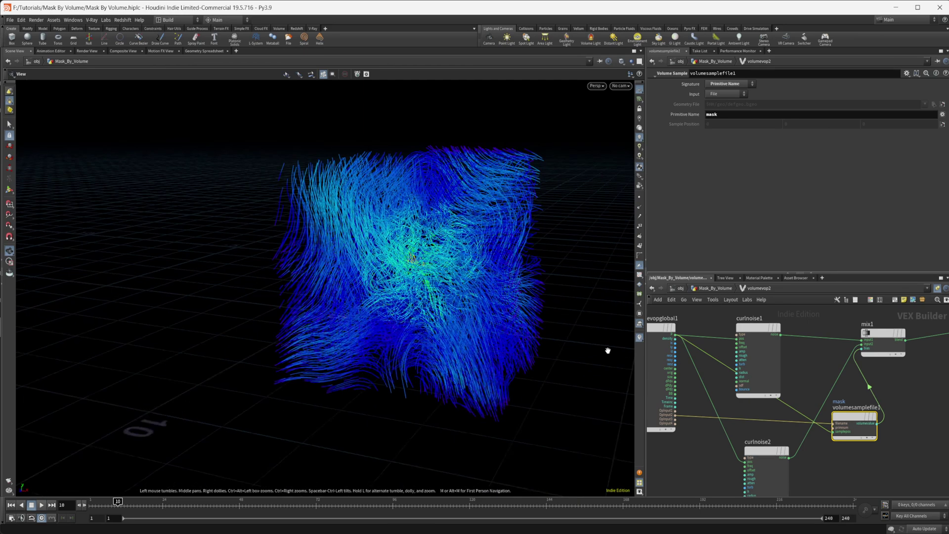
Check volumetrail1's parameters in the parent network, and return inside volumevop2.
left_click(726, 289)
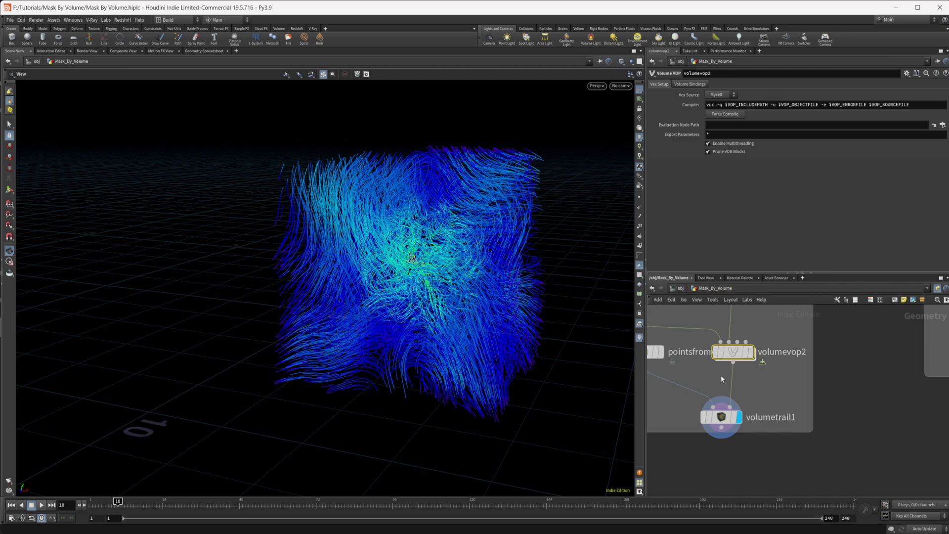
left_click(720, 418)
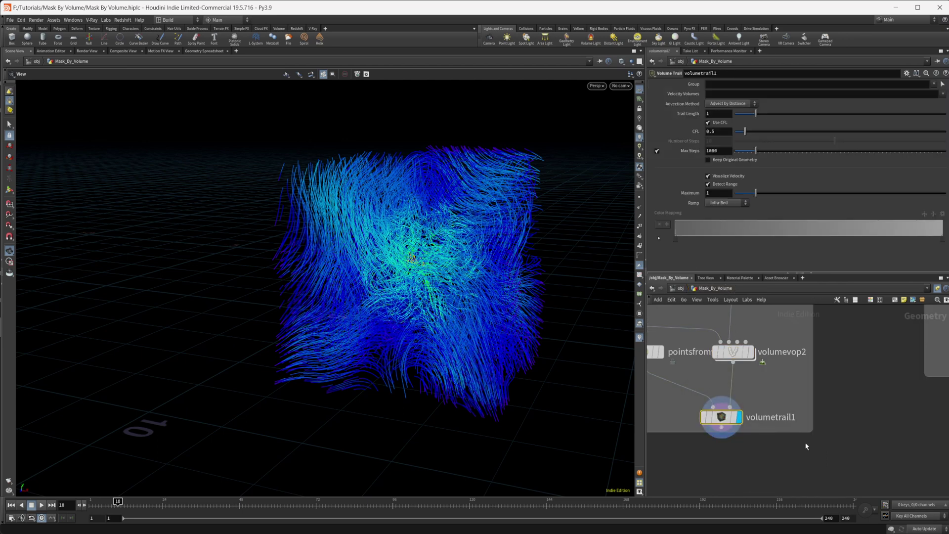
double_click(733, 352)
Make room before mix1 and bind1 and insert a Multiply Constant node between volumesamplefile1 and mix1's bias input.
left_click_drag(831, 402, 862, 352)
key("Tab")
type("mult")
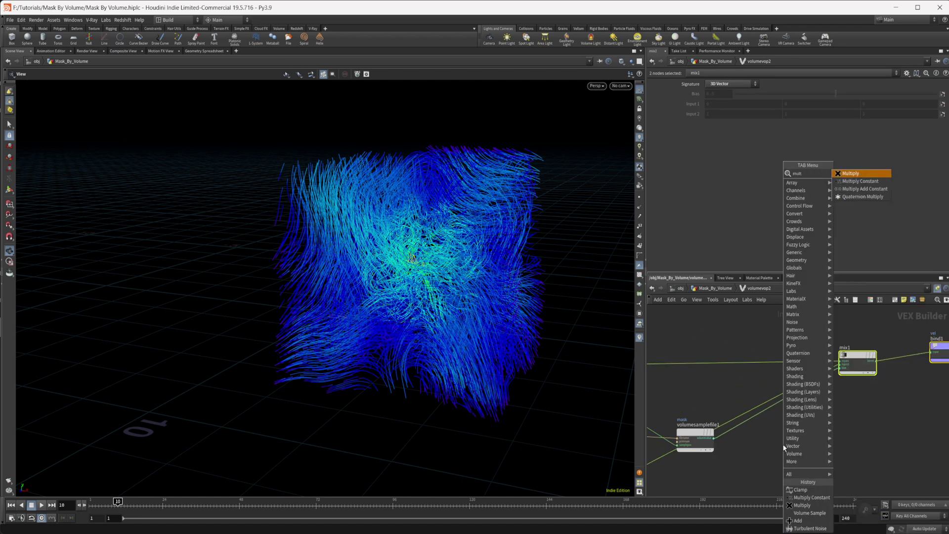
key("Down")
key("Return")
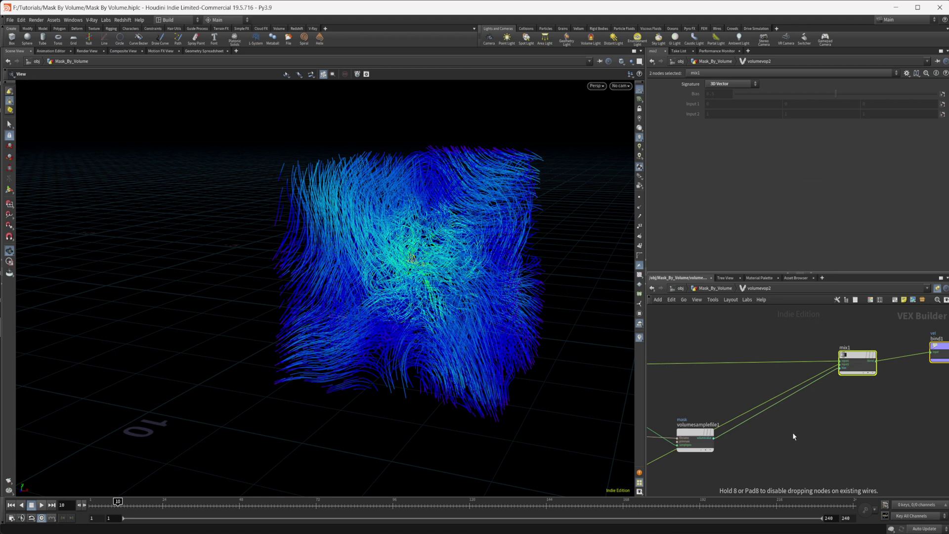
left_click(783, 447)
mouse_move(783, 447)
left_mouse_down()
mouse_move(765, 437)
mouse_move(777, 439)
left_mouse_up()
Add a Clamp node and insert it between mulconst1 and mix1's bias input.
key("Tab")
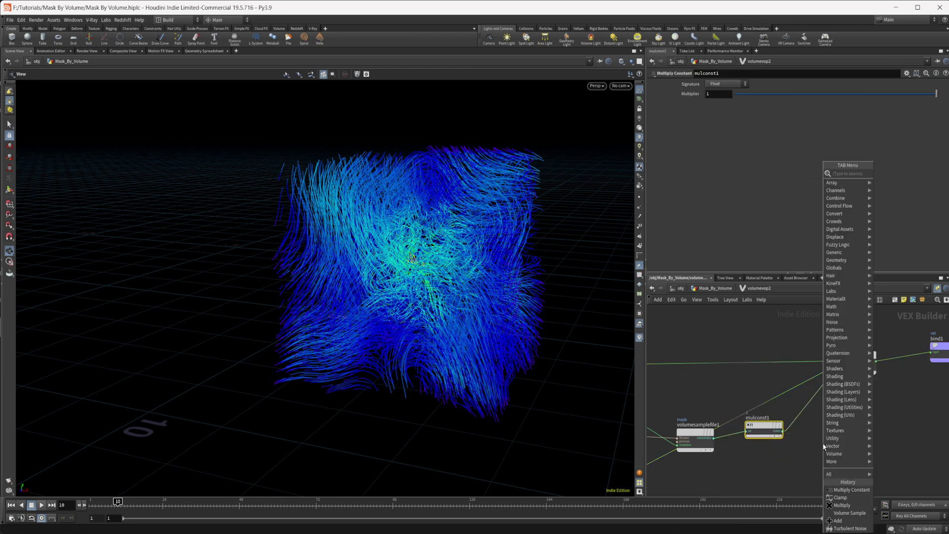
key("Return")
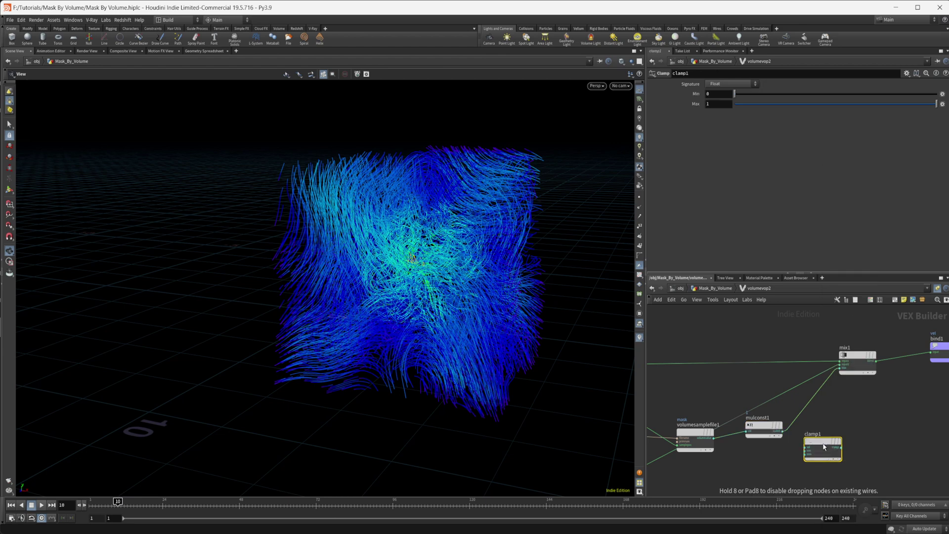
left_click(810, 414)
left_click_drag(811, 414, 834, 414)
Set mulconst1's Multiplier to 16 and inspect the sharpened mask edge in the trails.
left_click(764, 426)
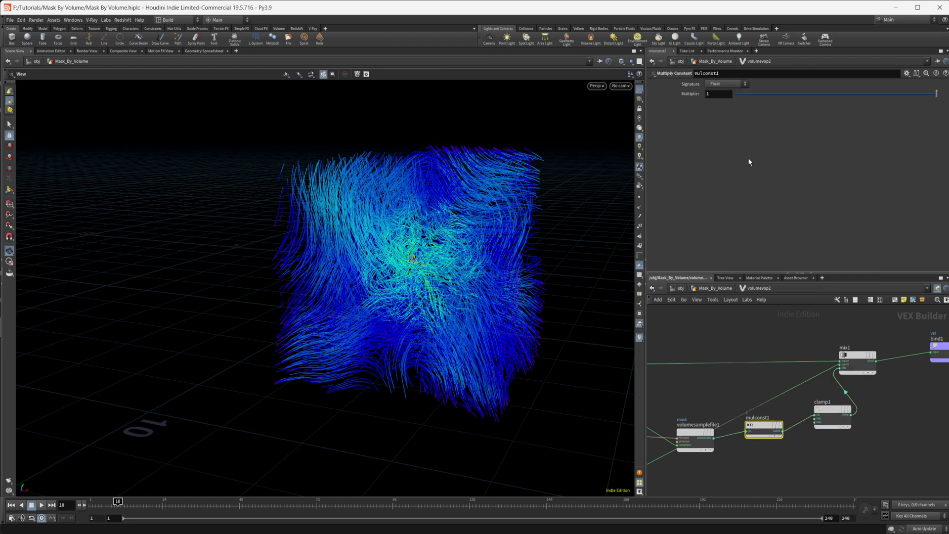
middle_click_drag(716, 95, 772, 85)
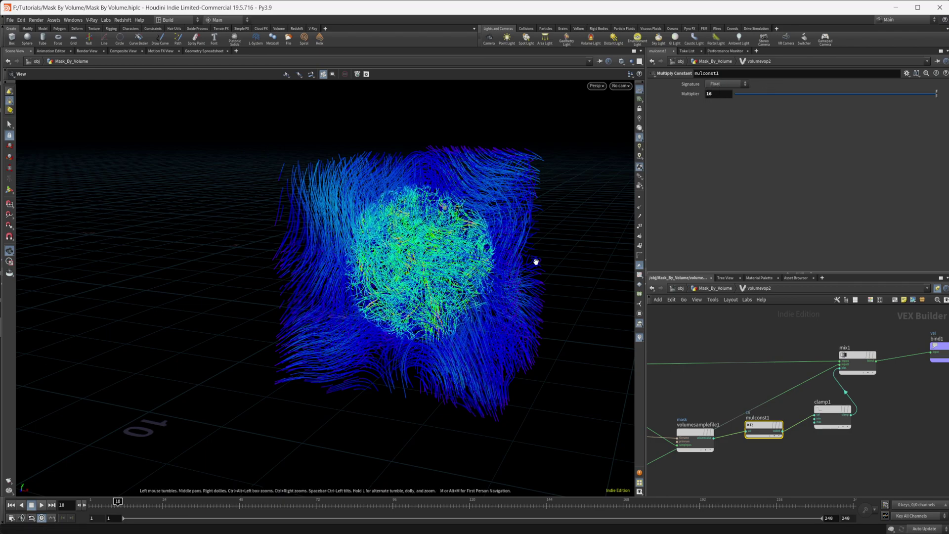
left_click_drag(536, 263, 407, 321)
right_click_drag(407, 322, 536, 292)
left_click_drag(536, 292, 502, 281)
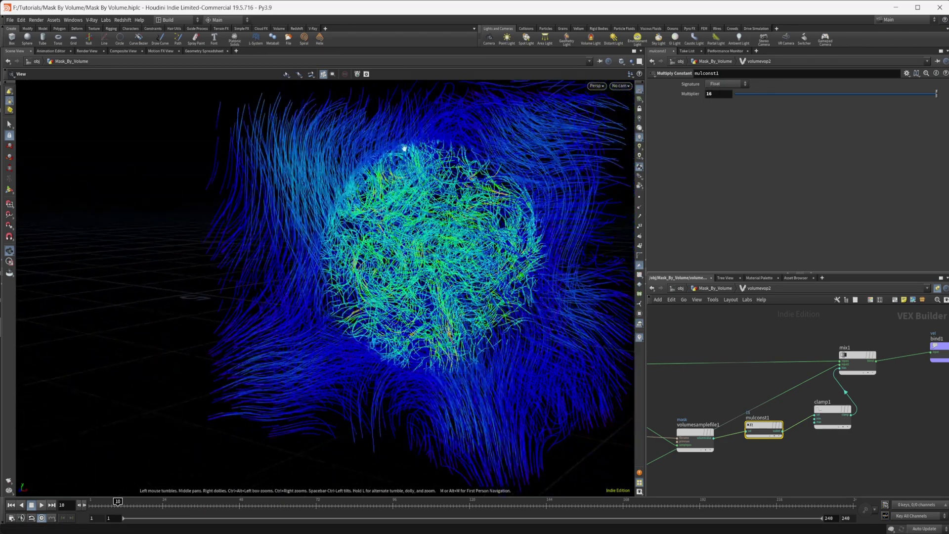
Reset mulconst1's Multiplier to its default of 1 and compare the trails.
middle_click_drag(730, 94, 696, 83)
middle_click(695, 95, "ctrl")
left_click_drag(463, 273, 489, 282)
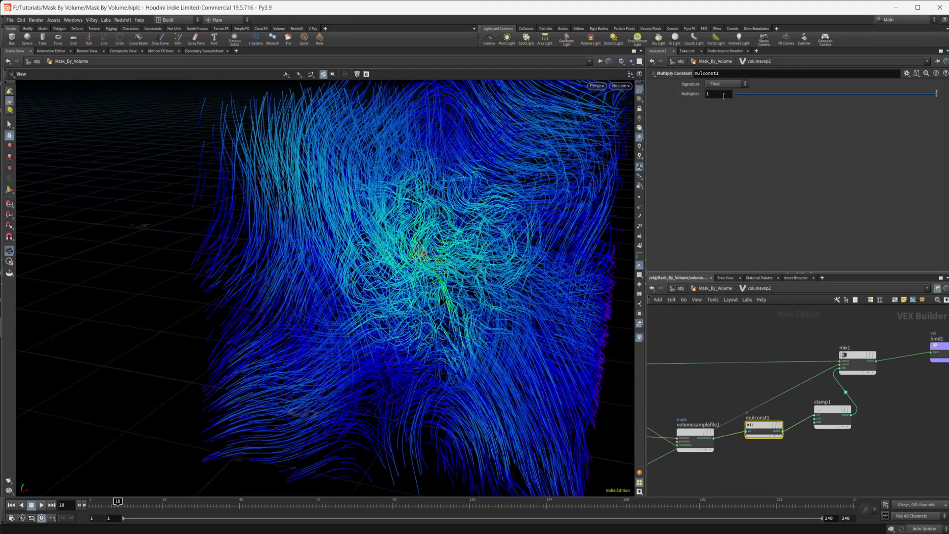
Set mulconst1's Multiplier to 6 and inspect the masked trails from several angles.
middle_click_drag(727, 94, 746, 80)
left_click_drag(452, 265, 415, 171)
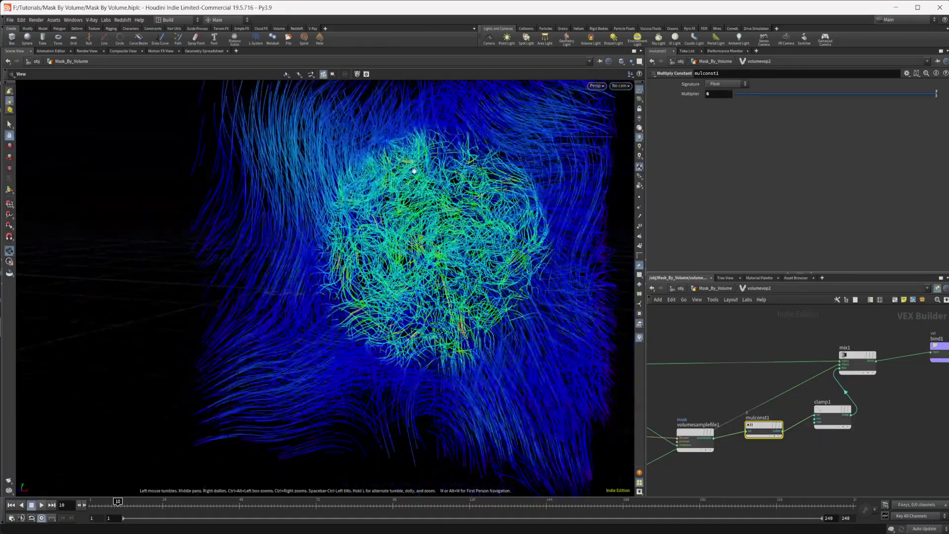
left_click_drag(383, 304, 421, 326)
right_click_drag(426, 326, 366, 343)
mouse_move(365, 343)
left_mouse_down()
mouse_move(370, 327)
mouse_move(381, 339)
left_mouse_up()
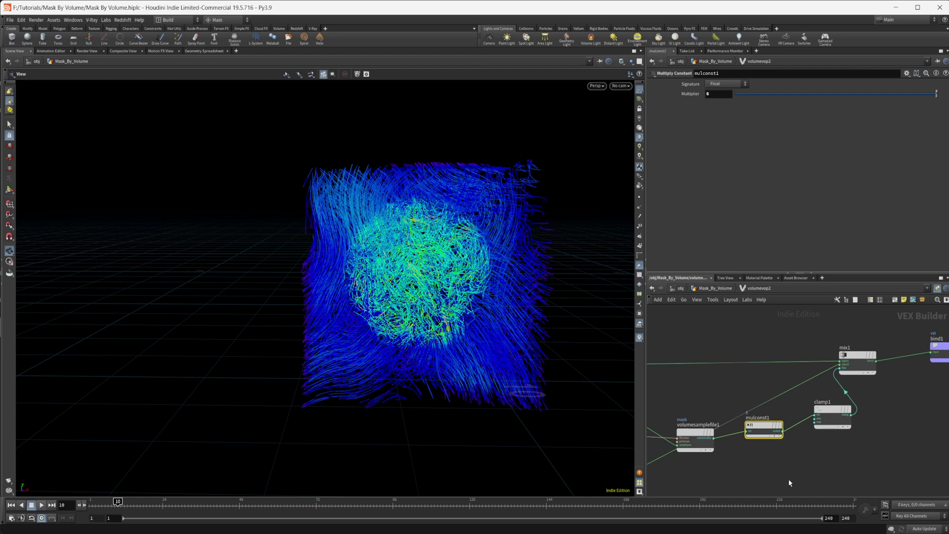
Return to the Mask_By_Volume network and bring the heightfield masking section into view beside the vector field section.
left_click(716, 288)
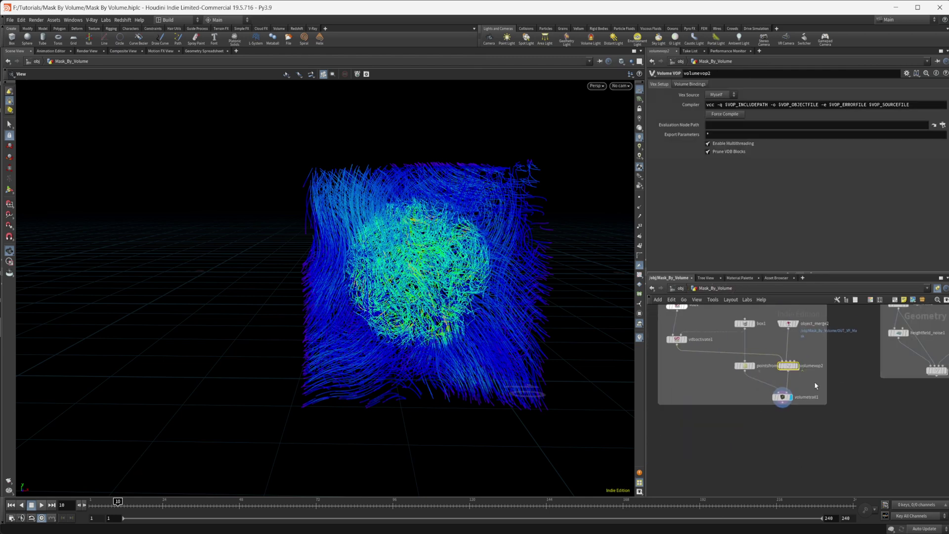
middle_click_drag(787, 438, 811, 460)
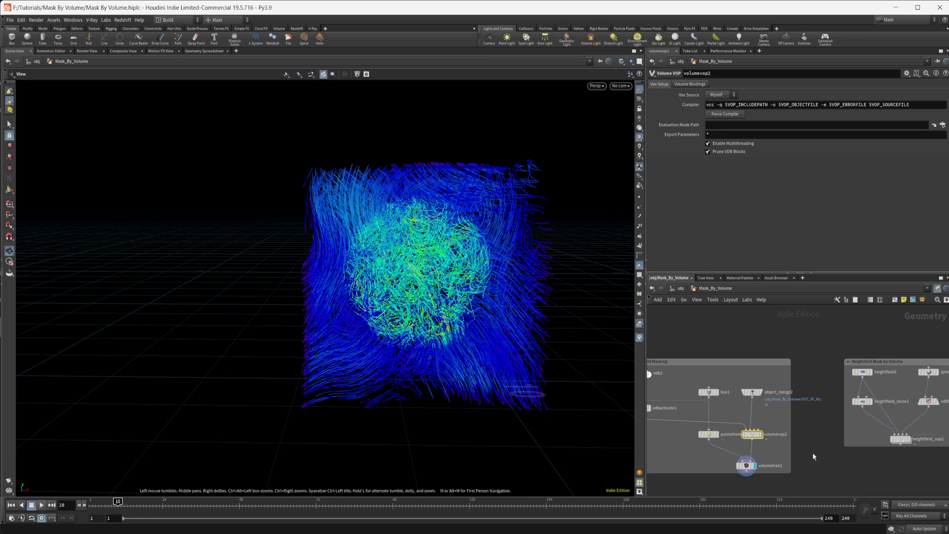
scroll(826, 457, "down", 2)
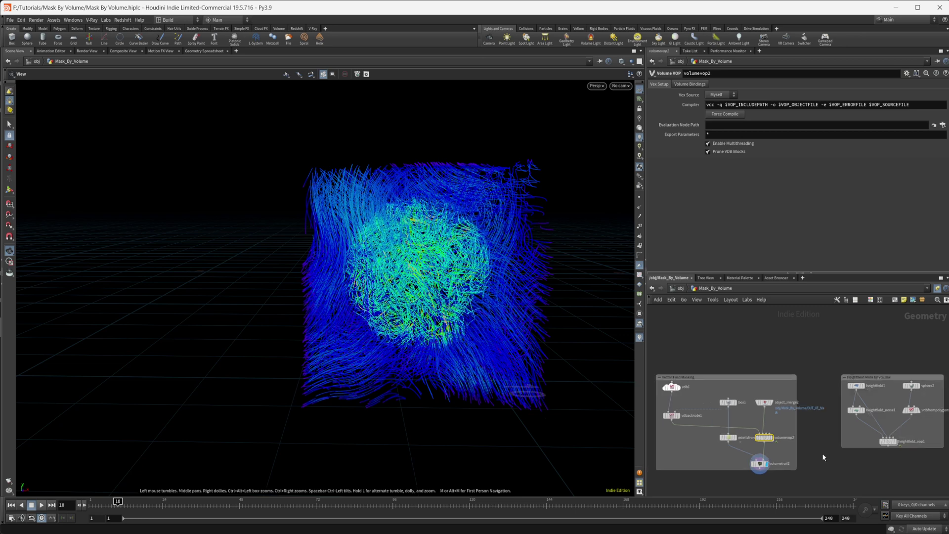